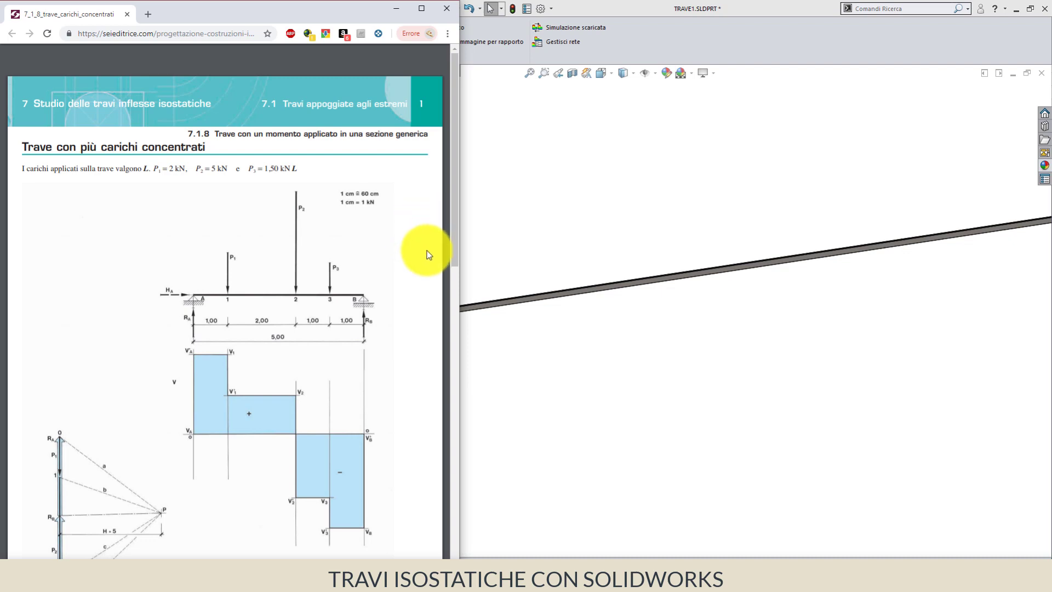
Review the textbook's 5.00 m three-load beam diagram, then switch to the SolidWorks TRAVE1 study
mouse_move(453, 249)
mouse_down()
mouse_move(421, 468)
mouse_move(412, 215)
mouse_up()
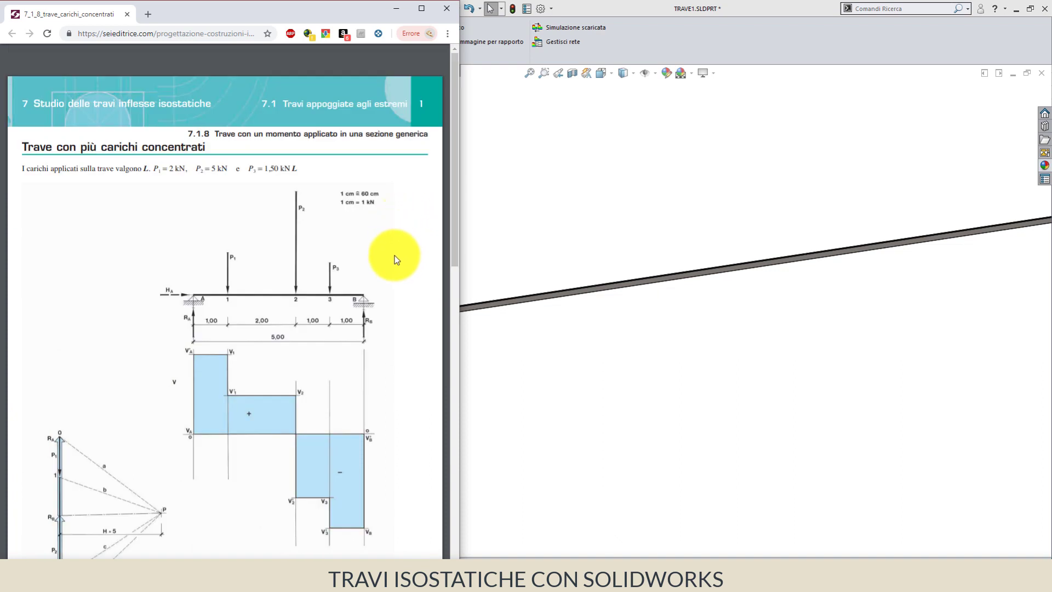
mouse_move(207, 321)
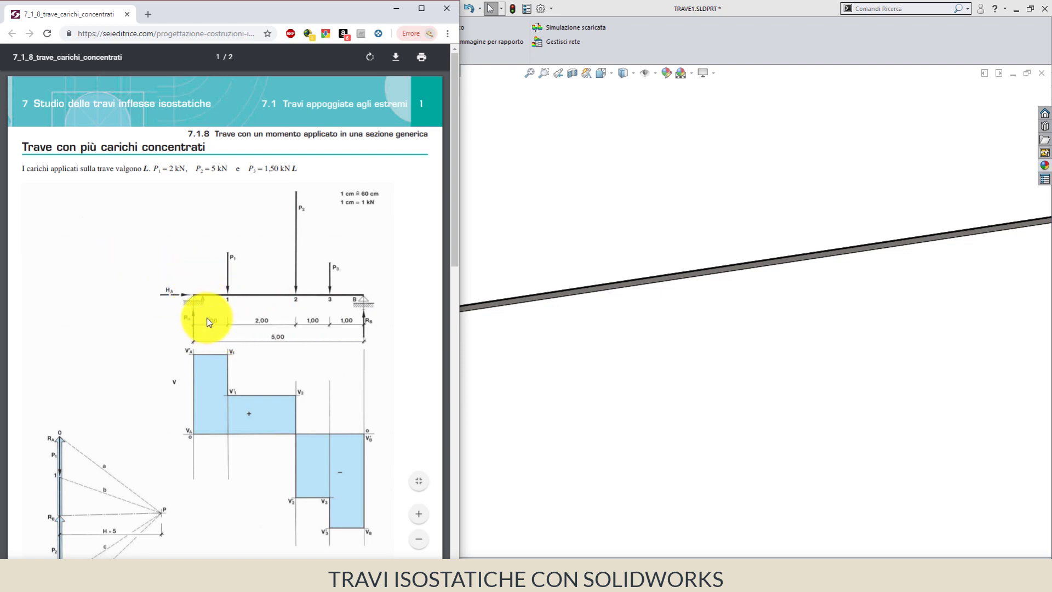
click(595, 403)
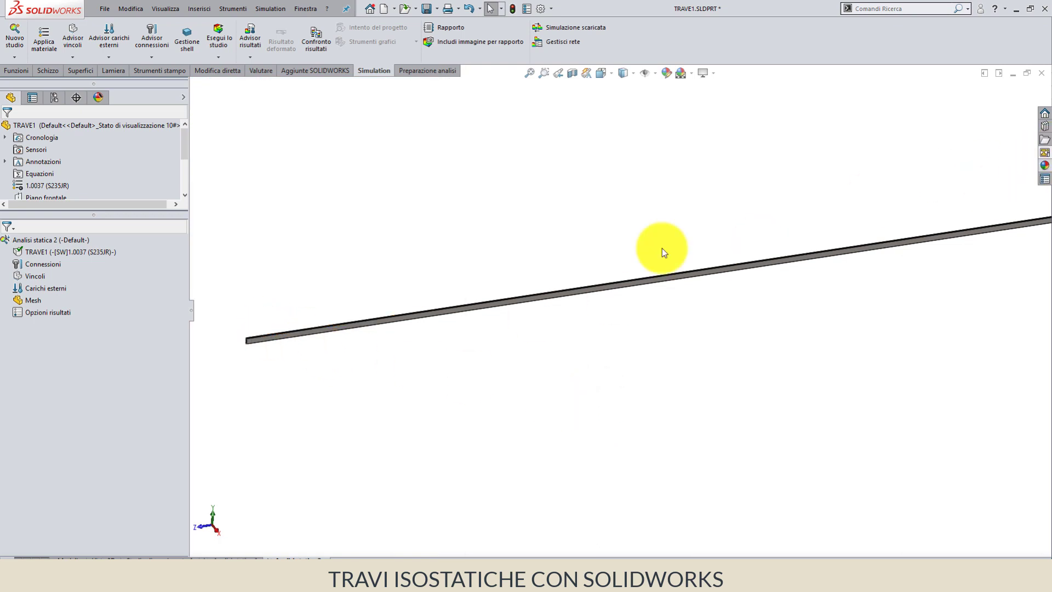
click(296, 336)
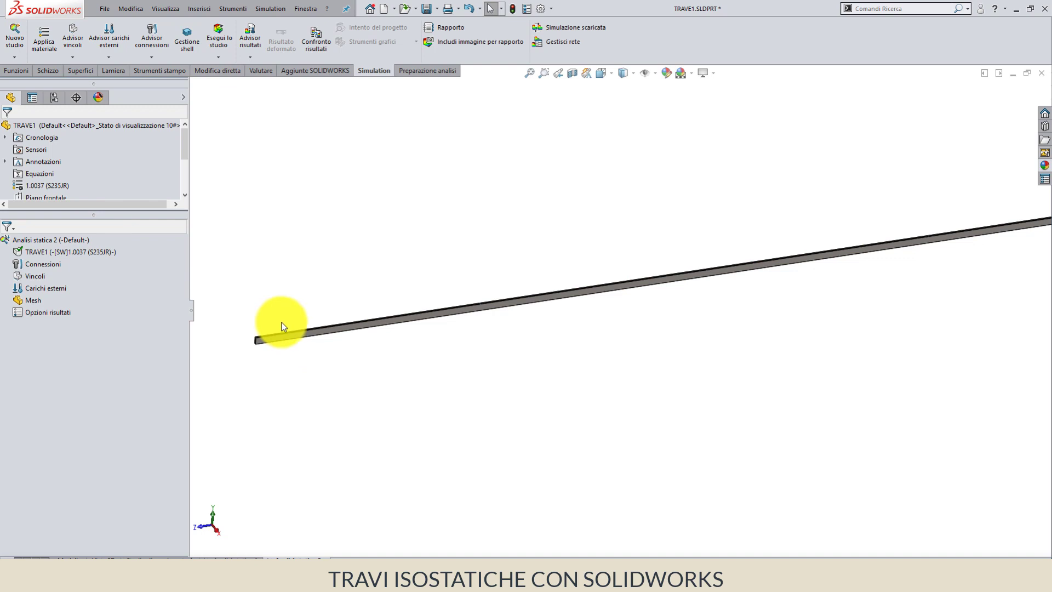
click(94, 253)
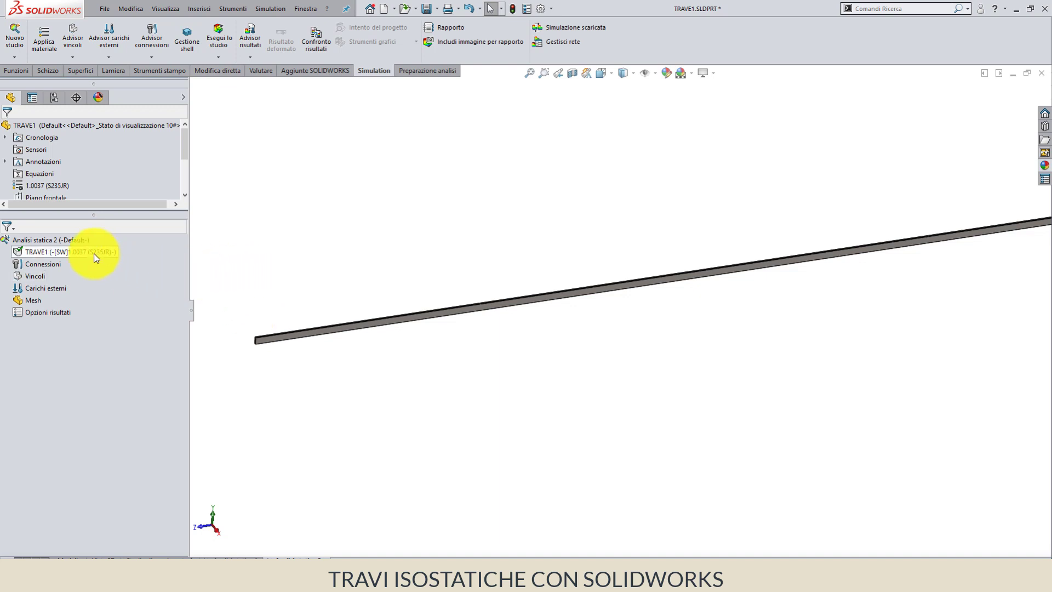
scroll(296, 351, down, 2)
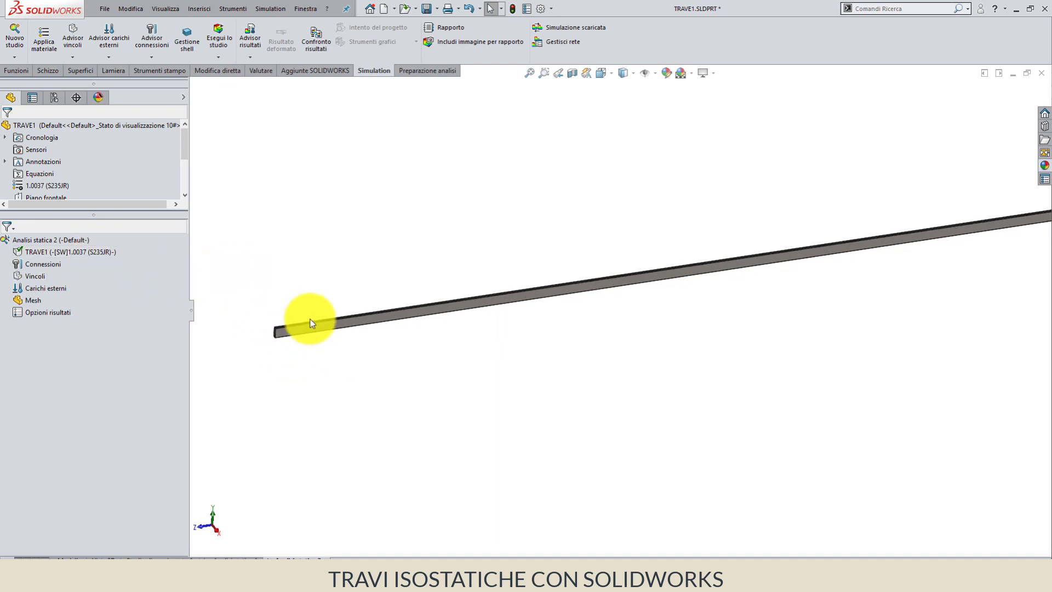
scroll(310, 332, down, 2)
scroll(329, 342, down, 2)
scroll(336, 344, down, 2)
scroll(356, 349, down, 2)
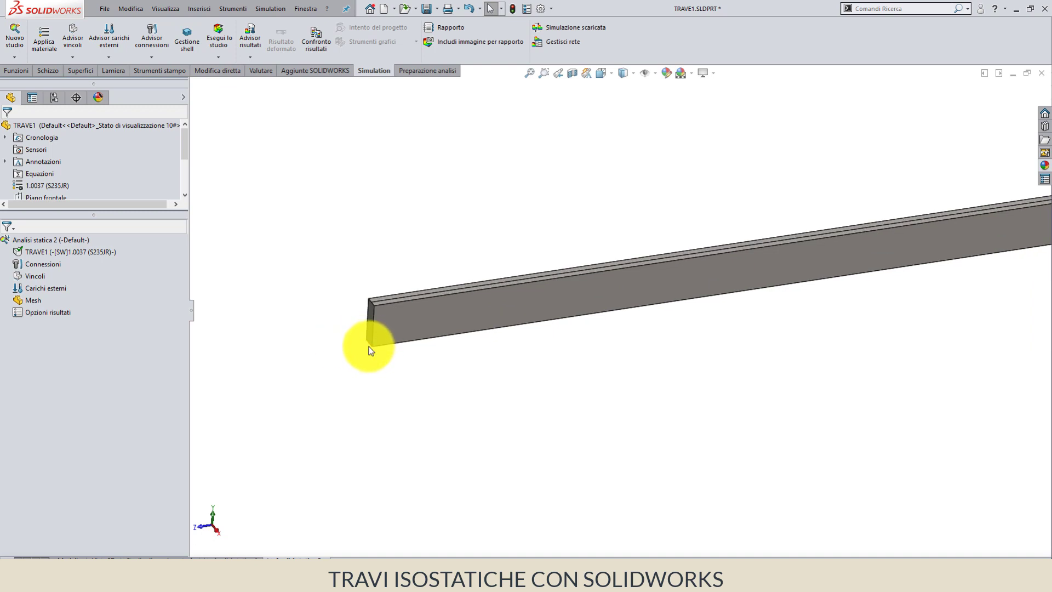
click(370, 347)
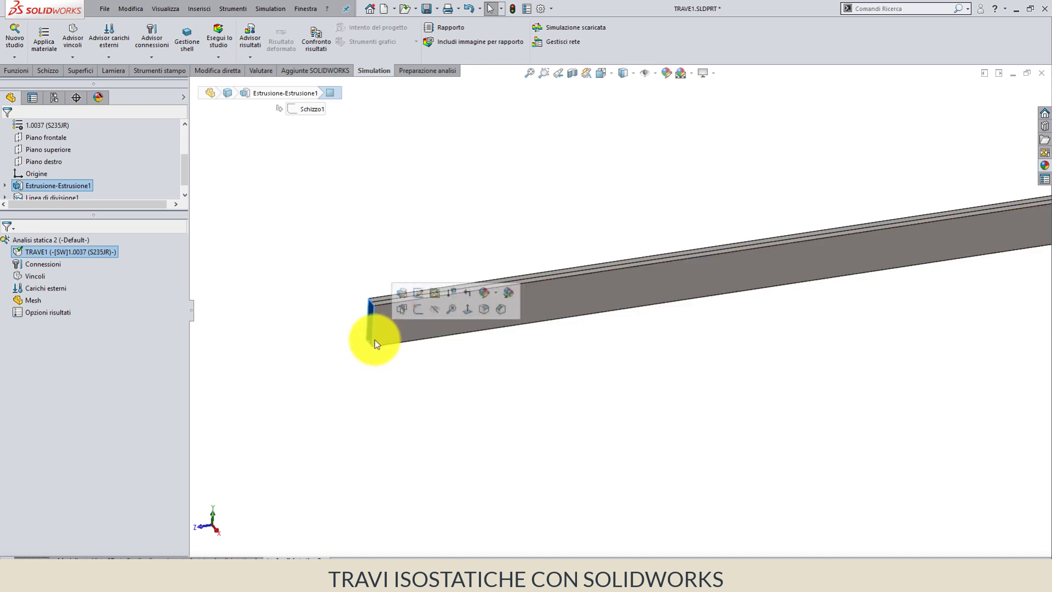
click(367, 327)
click(374, 329)
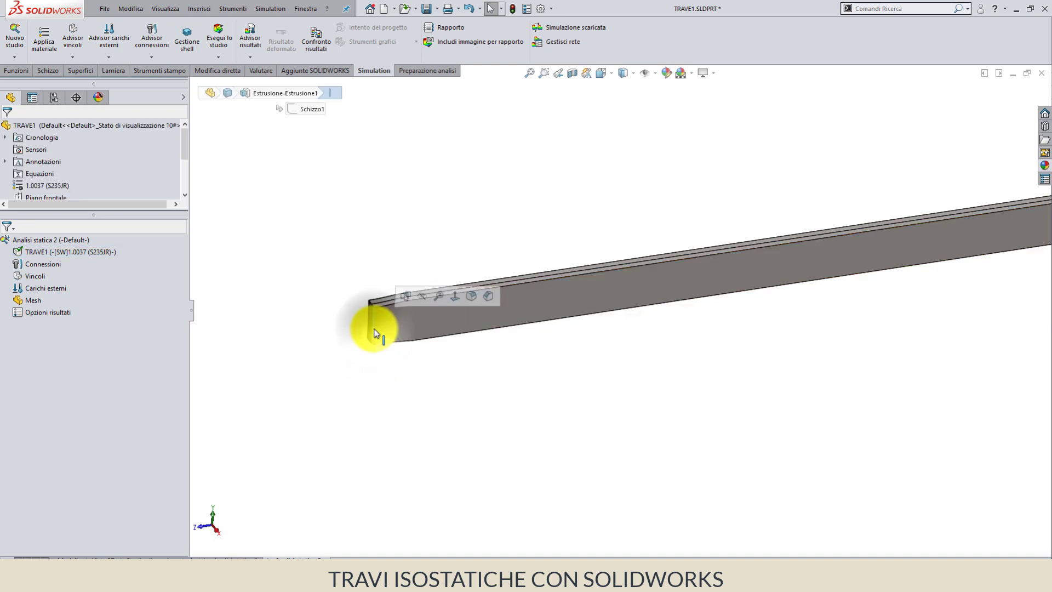
scroll(626, 310, up, 3)
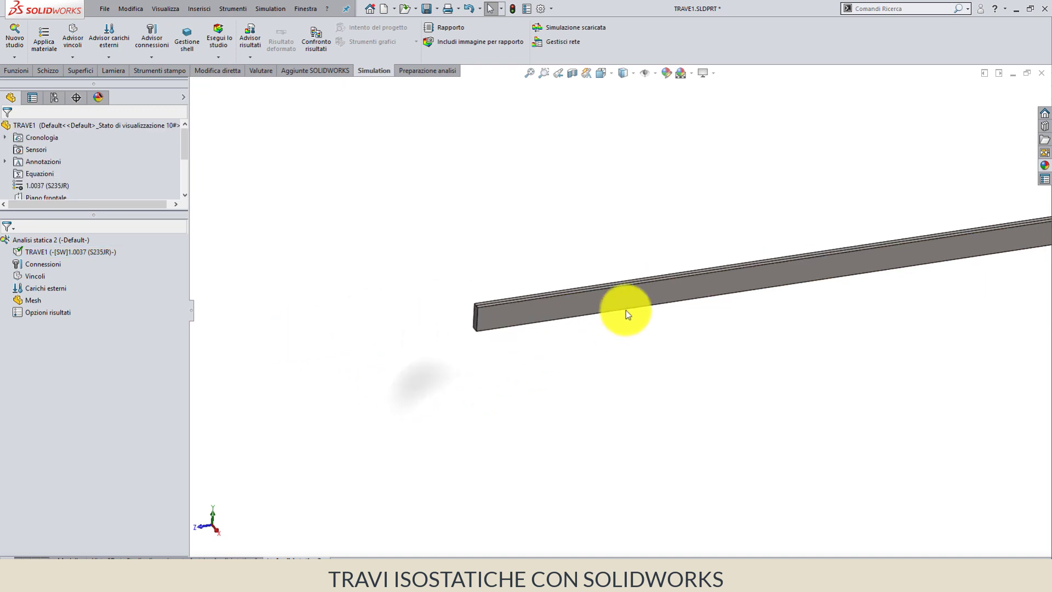
scroll(827, 299, up, 2)
scroll(827, 299, up, 1)
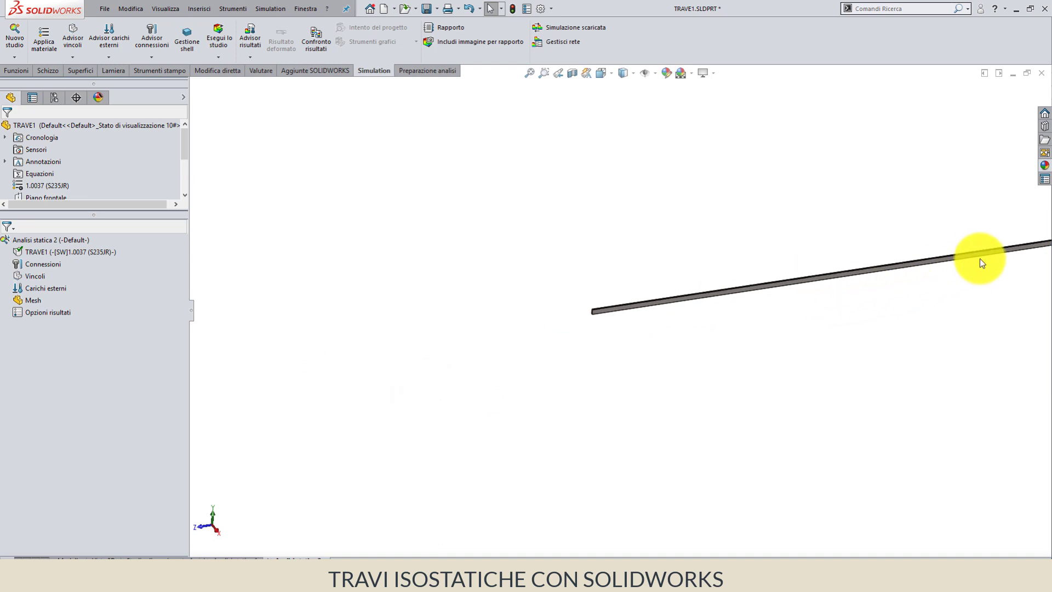
scroll(973, 262, down, 2)
scroll(941, 270, down, 2)
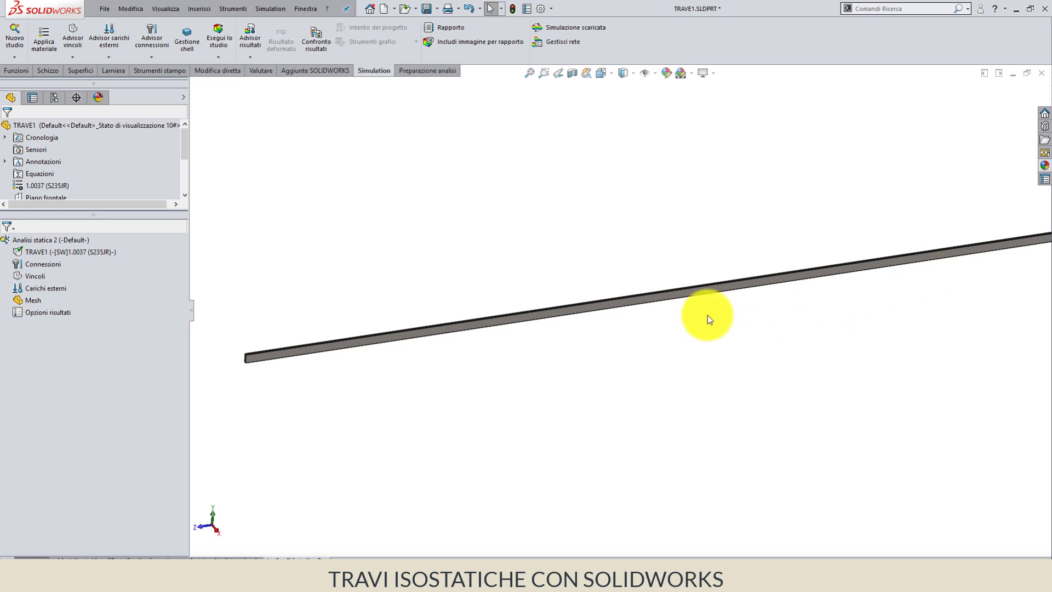
Treat TRAVE1 as a beam (Tratta come trave) and zoom out to show both end joints
right_click(94, 252)
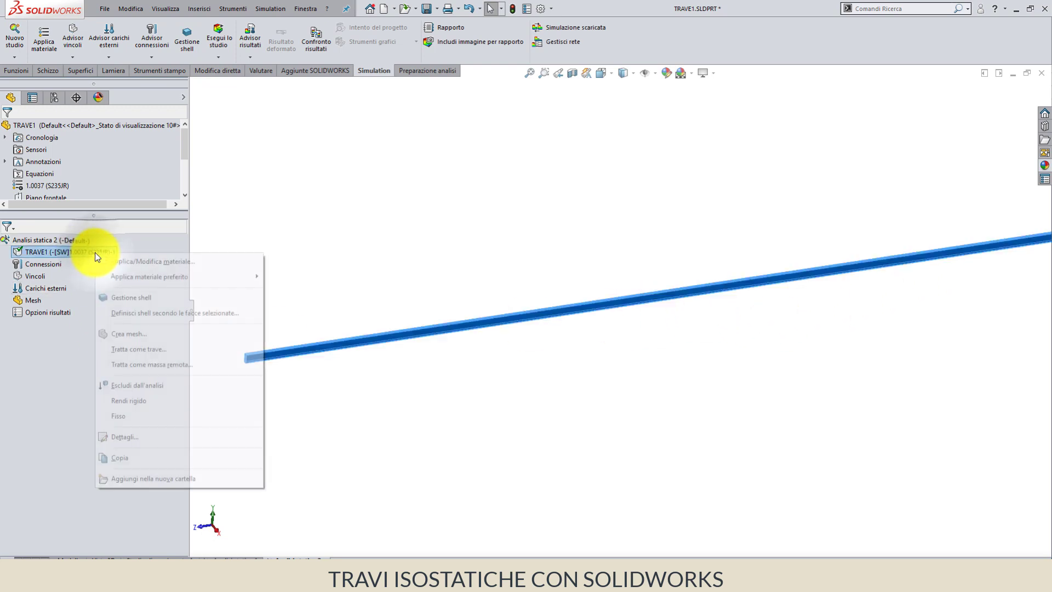
click(139, 349)
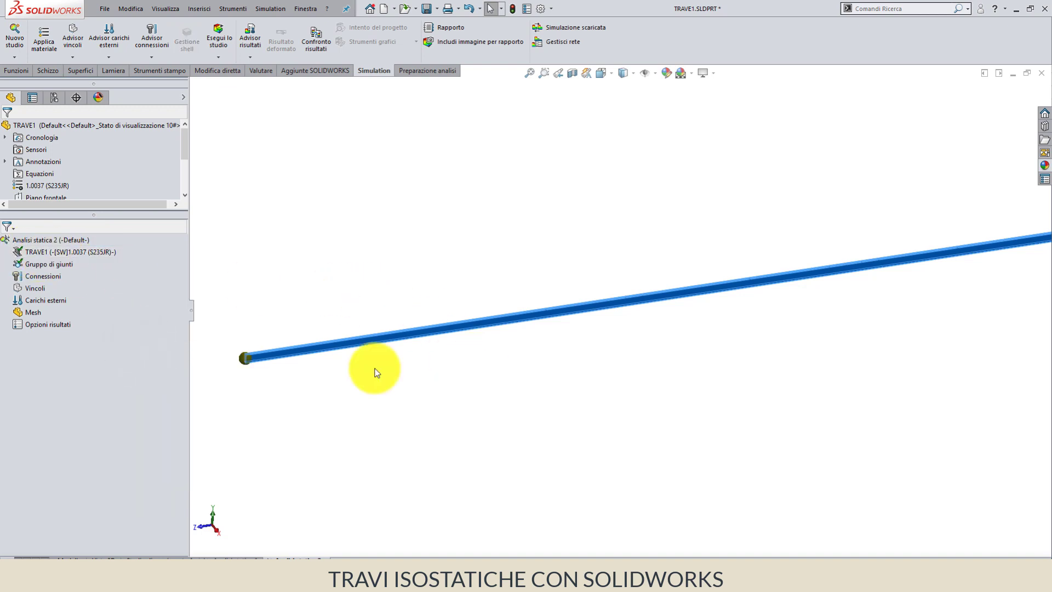
key(z)
key(z)
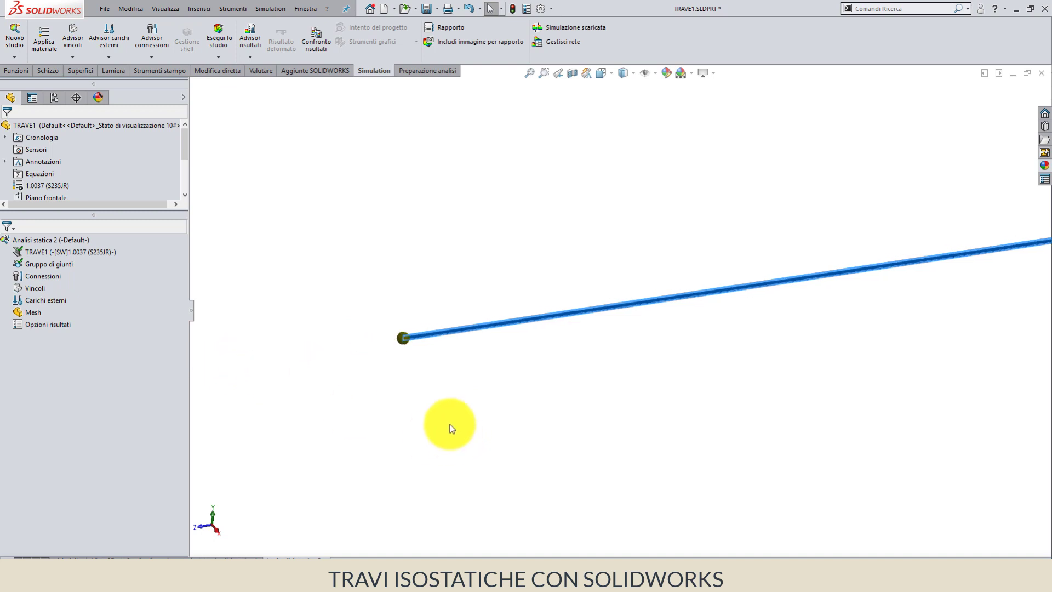
key(z)
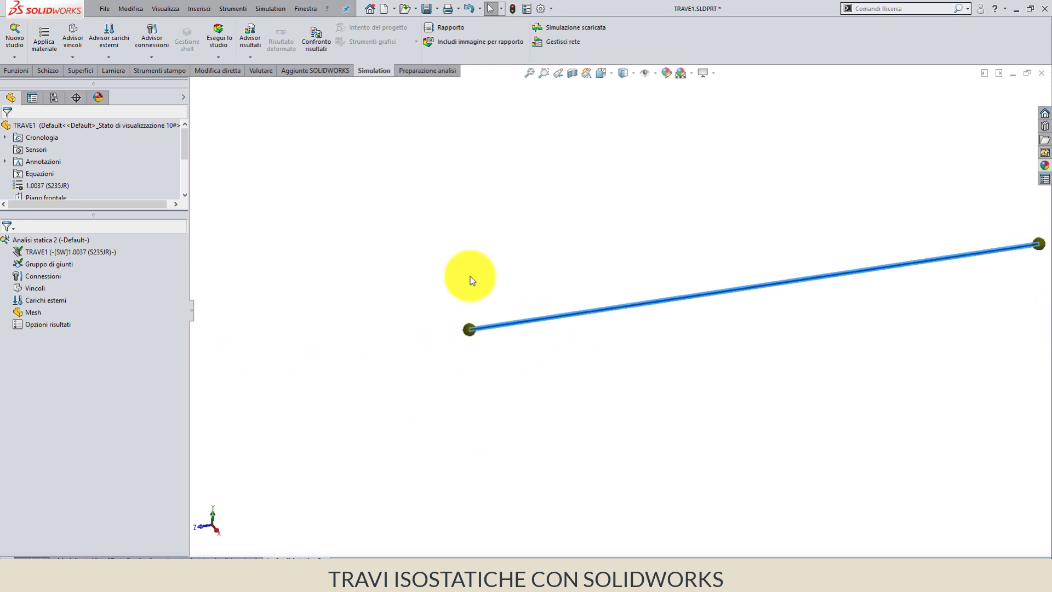
scroll(419, 248, down, 1)
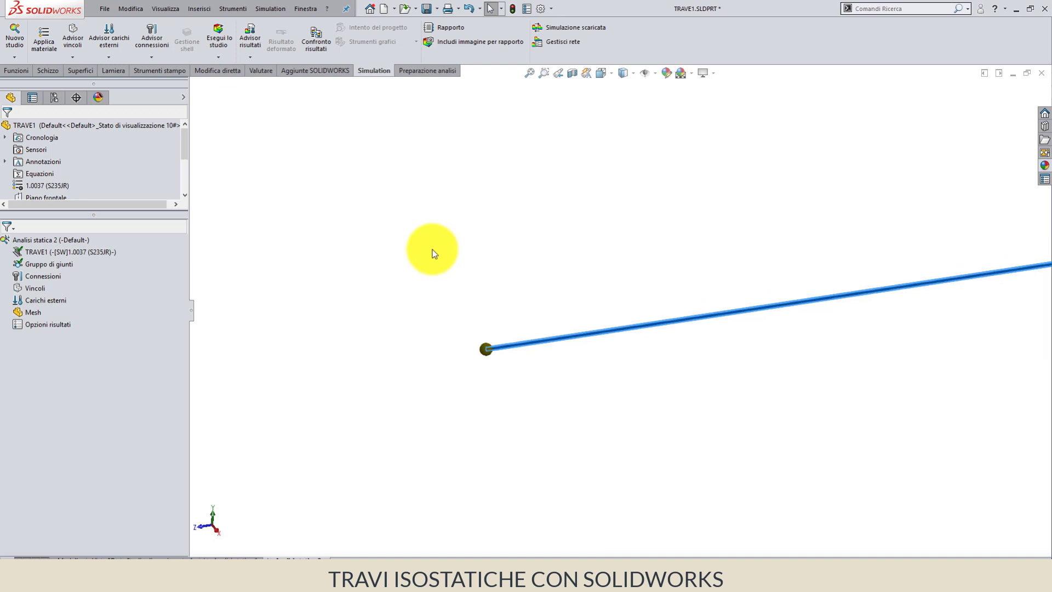
Edit and recalculate the Gruppo di giunti, confirming joints Giunti 1 and Giunti 2
right_click(33, 263)
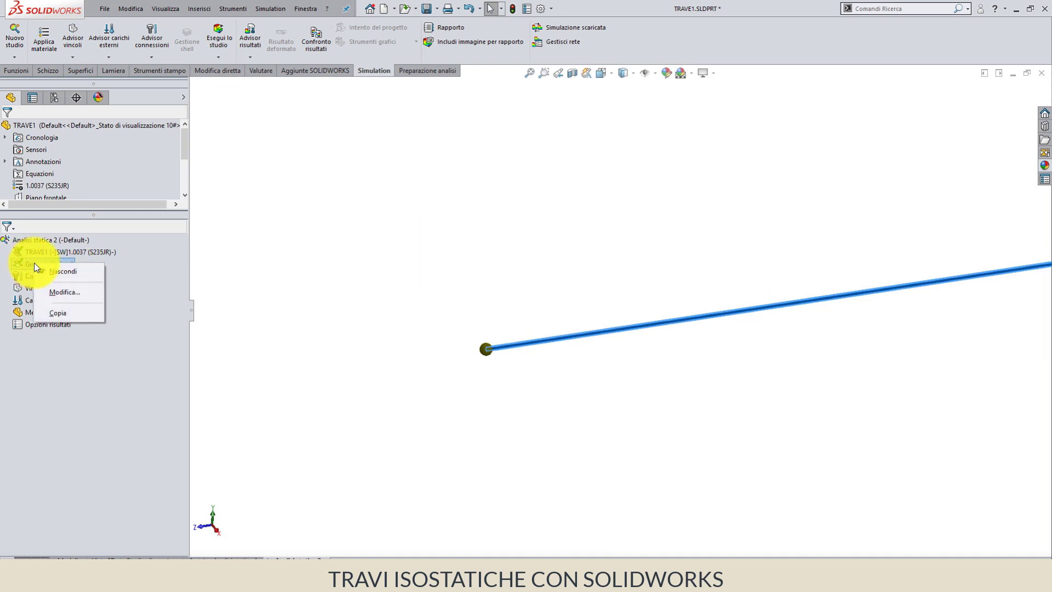
click(46, 292)
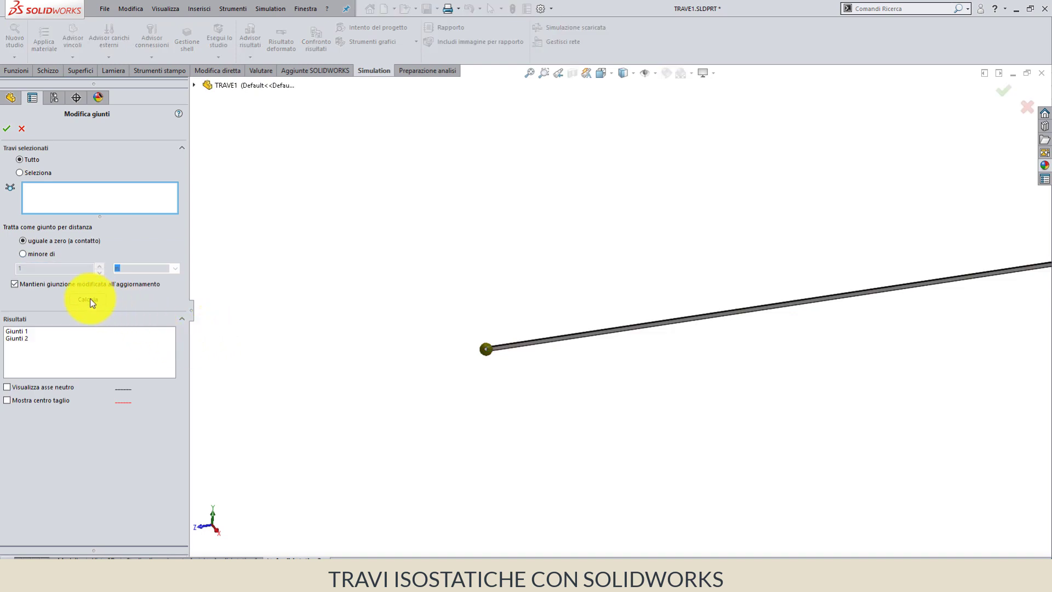
click(90, 299)
click(7, 129)
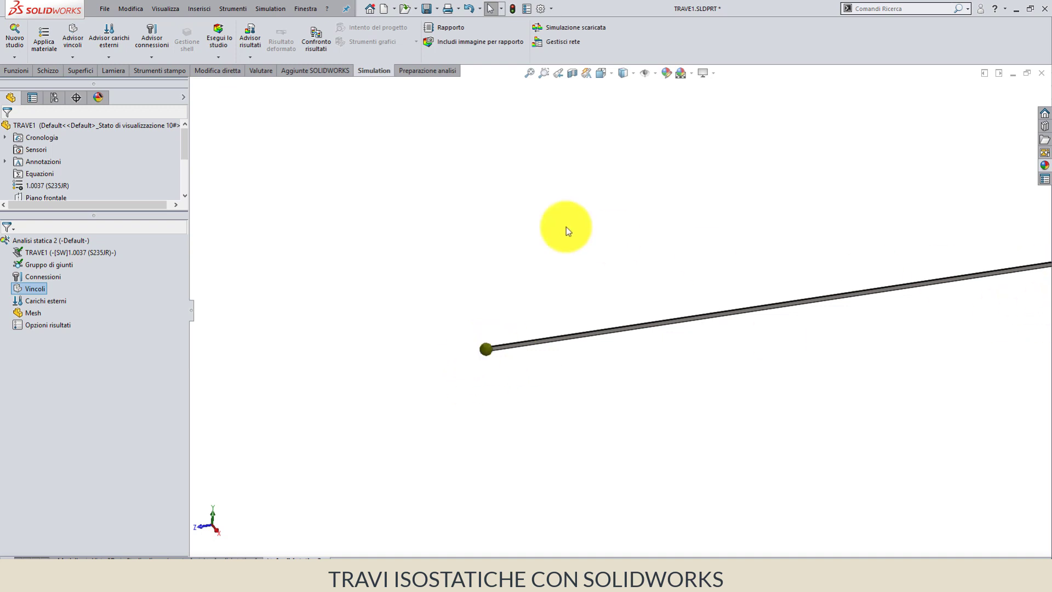
Add a Nessuna traslazione fixture on the beam's left end joint Giunzione<2, 1>
right_click(34, 291)
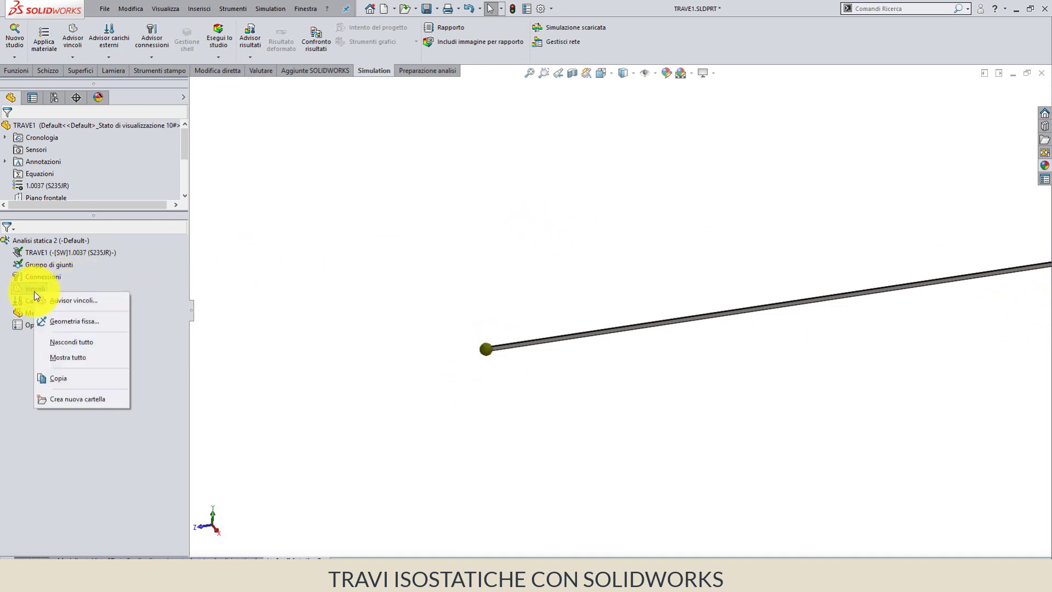
click(57, 323)
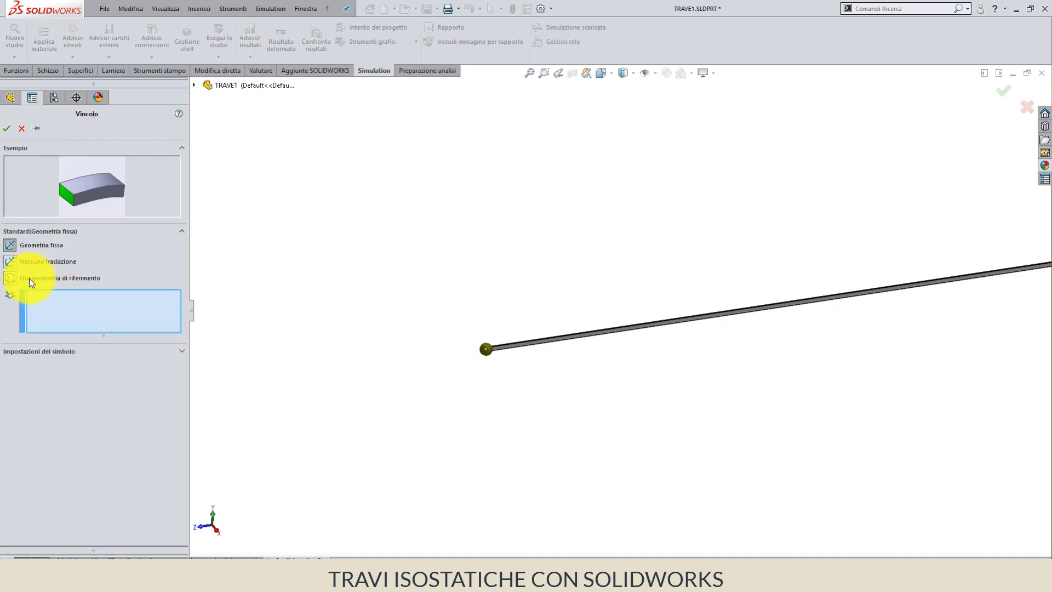
click(10, 261)
scroll(636, 366, down, 1)
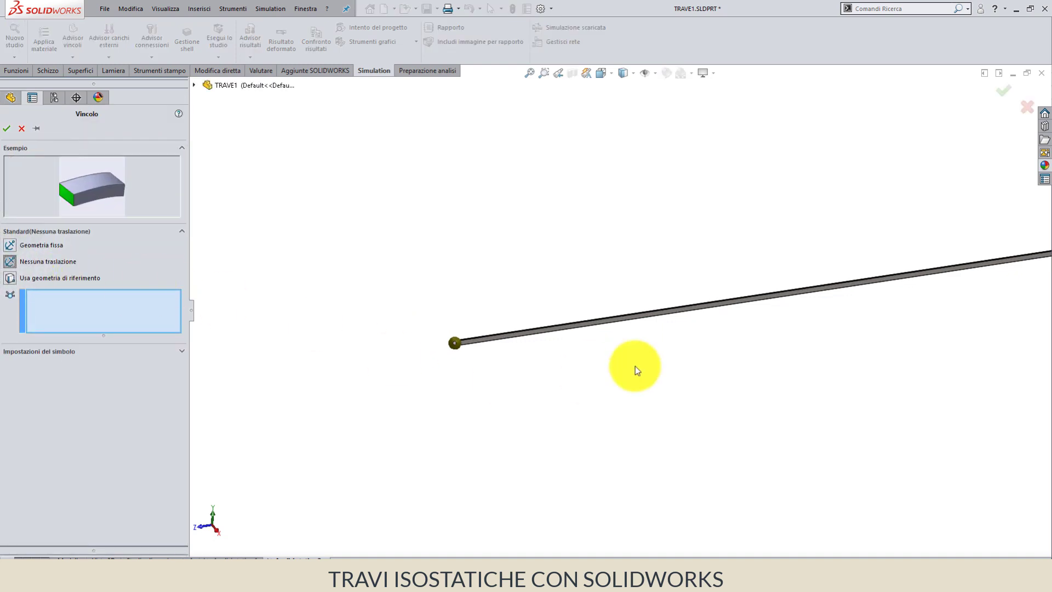
scroll(636, 366, down, 1)
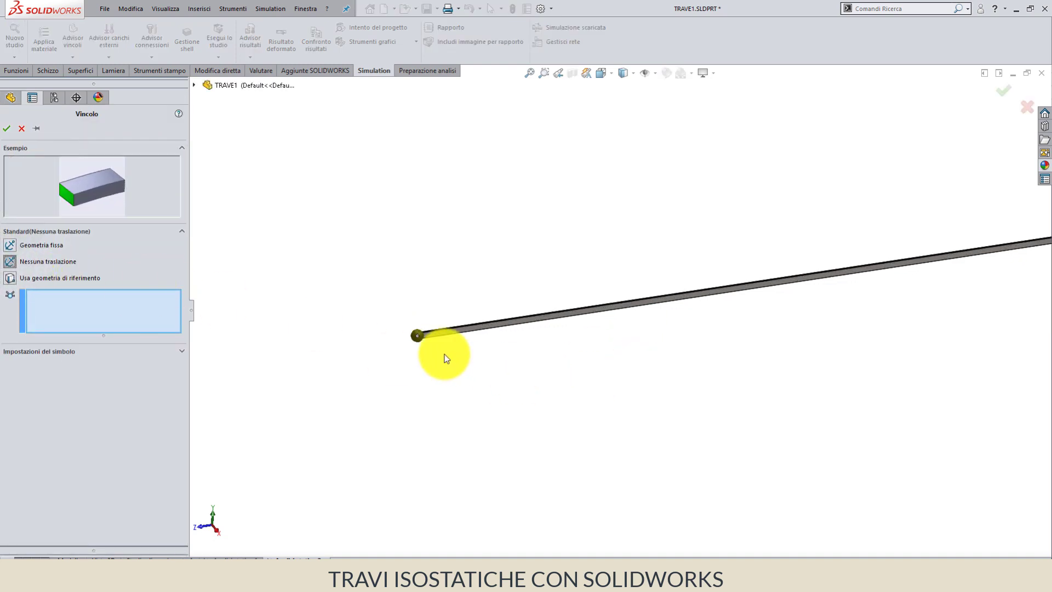
click(417, 335)
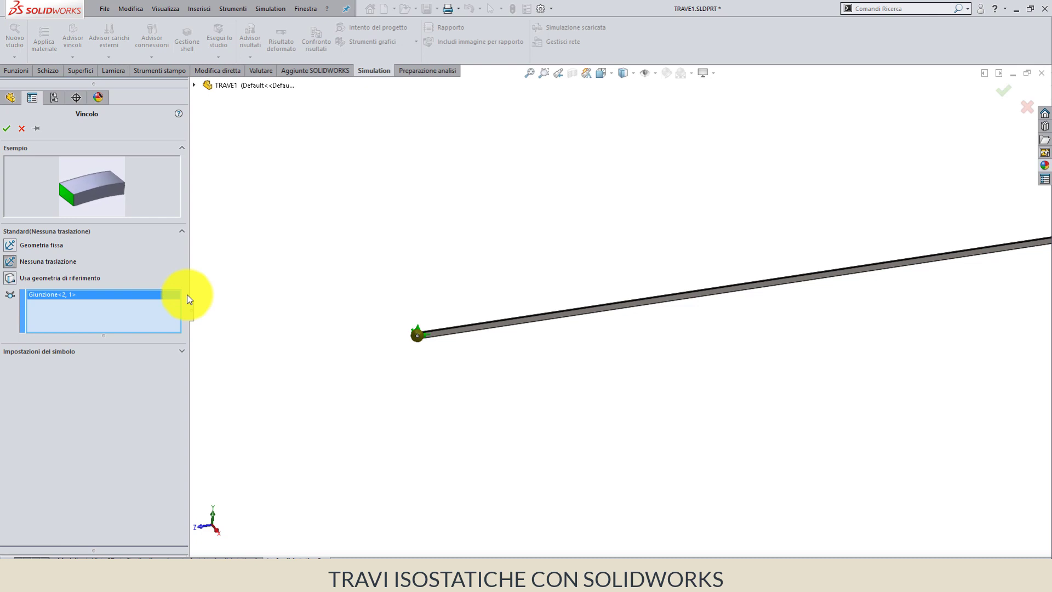
click(9, 126)
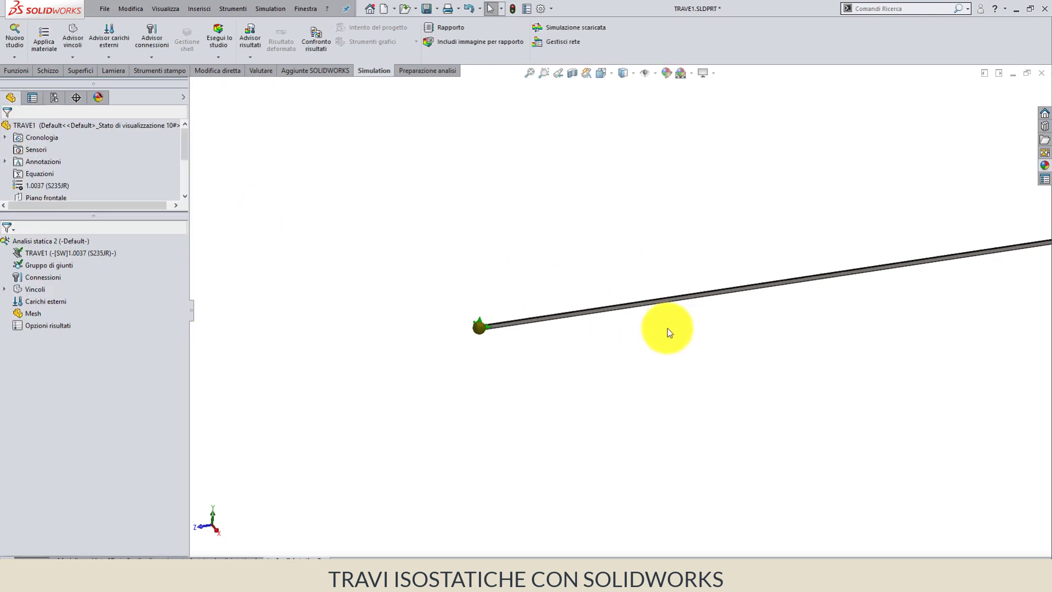
scroll(793, 304, up, 3)
scroll(875, 266, up, 2)
scroll(821, 295, down, 1)
scroll(815, 291, down, 2)
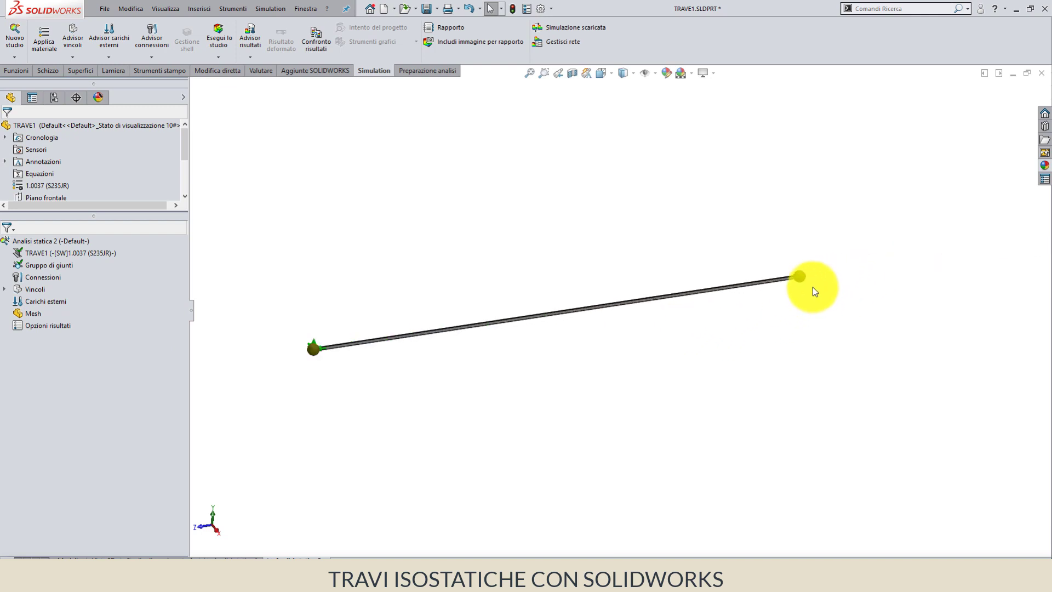
scroll(813, 287, down, 2)
scroll(784, 275, down, 1)
scroll(760, 285, down, 1)
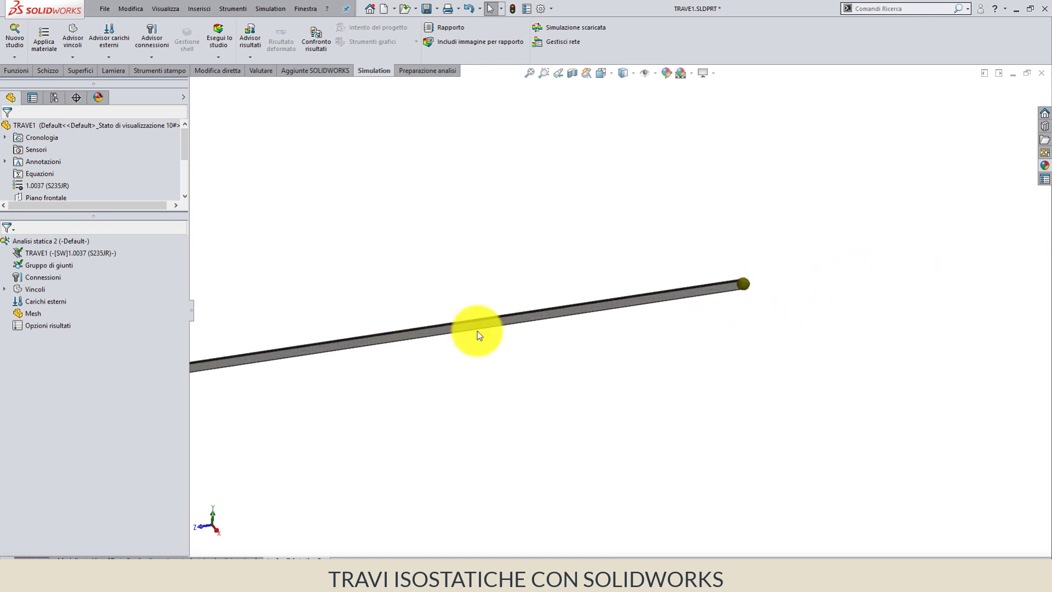
Start an advanced fixture using reference geometry on the right end joint Giunzione<1, 1>
right_click(29, 285)
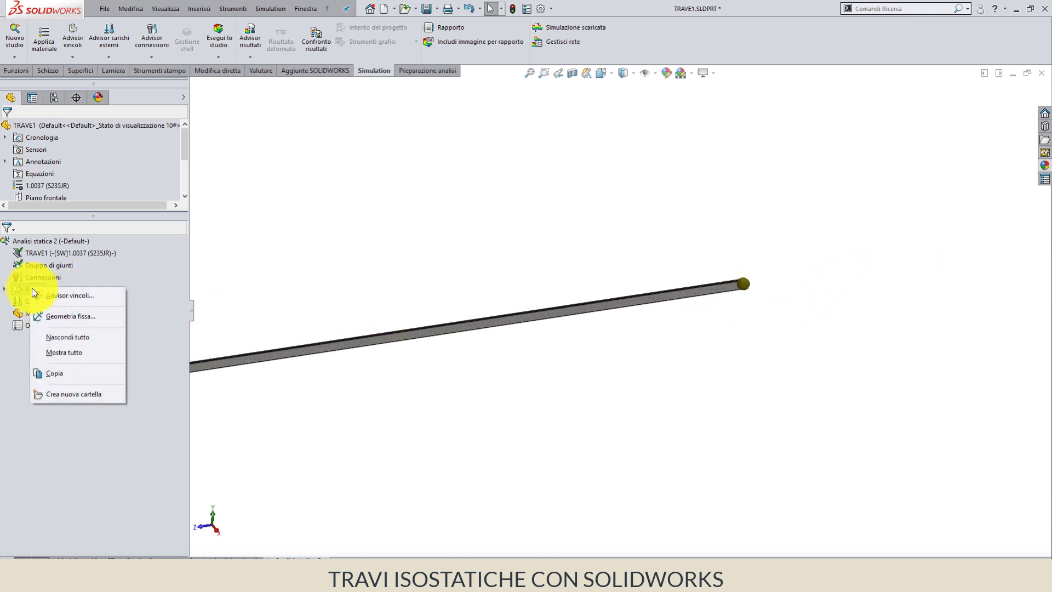
click(49, 316)
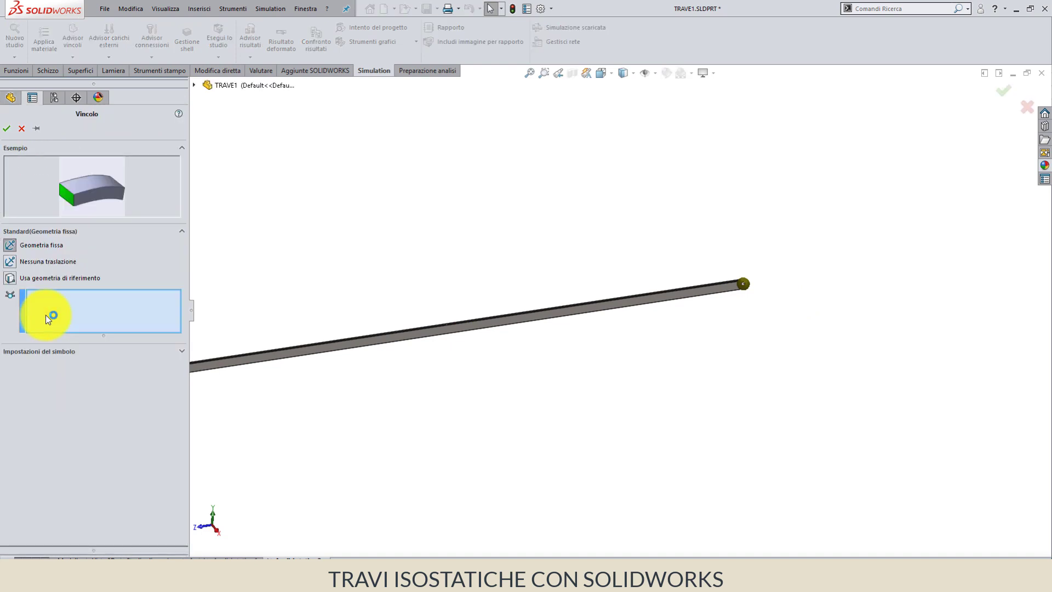
click(9, 280)
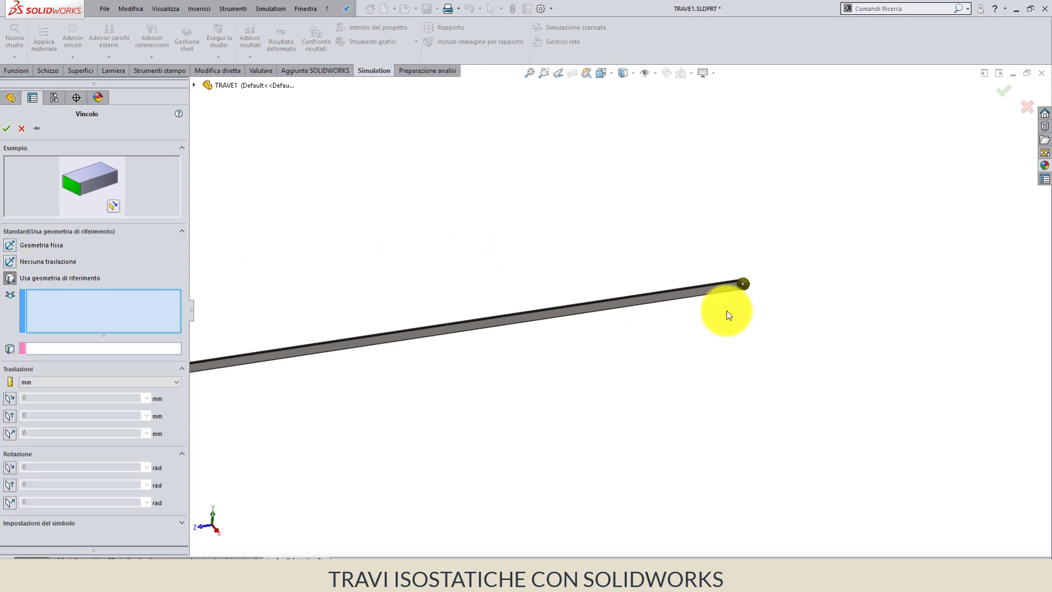
click(743, 286)
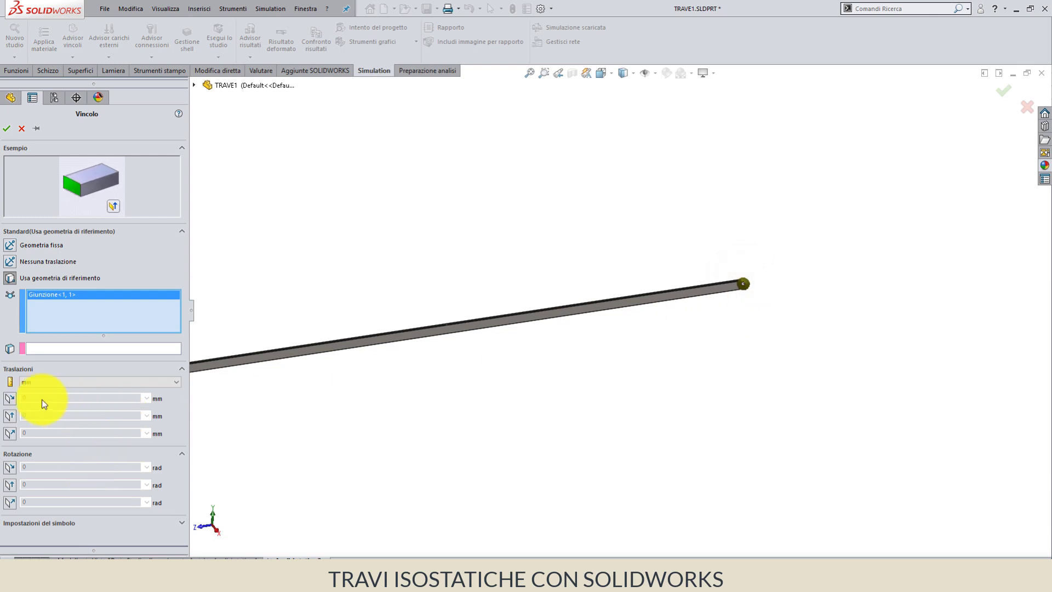
click(22, 382)
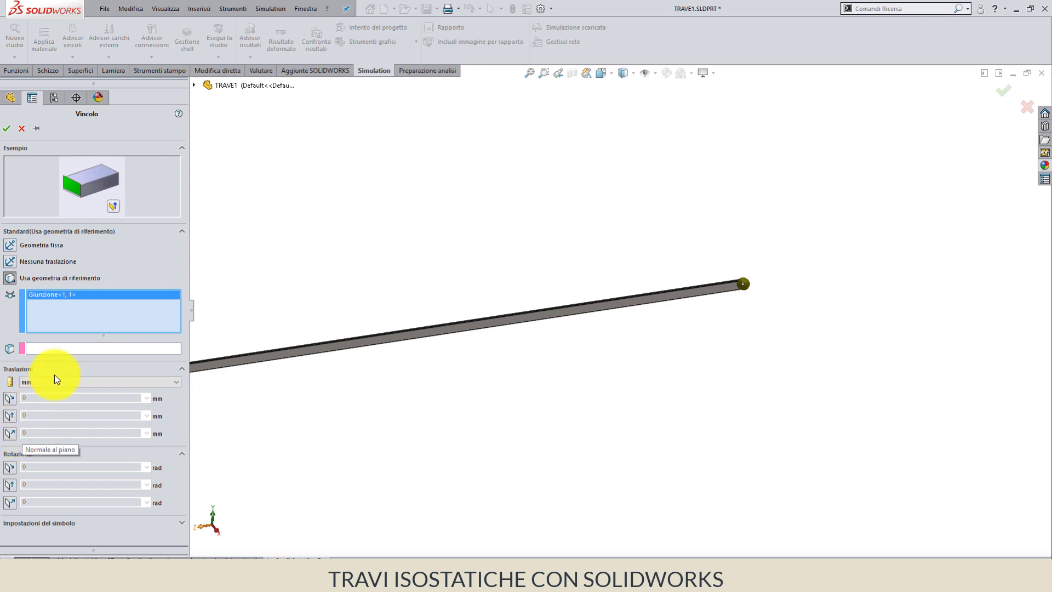
Select the beam's end face as the fixture's reference geometry
click(48, 349)
middle_drag(851, 359, 761, 360)
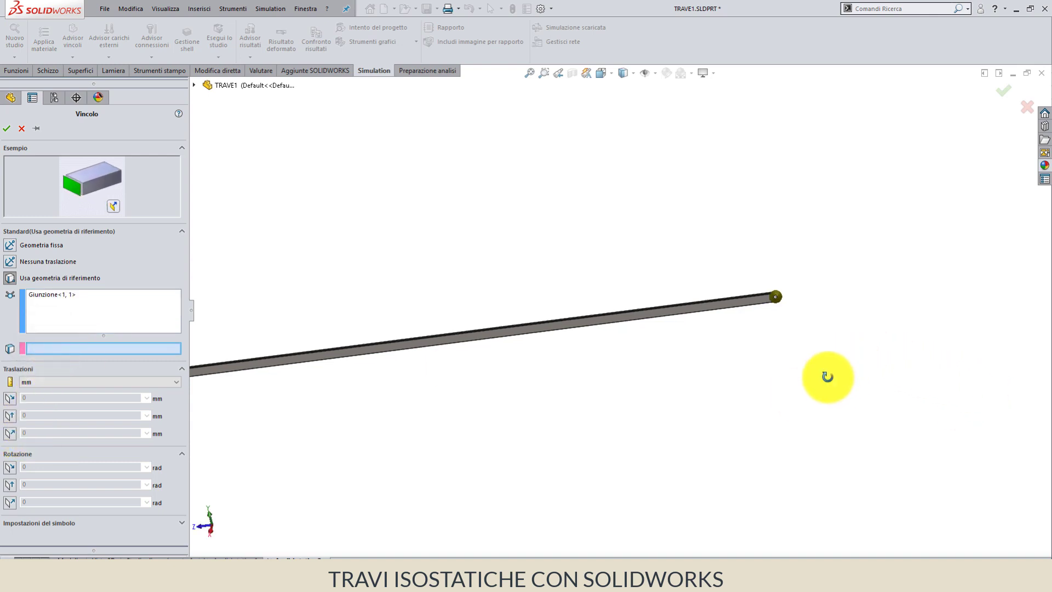
scroll(722, 332, down, 2)
scroll(666, 305, down, 2)
scroll(669, 292, down, 2)
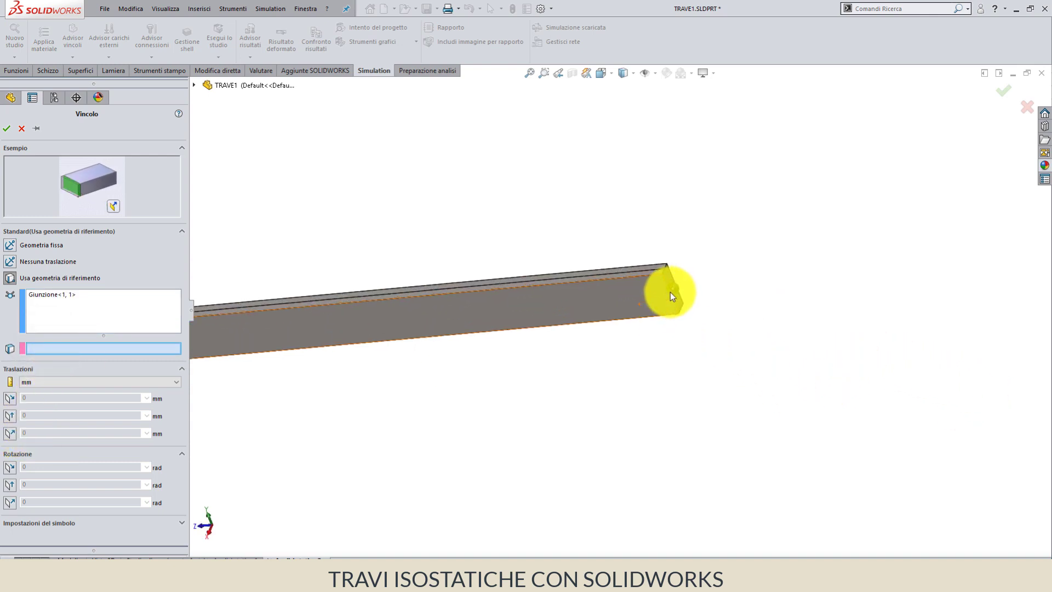
scroll(672, 294, down, 3)
click(663, 272)
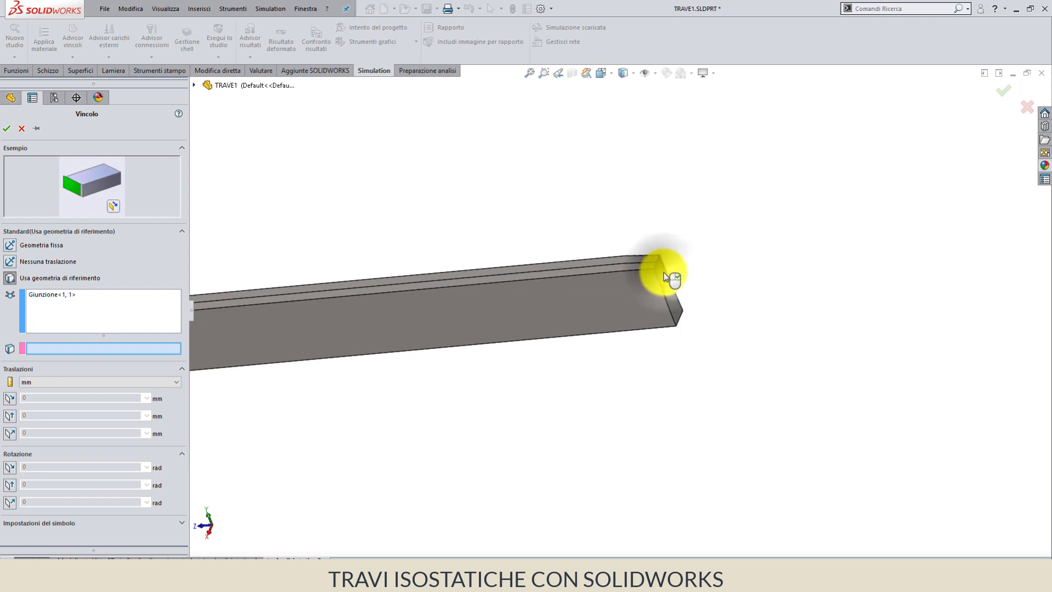
click(663, 272)
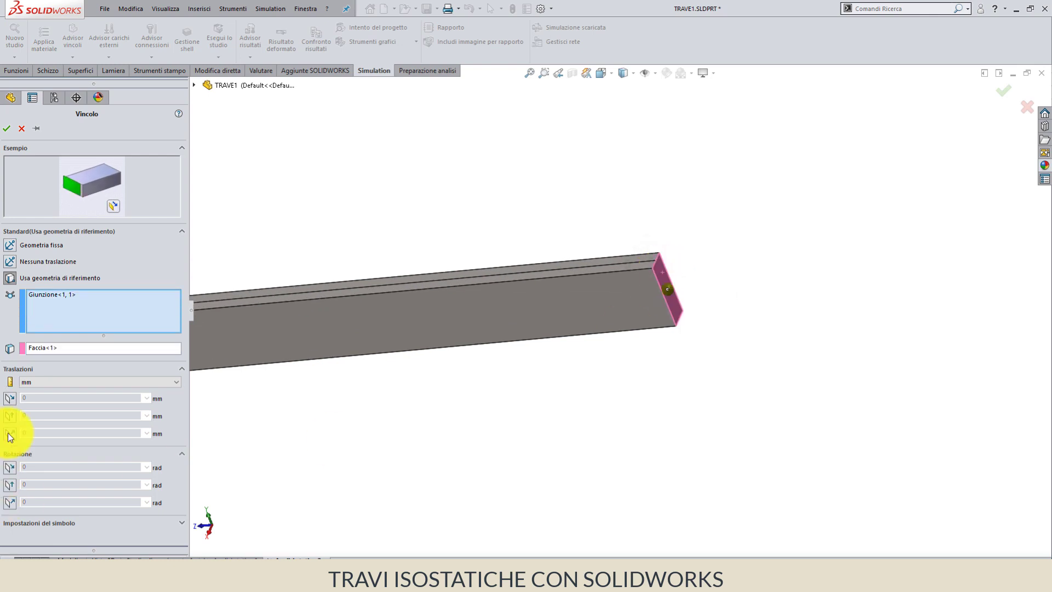
Restrain the first two translations at 0 mm relative to that face
click(10, 400)
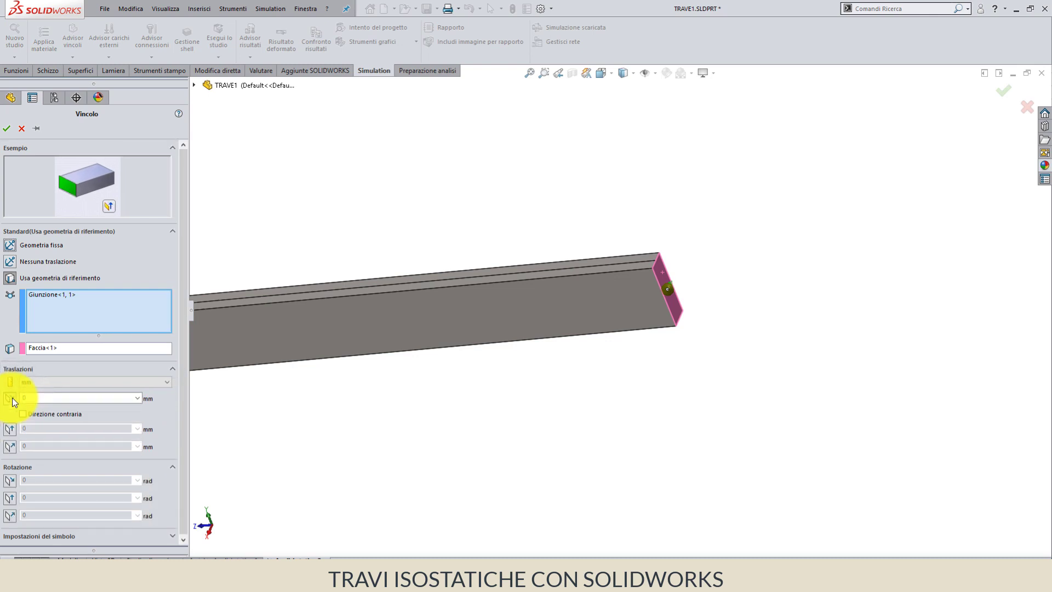
click(11, 400)
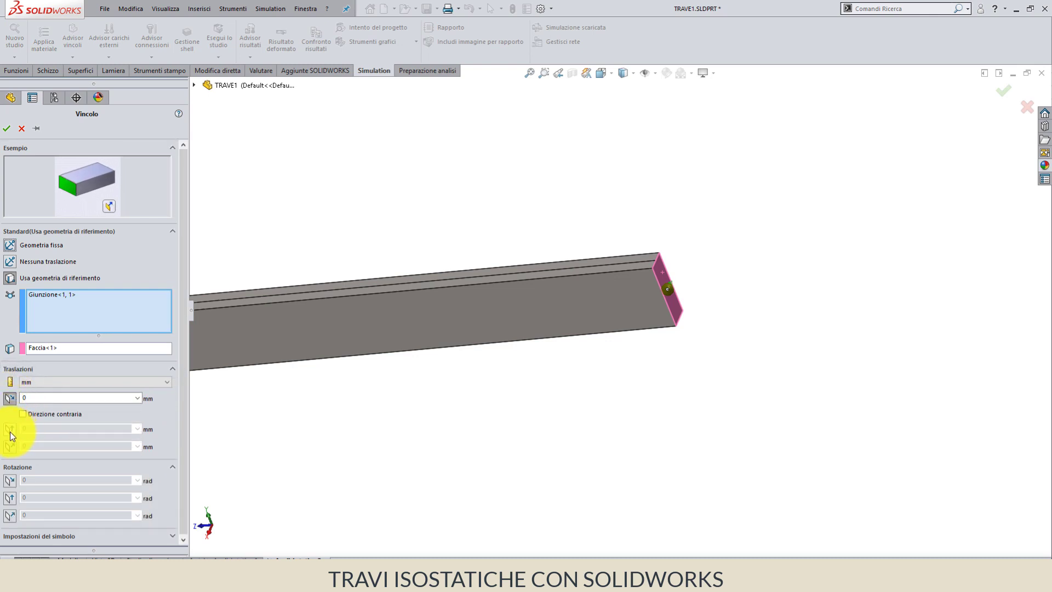
click(10, 430)
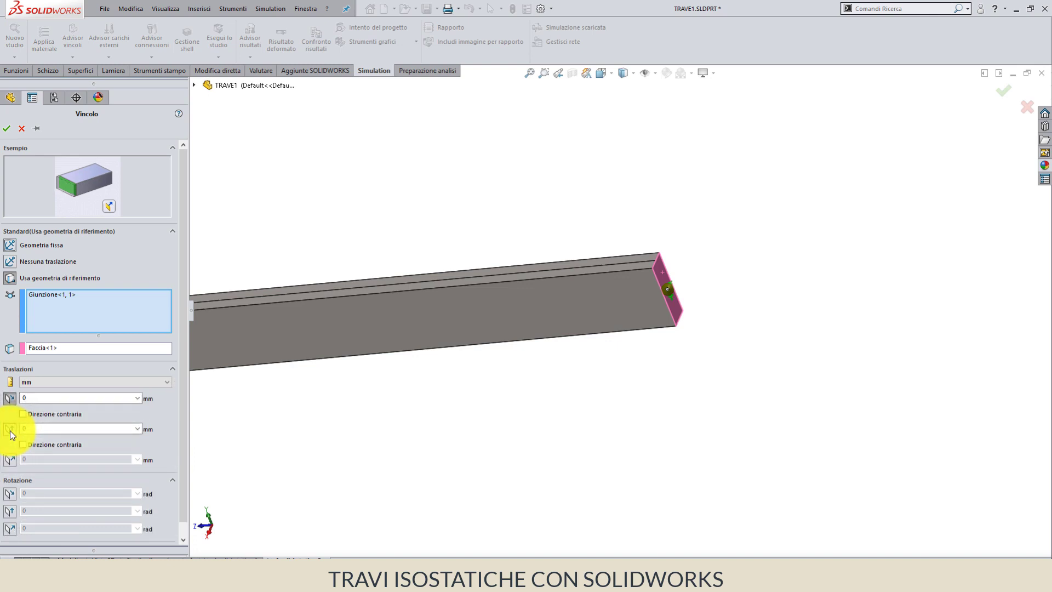
scroll(660, 283, down, 1)
scroll(660, 285, down, 2)
scroll(663, 296, down, 2)
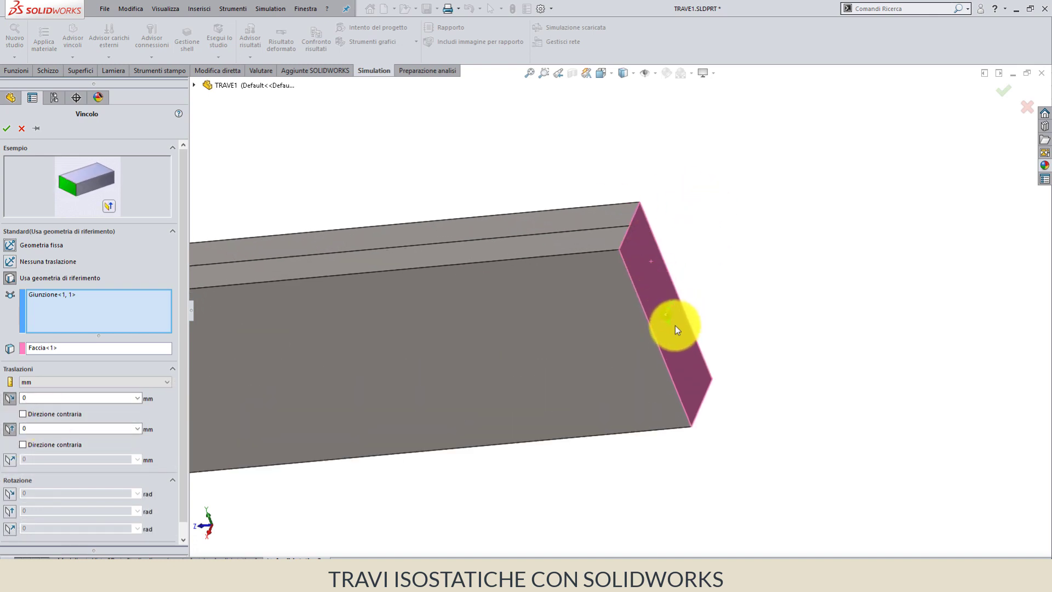
scroll(181, 503, down, 1)
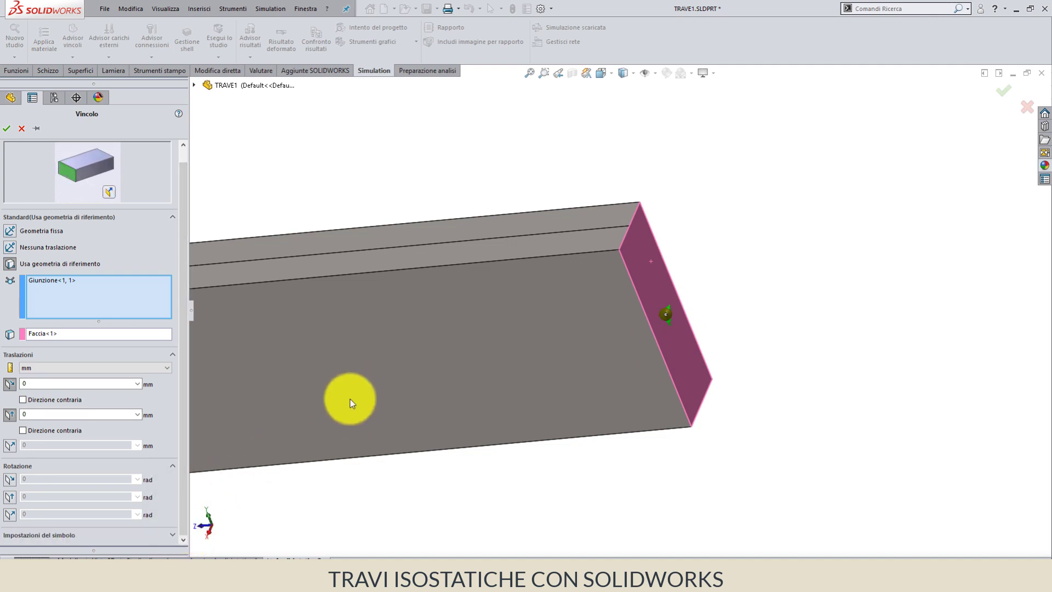
Raise the fixture symbol size to 370 and confirm the reference-geometry fixture
click(171, 535)
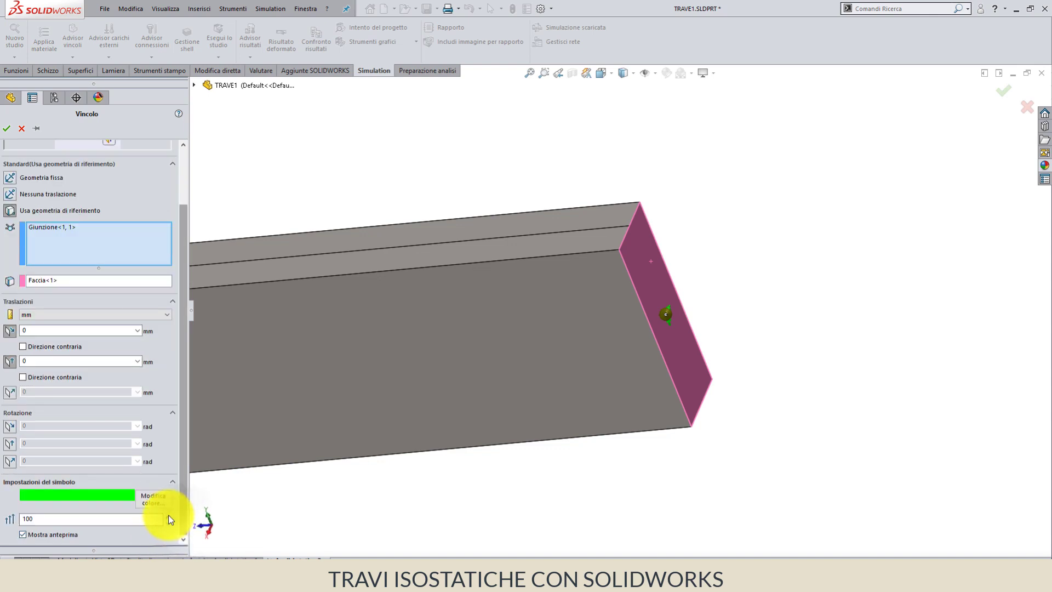
click(169, 515)
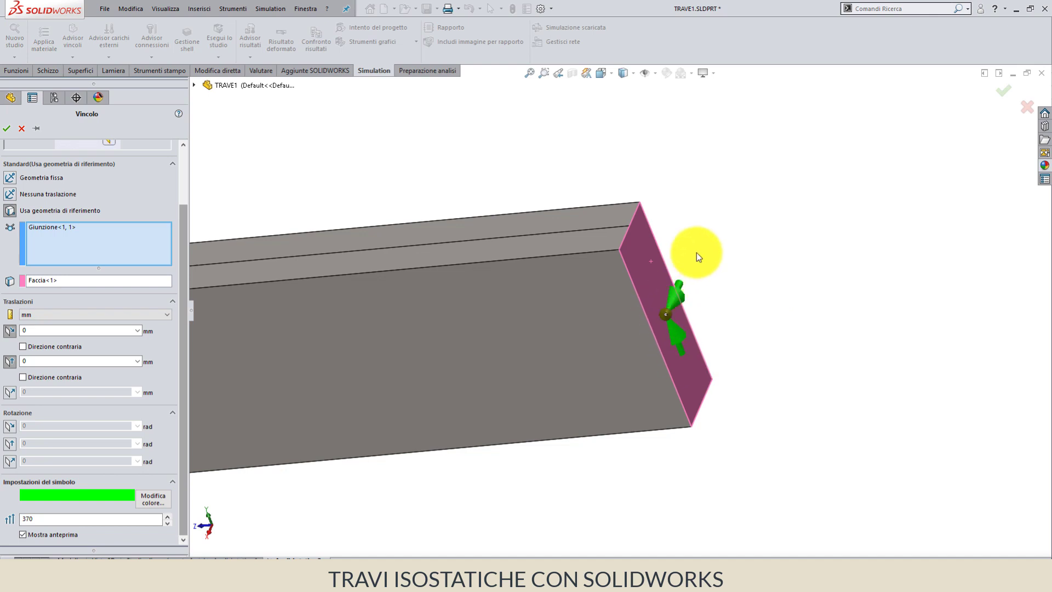
click(7, 128)
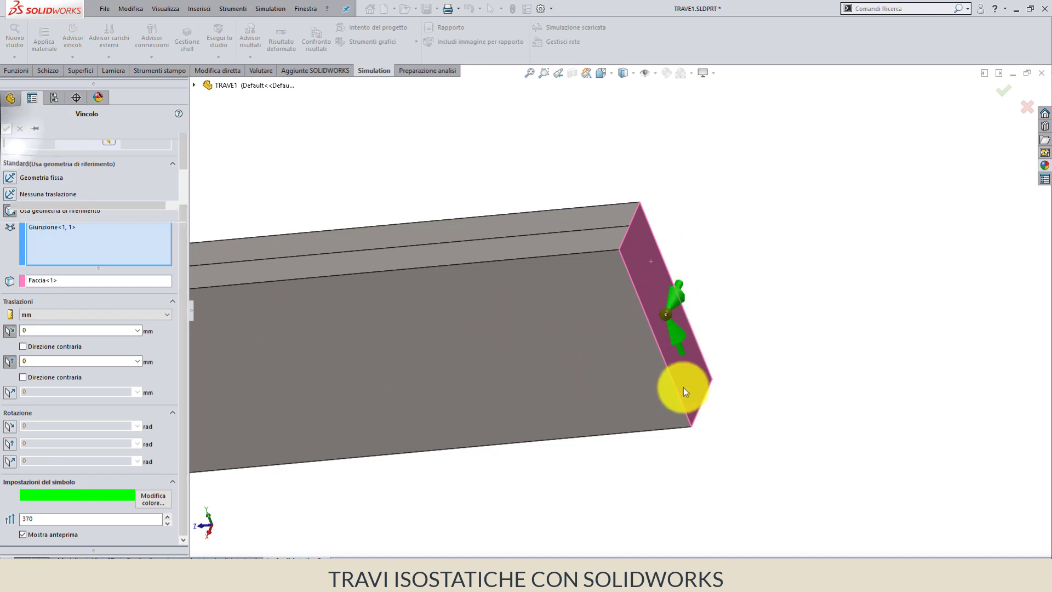
mouse_move(683, 388)
middle_down()
mouse_move(485, 372)
mouse_move(386, 344)
mouse_move(502, 327)
middle_up()
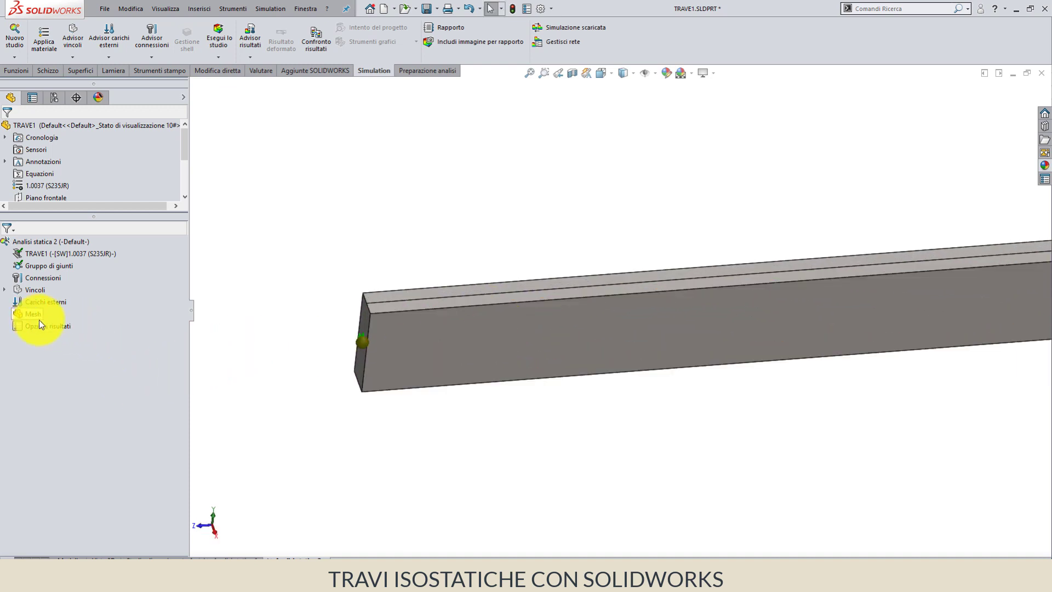
click(7, 290)
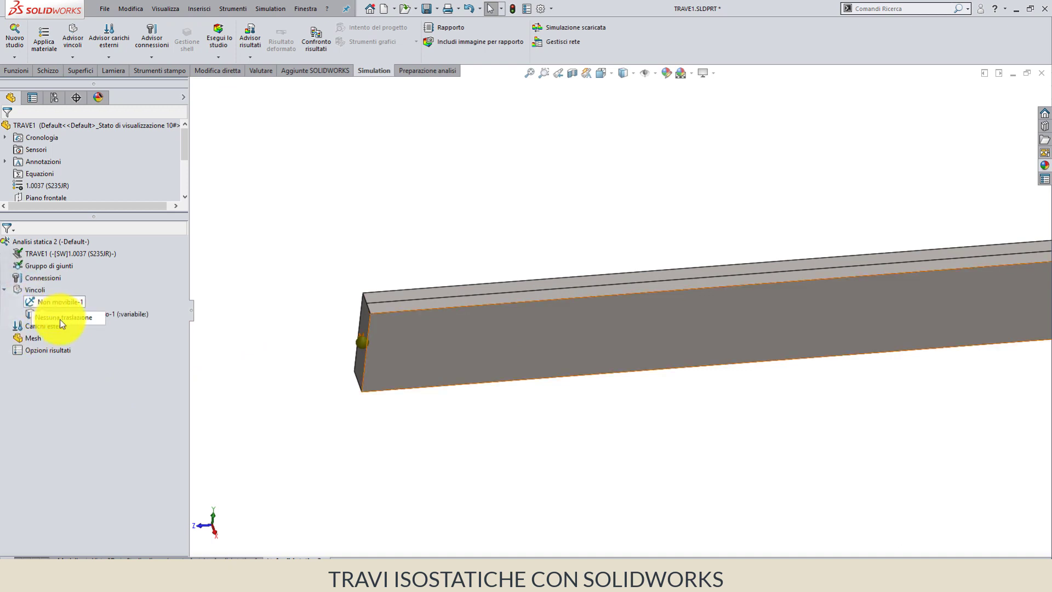
Edit the Non movibile-1 fixture's definition, setting its symbol size to 365
right_click(61, 301)
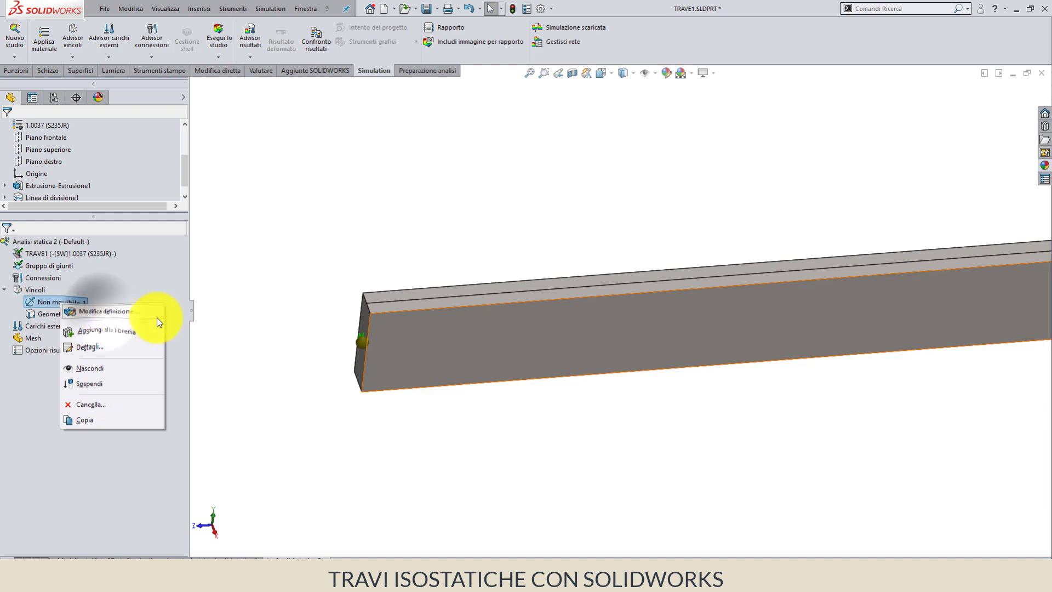
click(331, 354)
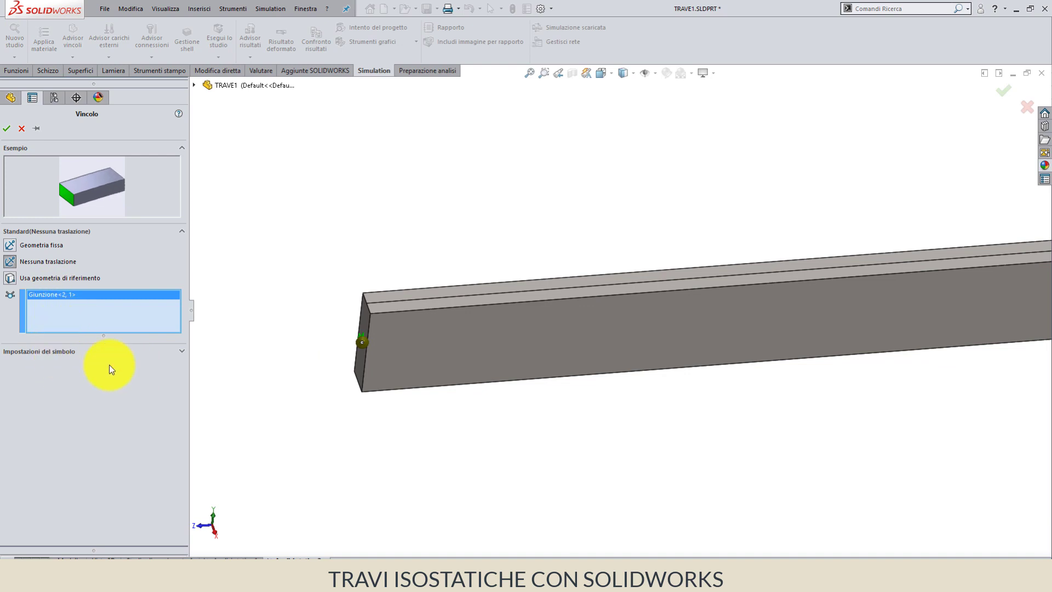
click(127, 350)
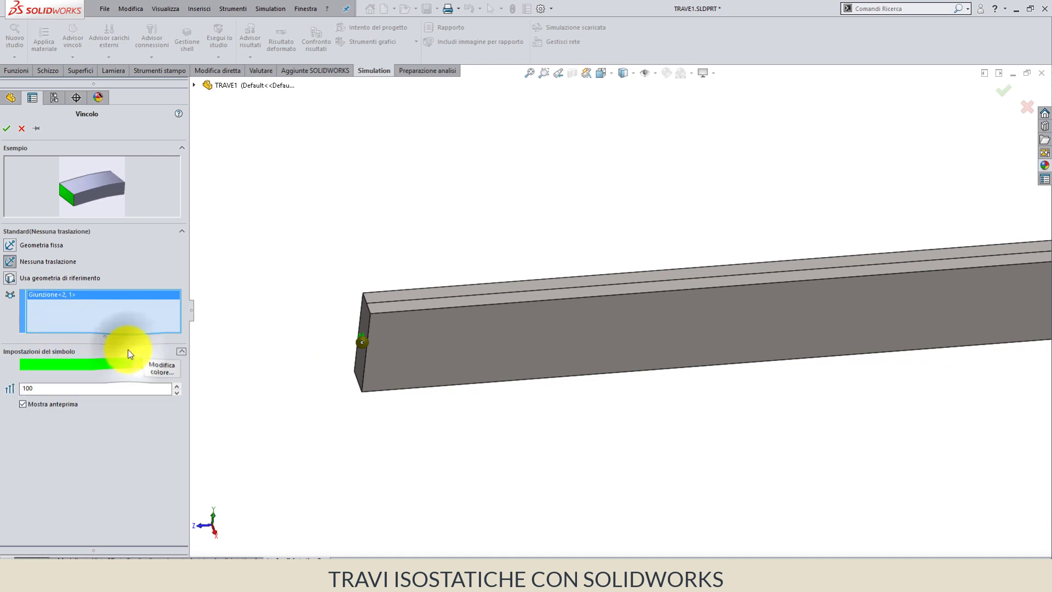
click(175, 386)
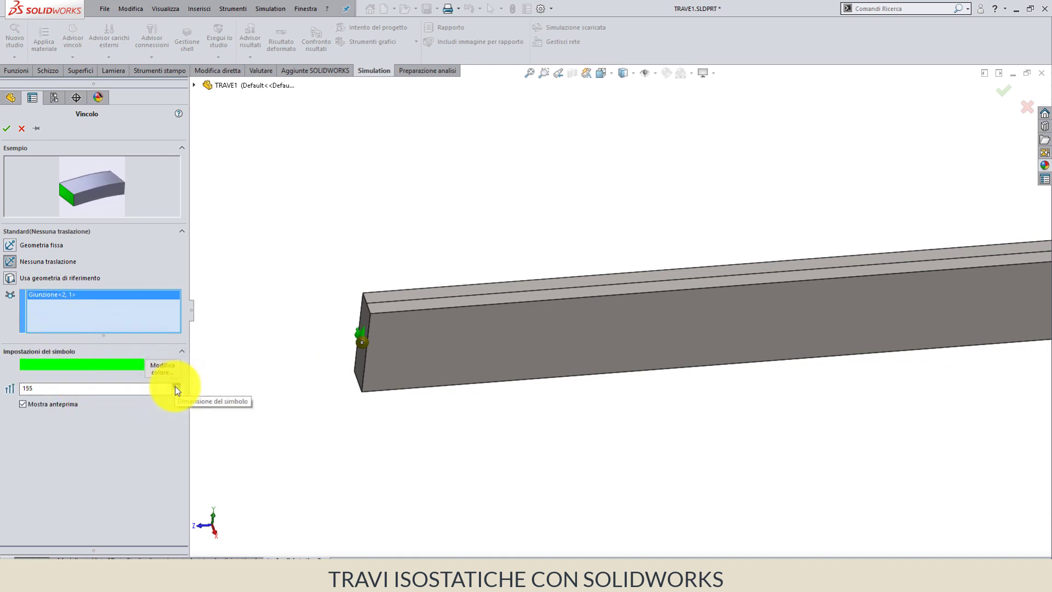
click(176, 386)
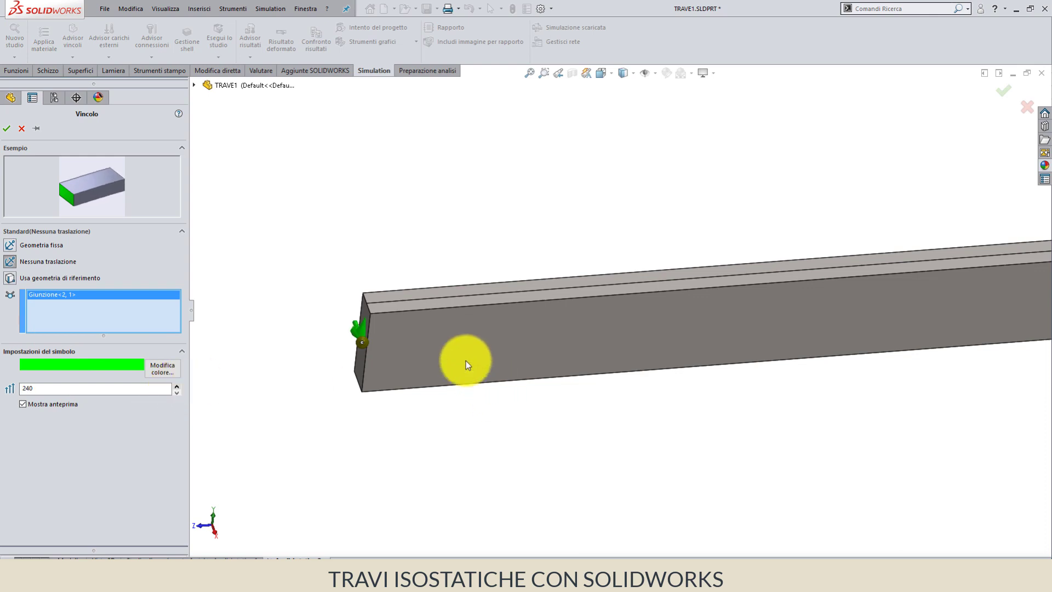
scroll(404, 324, down, 1)
mouse_move(404, 324)
middle_down()
mouse_move(450, 442)
mouse_move(402, 324)
mouse_move(373, 336)
mouse_move(417, 351)
middle_up()
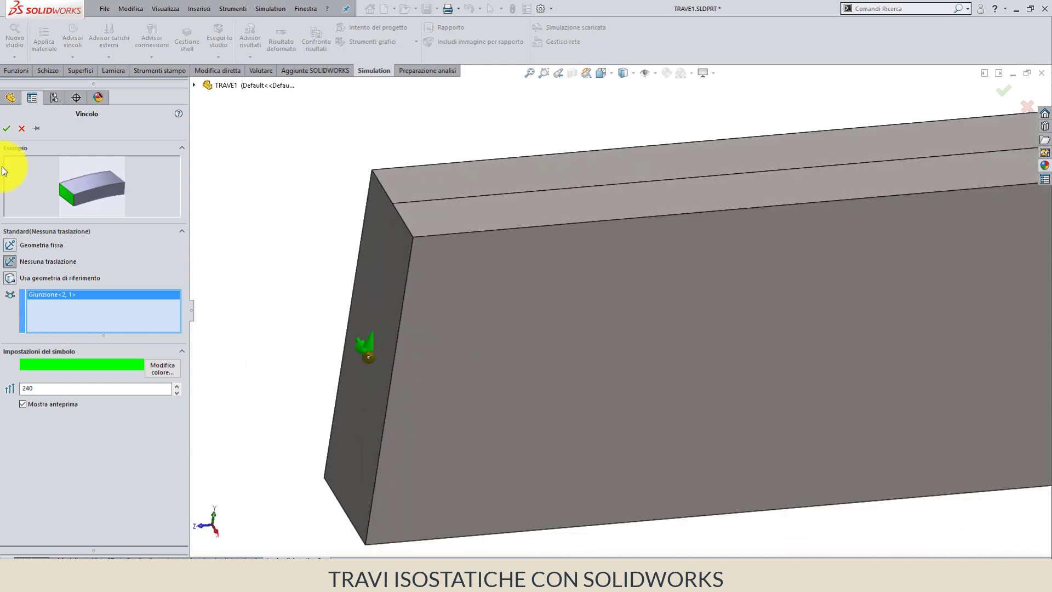
click(177, 384)
click(176, 385)
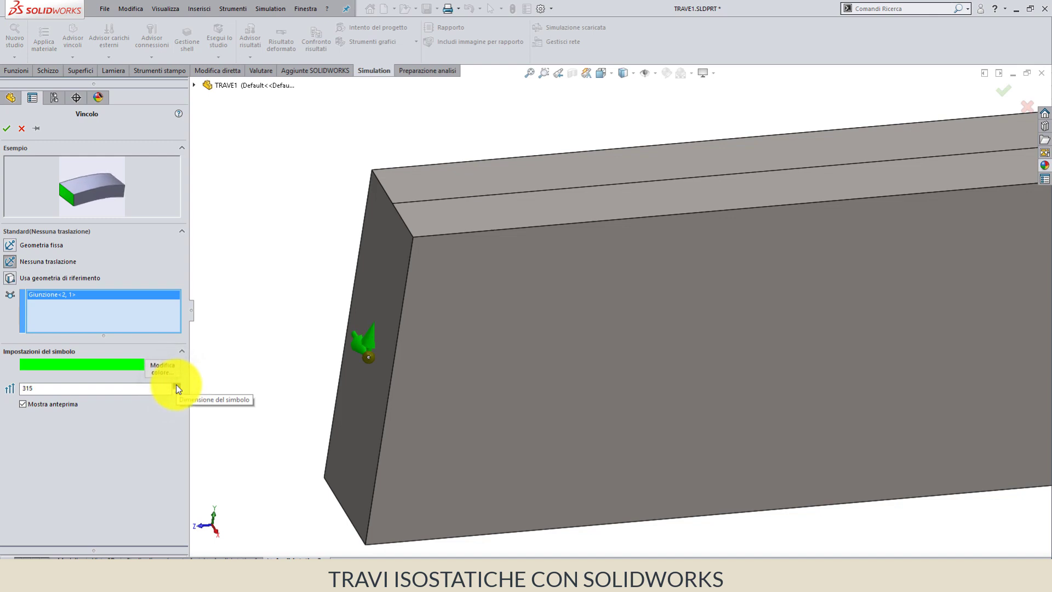
click(177, 385)
click(176, 384)
click(177, 385)
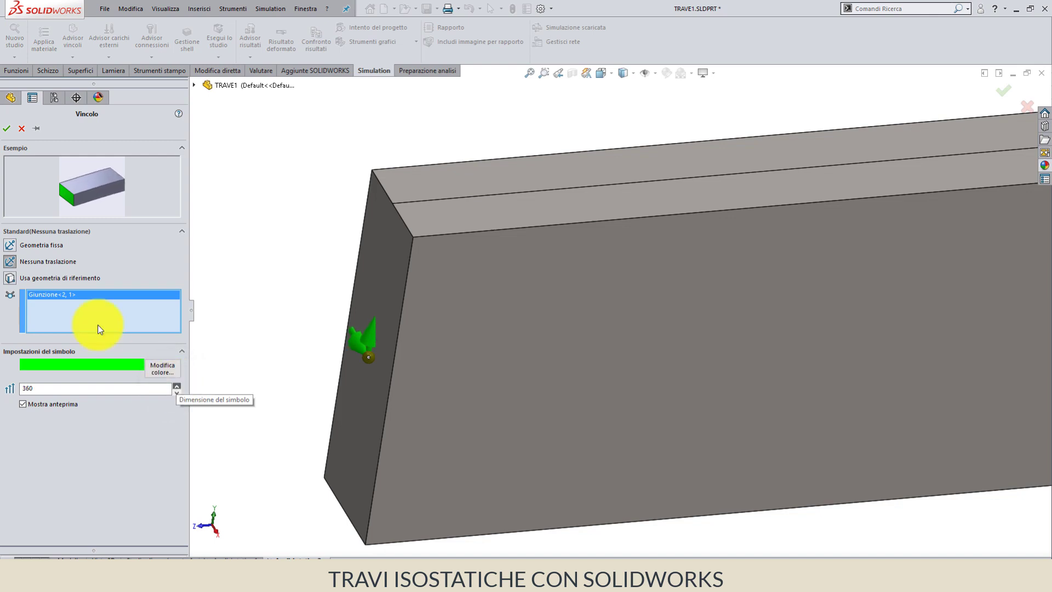
click(7, 128)
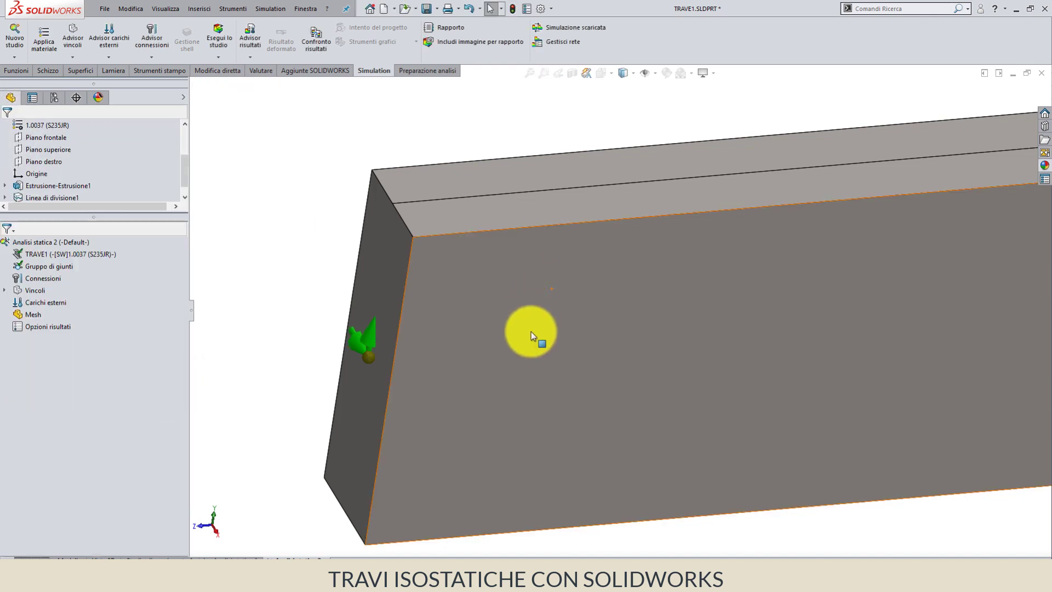
scroll(567, 368, down, 3)
scroll(746, 387, up, 2)
scroll(768, 334, up, 1)
scroll(779, 313, up, 1)
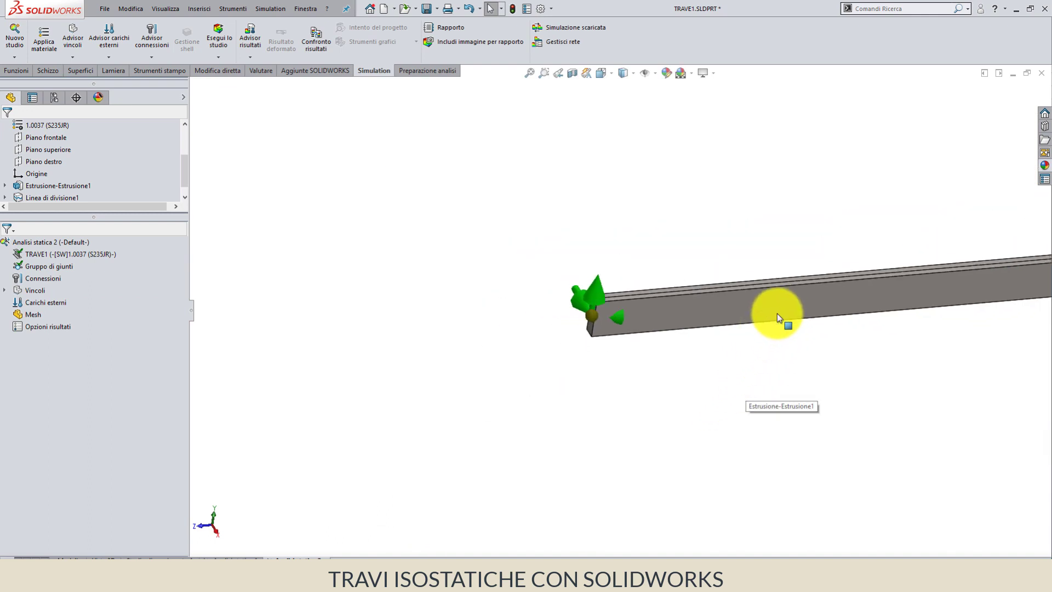
scroll(653, 314, up, 1)
scroll(889, 265, up, 1)
scroll(923, 308, up, 1)
scroll(923, 298, up, 2)
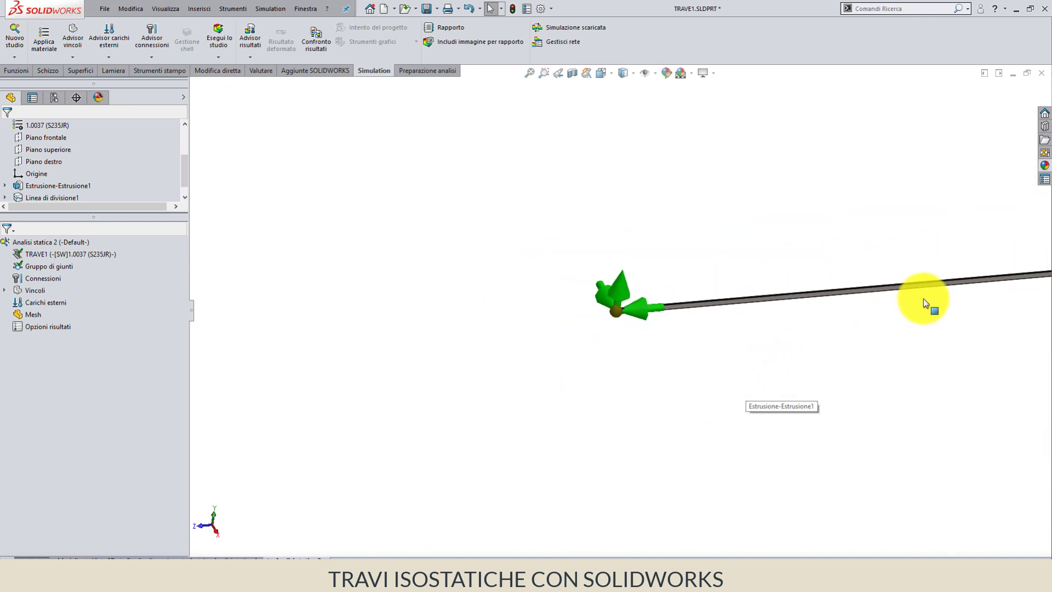
scroll(922, 297, up, 2)
scroll(939, 296, down, 1)
scroll(807, 290, down, 2)
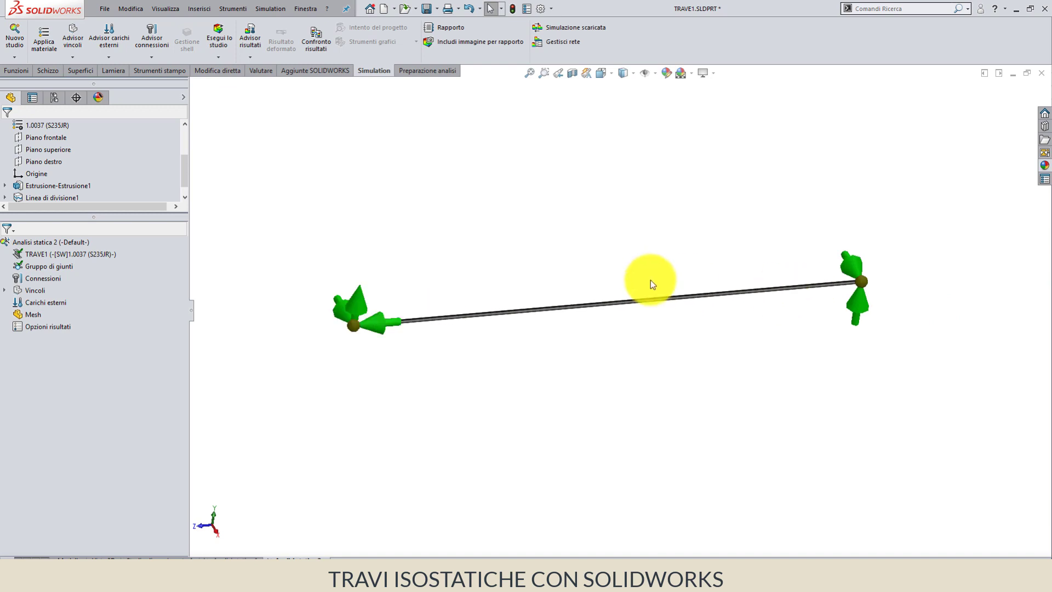
scroll(650, 281, down, 1)
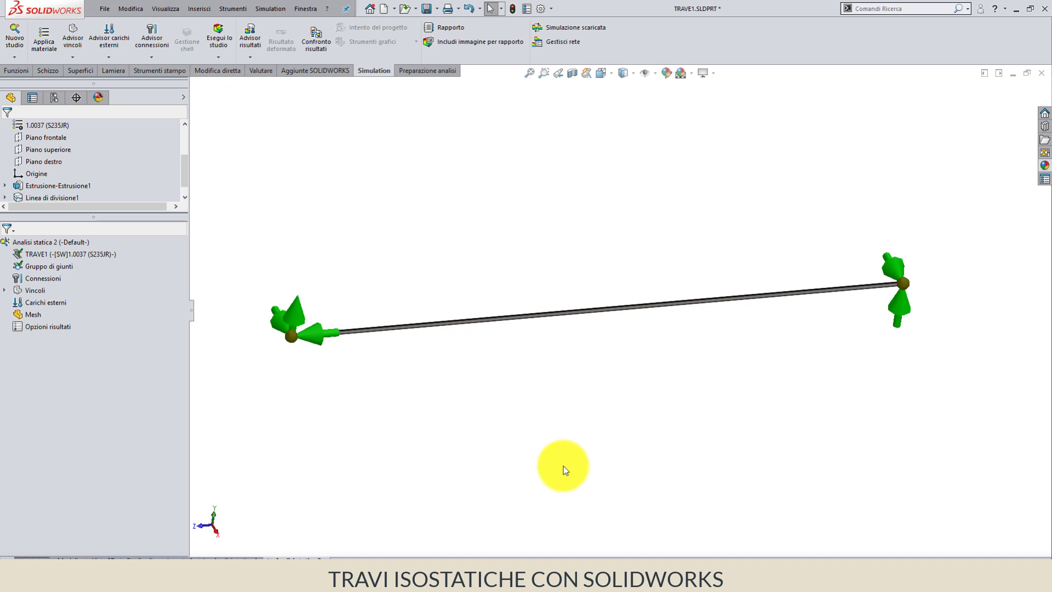
Start a force load on the split-line vertex on the beam's top edge
right_click(44, 306)
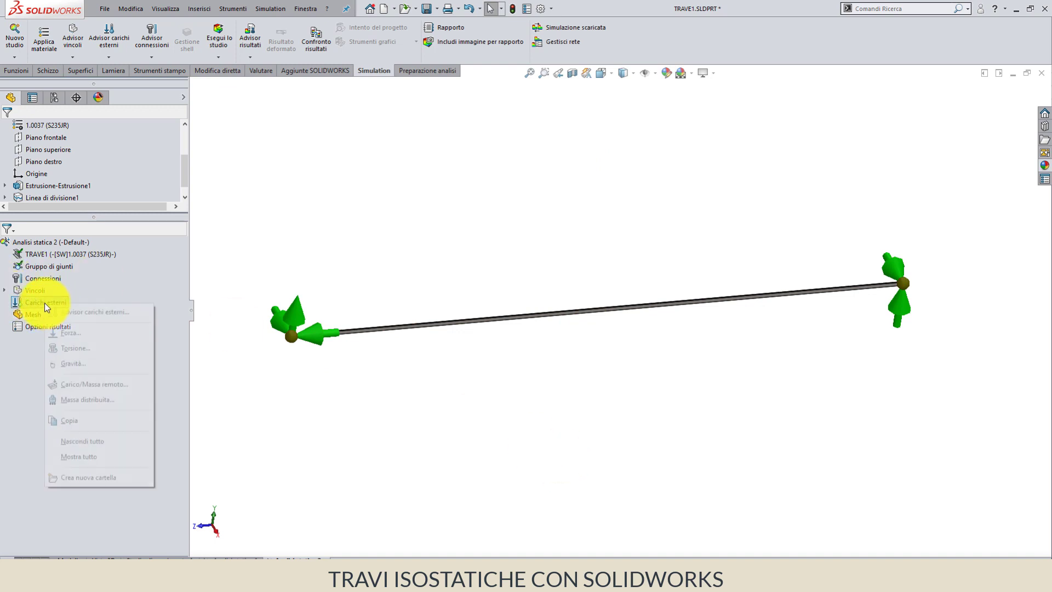
click(64, 334)
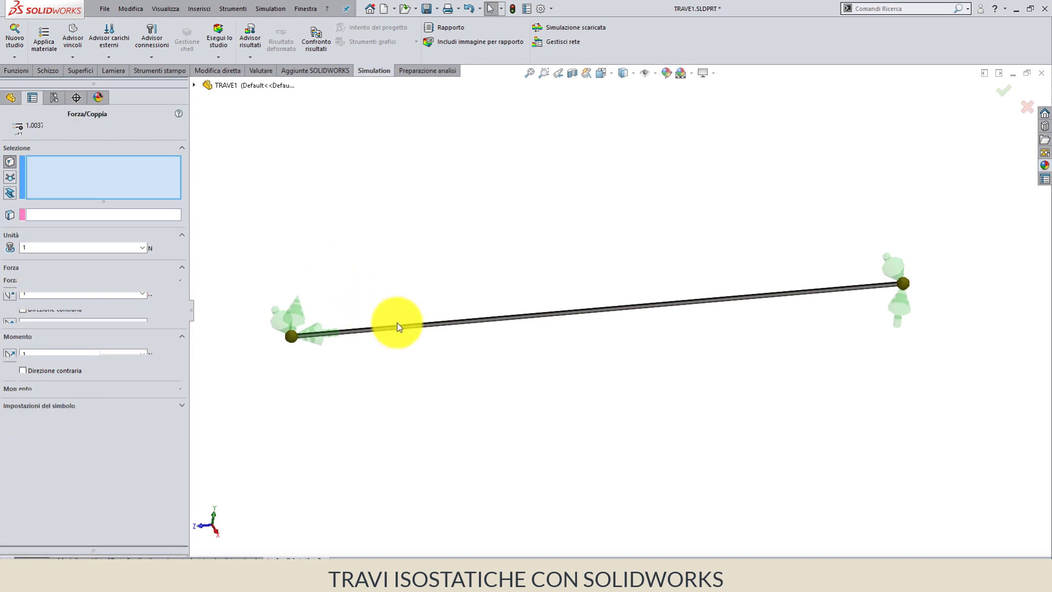
scroll(398, 324, down, 2)
scroll(405, 370, down, 2)
scroll(403, 373, down, 1)
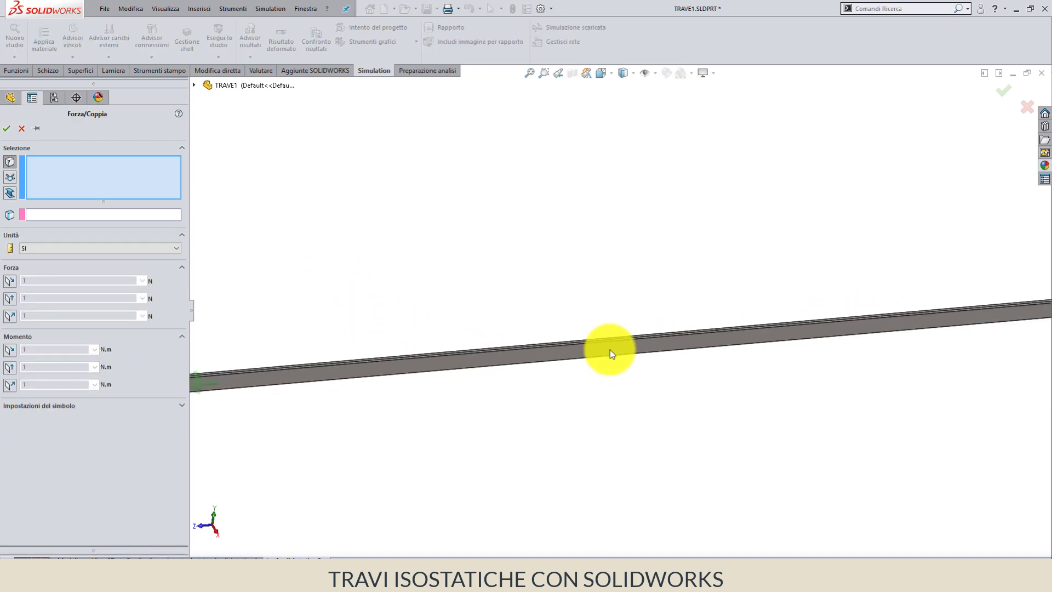
middle_drag(609, 363, 607, 401)
scroll(735, 317, down, 1)
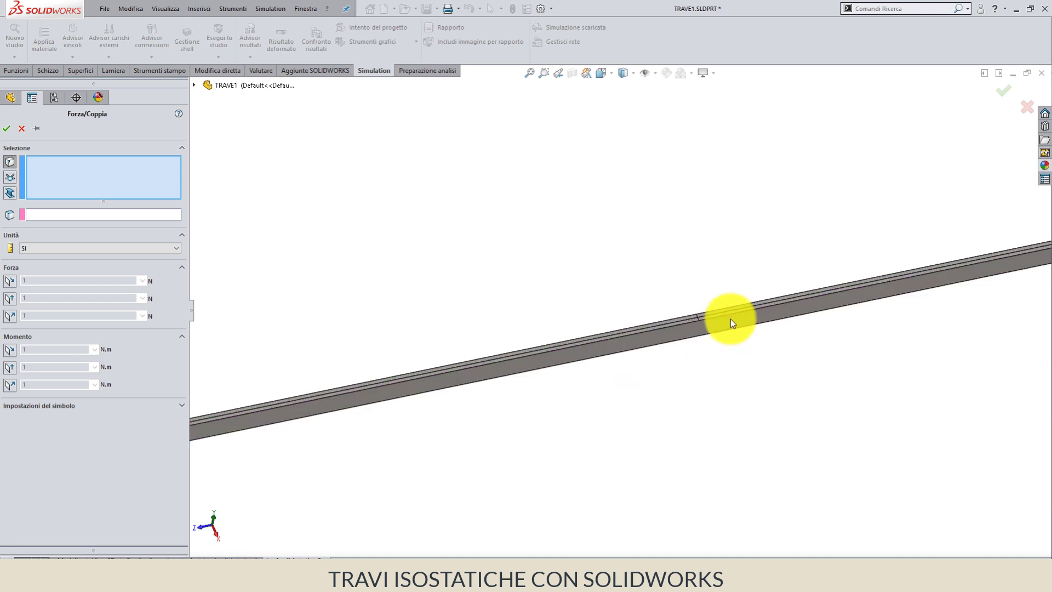
scroll(713, 317, down, 1)
scroll(697, 321, down, 1)
scroll(685, 320, down, 1)
scroll(658, 310, down, 1)
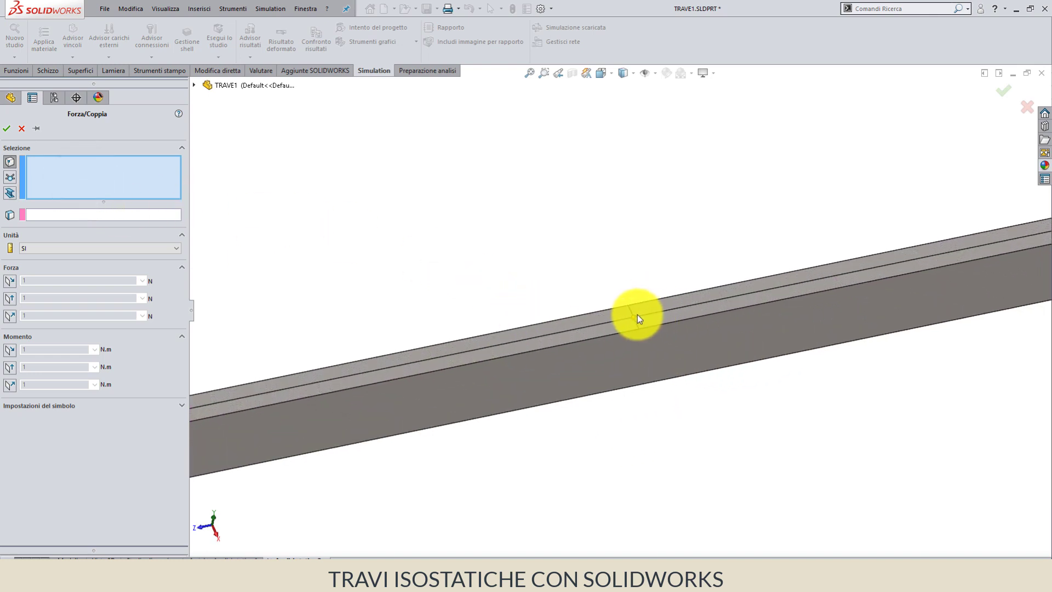
click(633, 317)
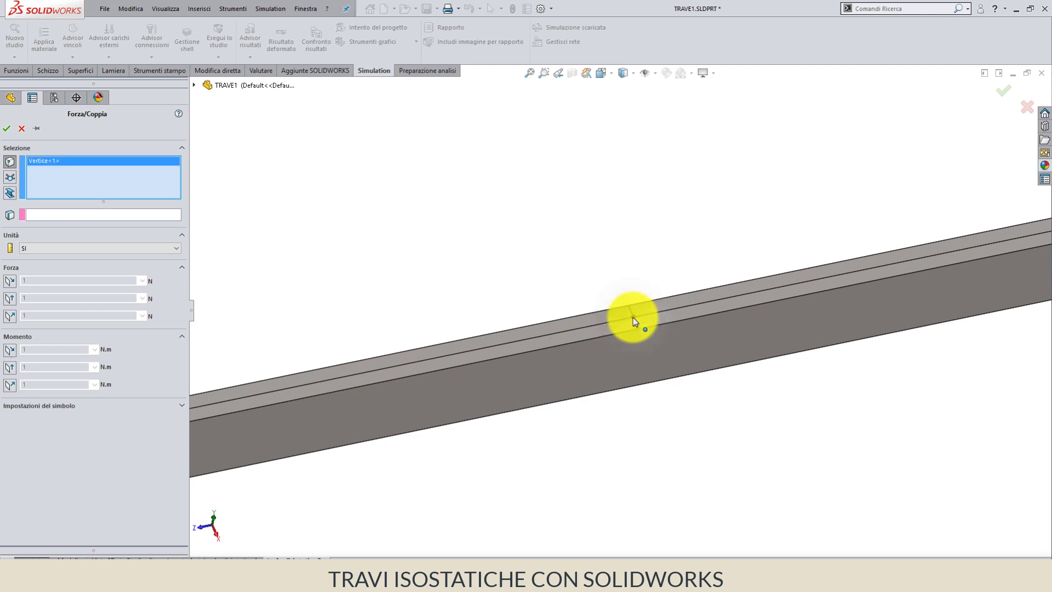
Set a 2000 N force normal to the top face, reversed downward, and confirm it
click(74, 214)
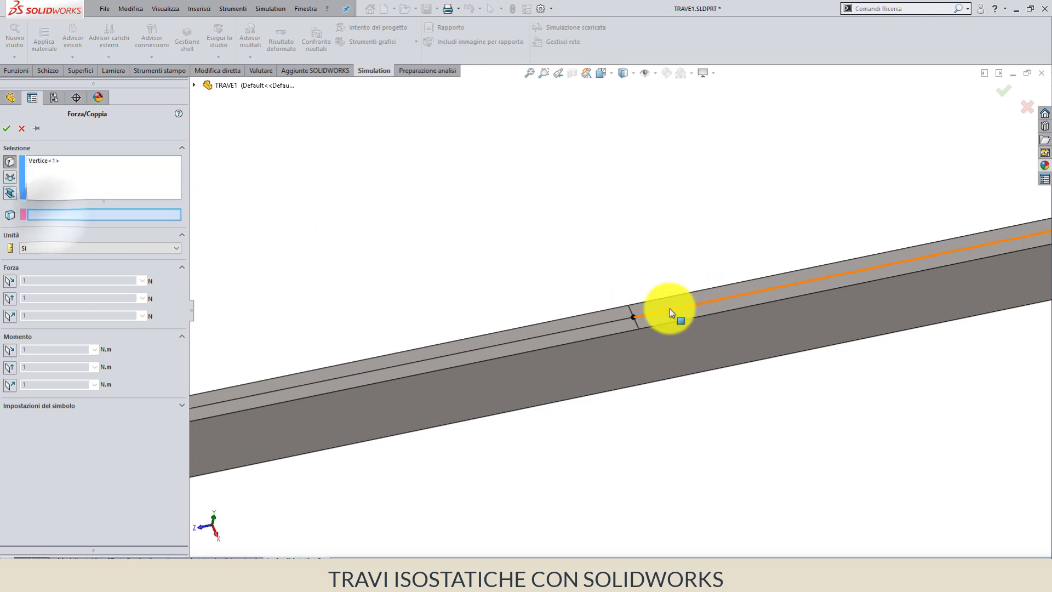
click(617, 314)
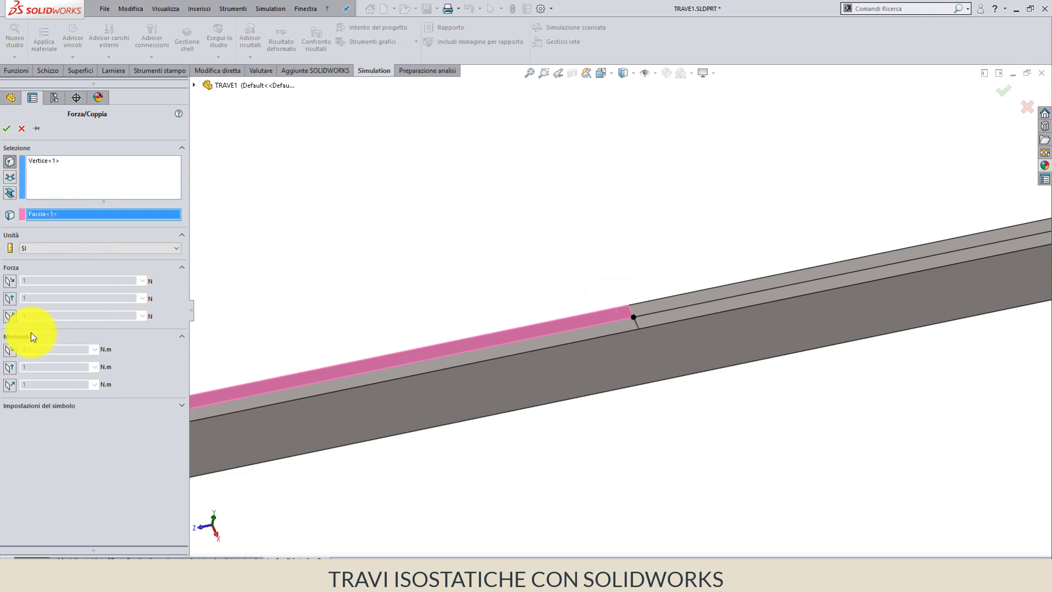
click(9, 317)
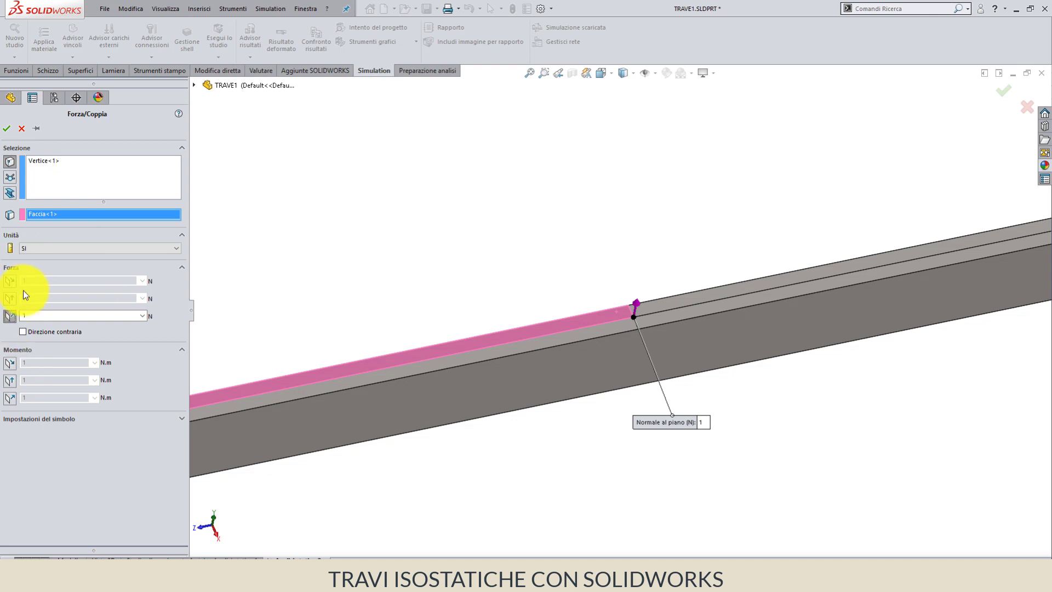
click(22, 332)
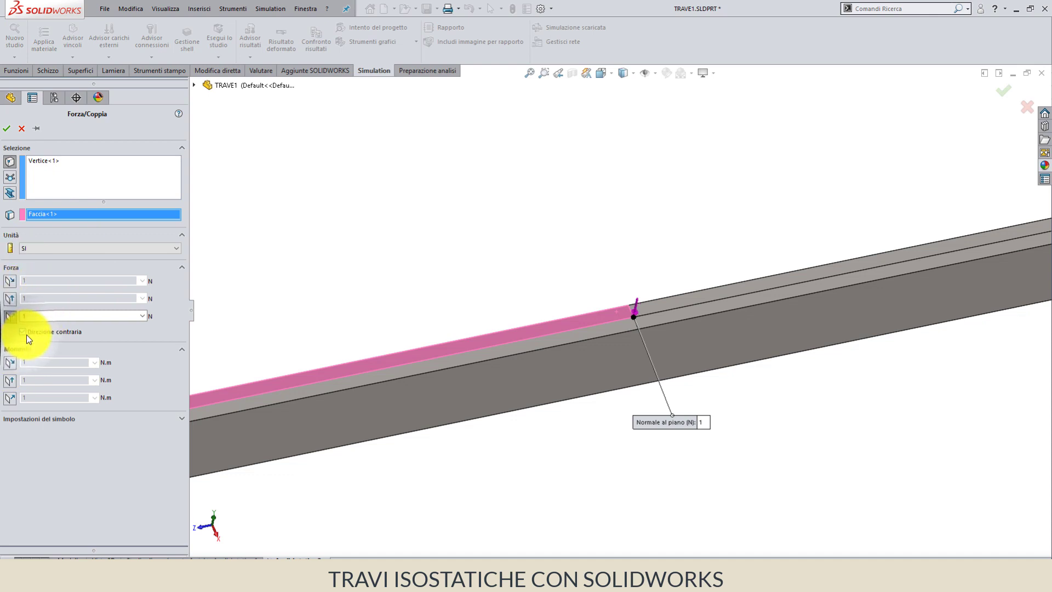
double_click(39, 317)
text(2000)
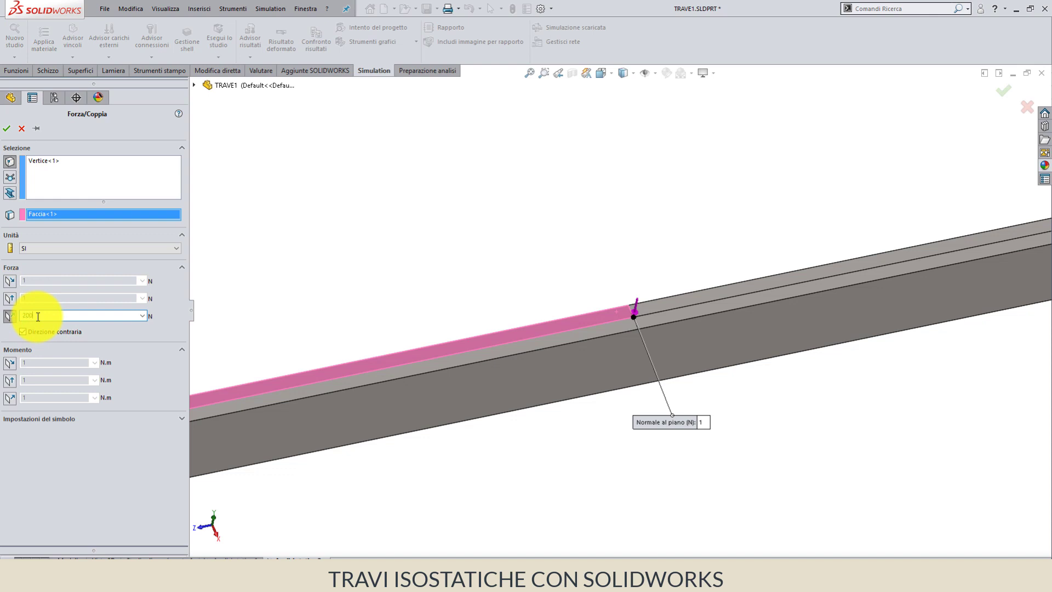
click(7, 130)
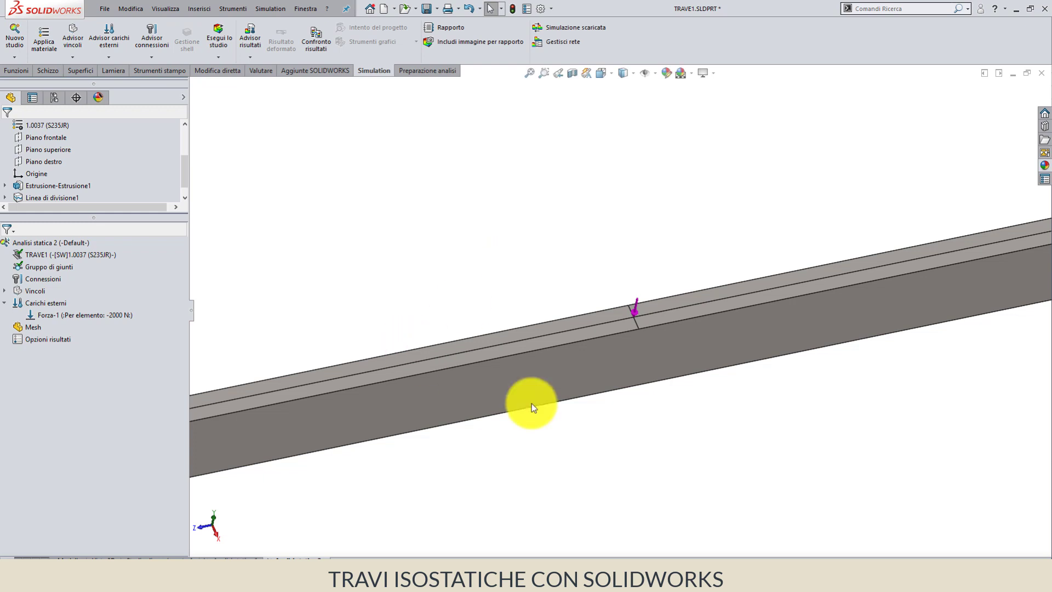
Start a second force load on the next split-line vertex along the beam
scroll(532, 404, up, 5)
scroll(680, 337, up, 3)
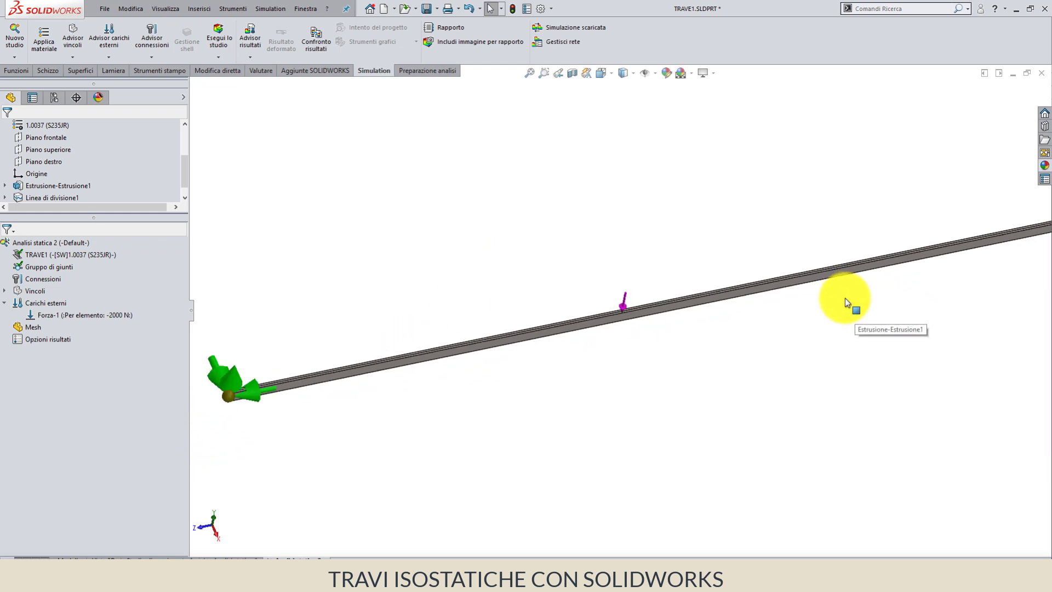
scroll(849, 291, up, 1)
scroll(872, 279, down, 2)
scroll(879, 265, down, 3)
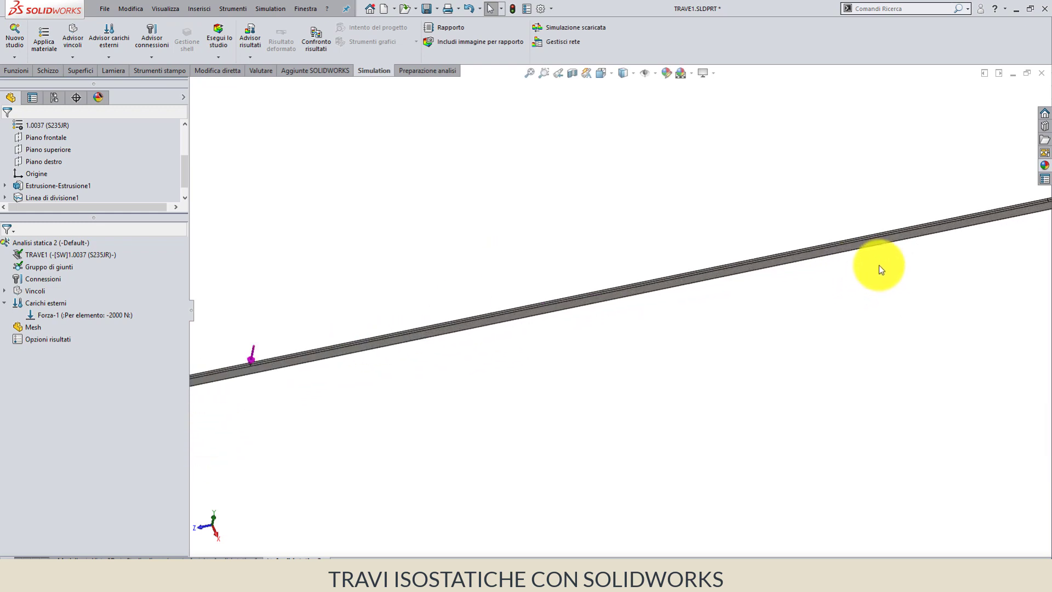
scroll(877, 264, down, 2)
scroll(979, 259, up, 1)
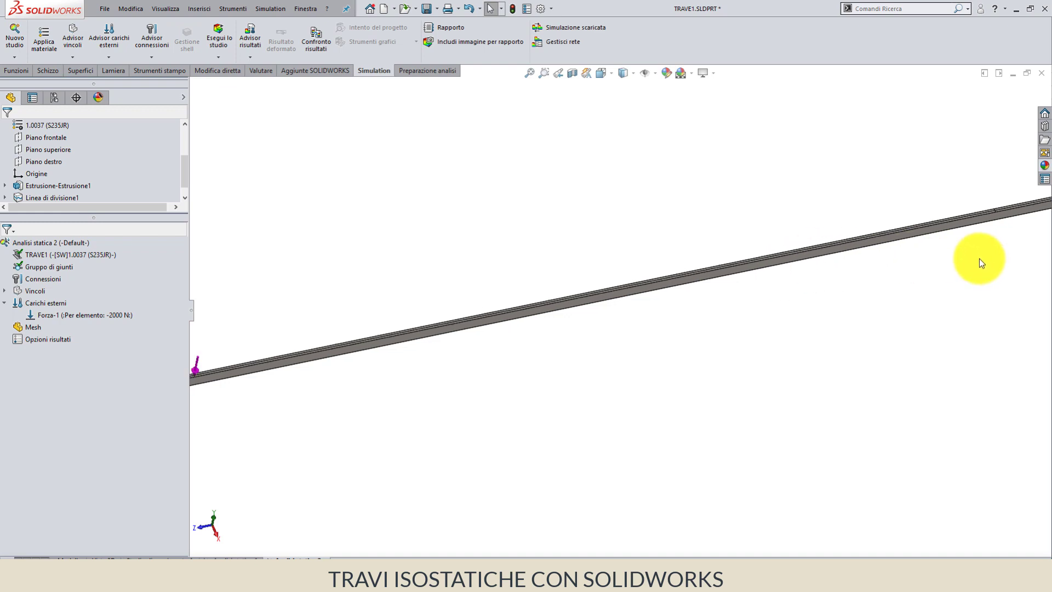
scroll(912, 254, up, 1)
scroll(928, 237, down, 2)
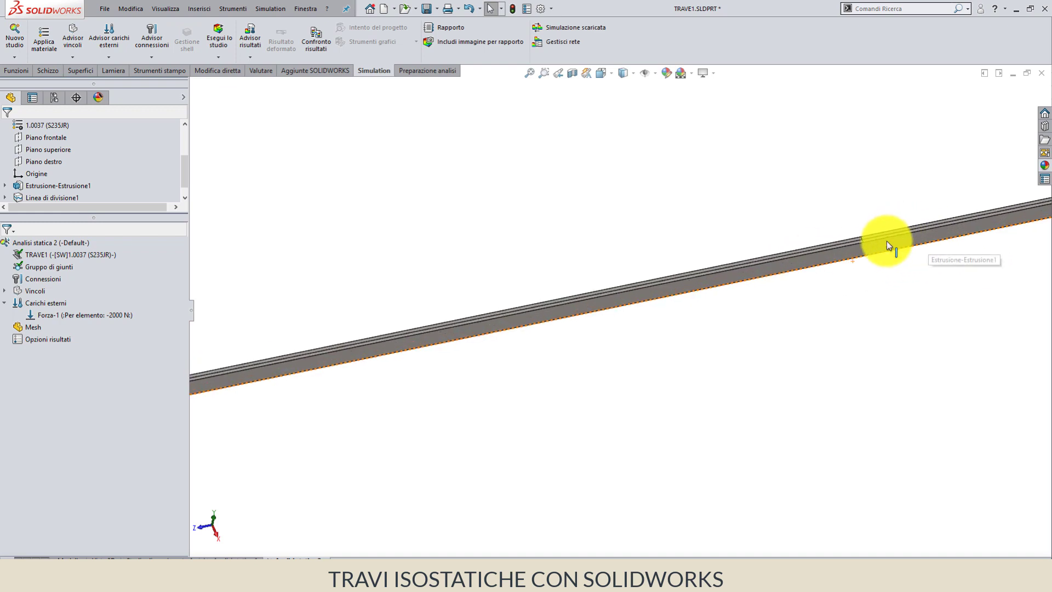
scroll(882, 242, down, 1)
scroll(866, 246, down, 1)
scroll(811, 250, down, 2)
scroll(770, 251, down, 2)
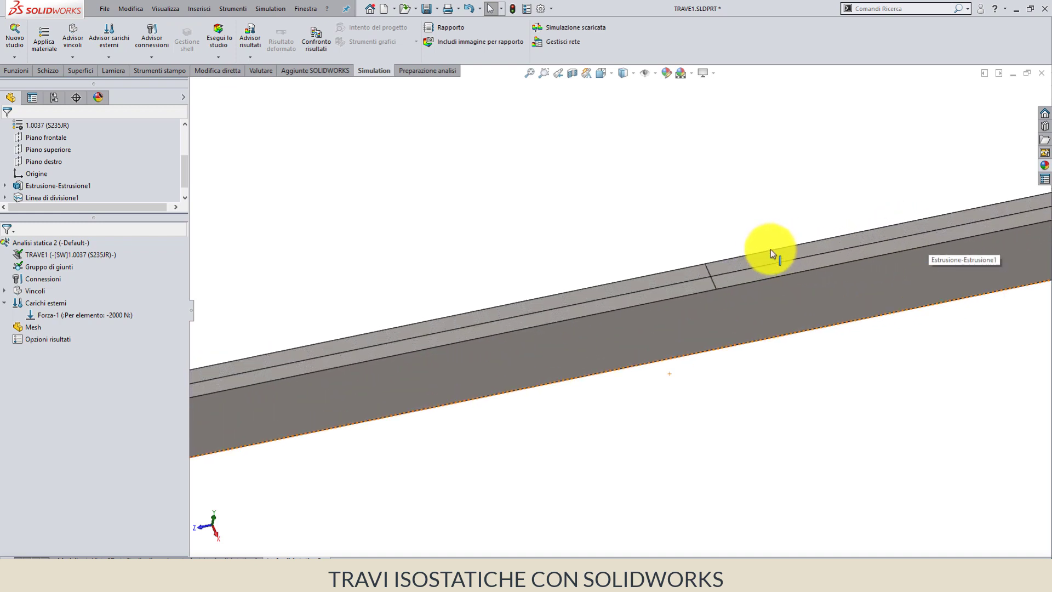
right_click(45, 303)
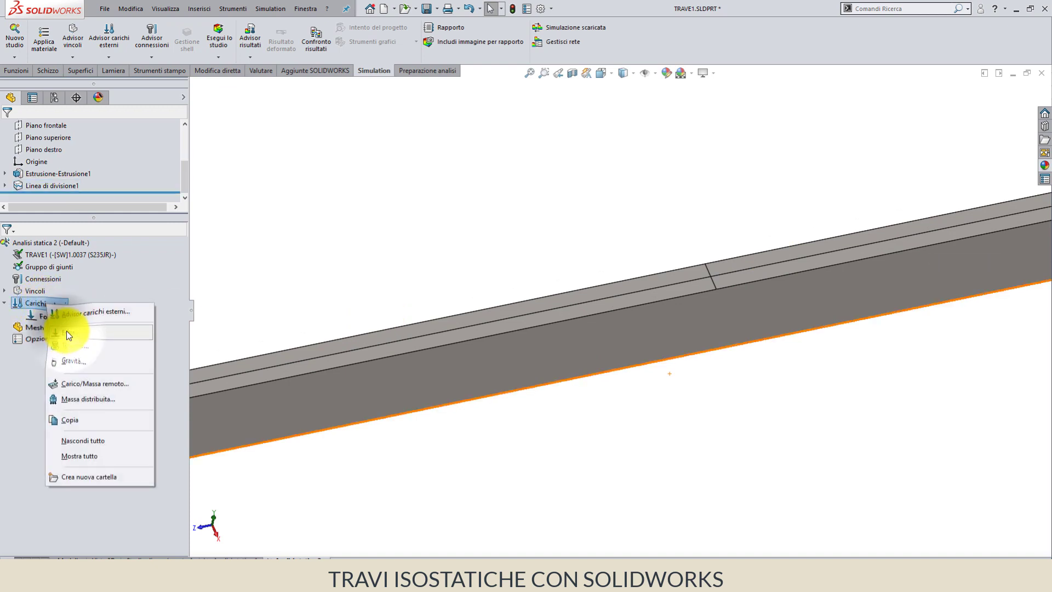
key(Escape)
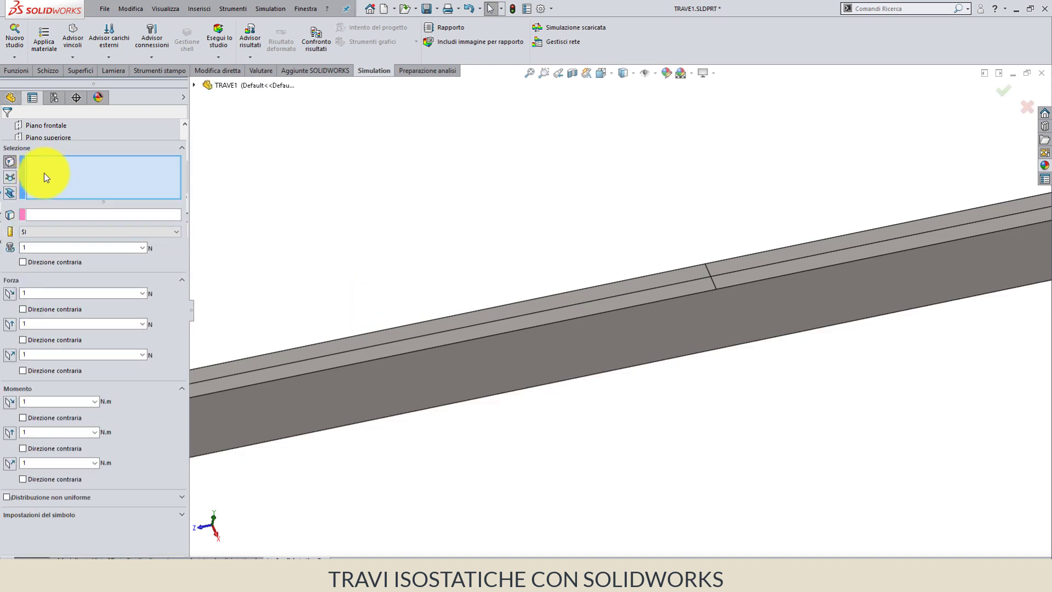
click(711, 277)
Make it a 5000 N force normal to the top face, reversed downward
click(72, 215)
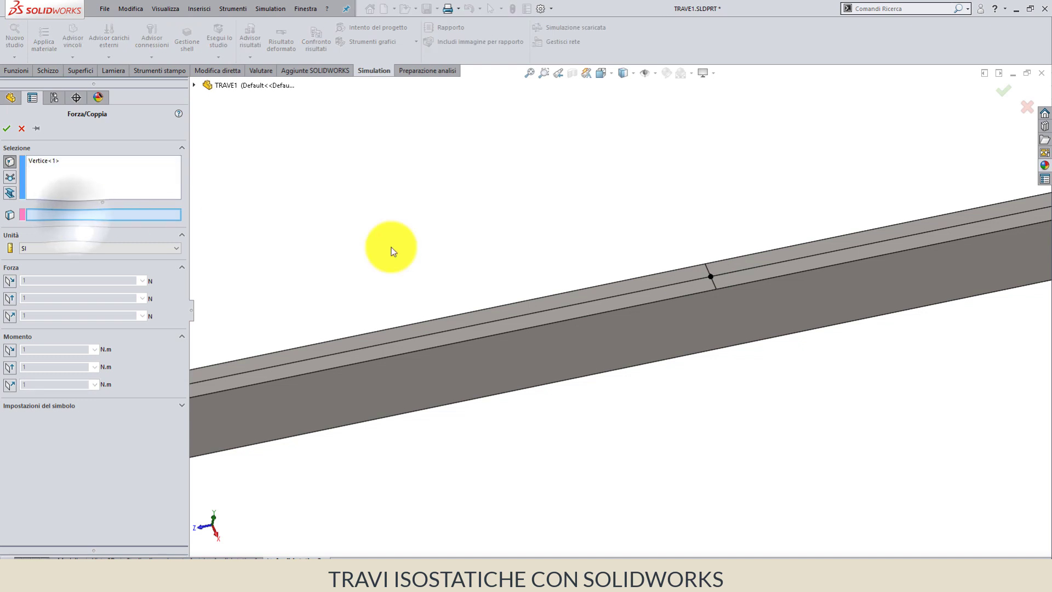
click(697, 283)
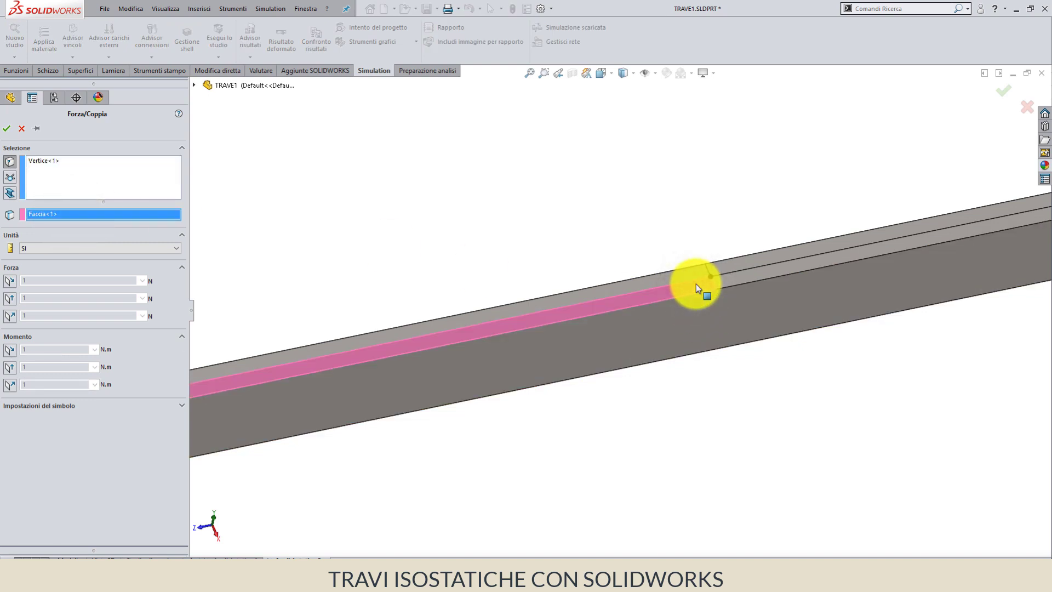
click(17, 318)
text(5000)
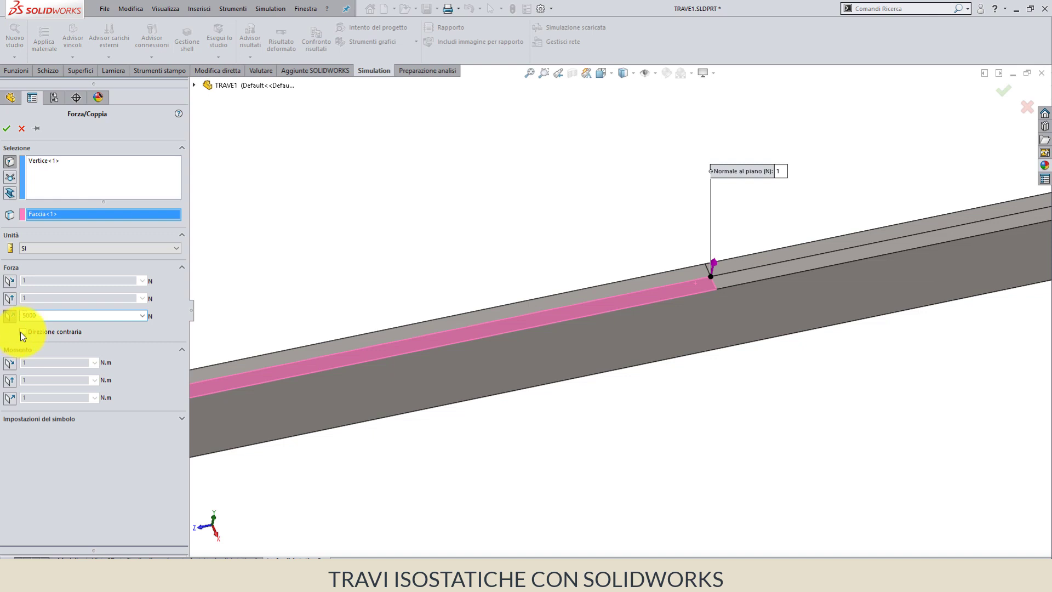
click(23, 332)
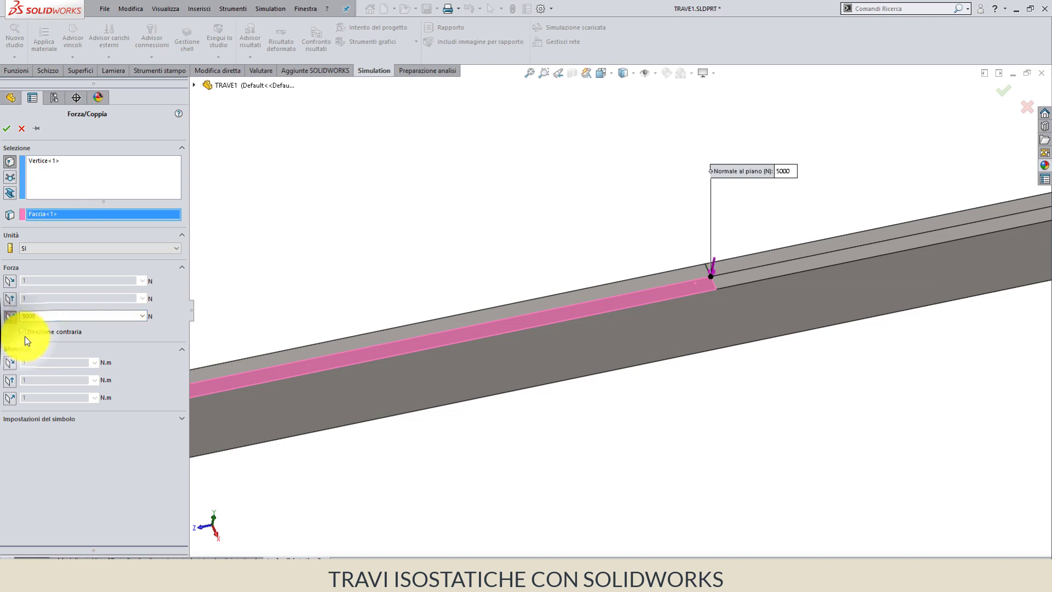
click(7, 130)
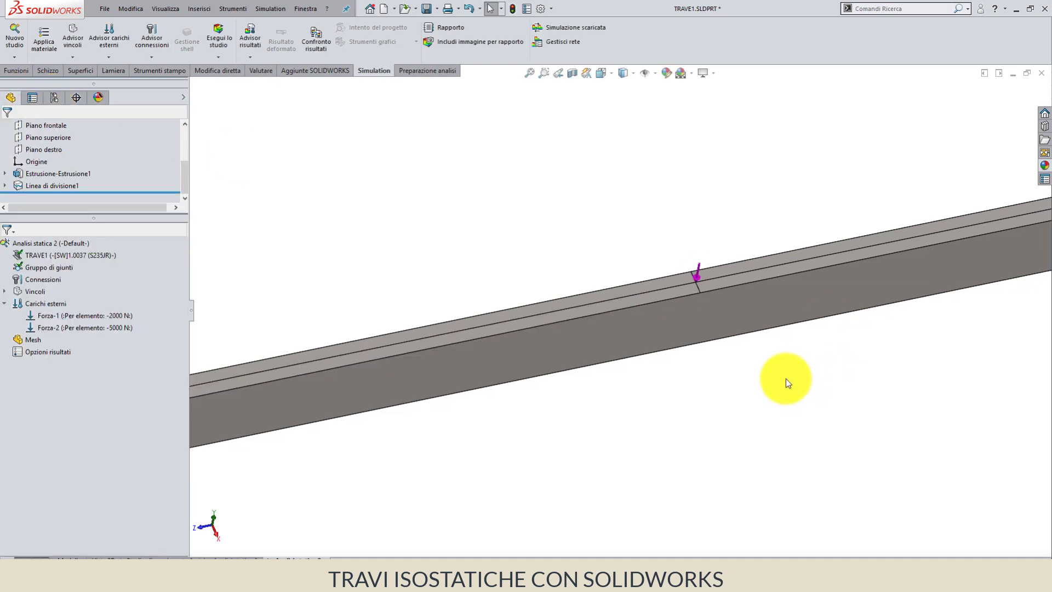
scroll(786, 379, up, 3)
Start a third force load on the next split-line vertex of the beam
scroll(801, 356, up, 2)
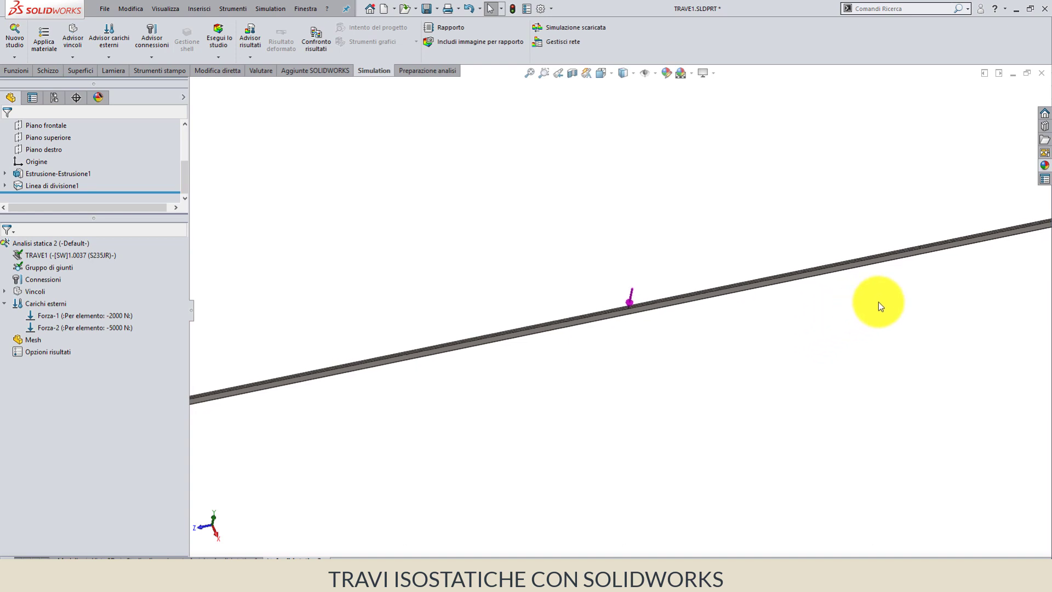
scroll(901, 244, down, 2)
scroll(818, 251, down, 2)
scroll(769, 255, down, 2)
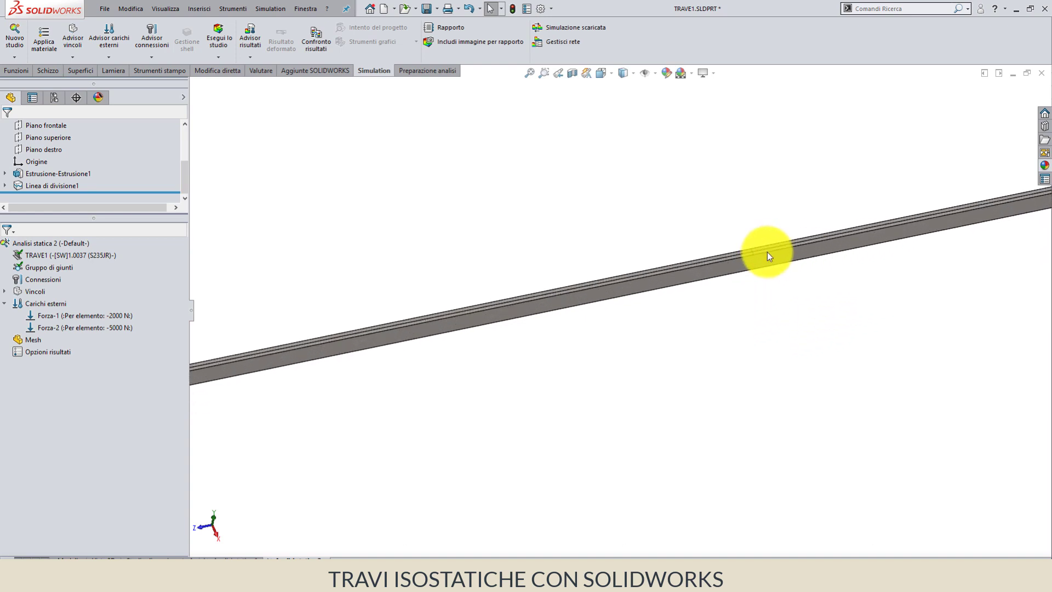
scroll(703, 265, down, 2)
scroll(702, 265, down, 2)
scroll(702, 265, down, 2)
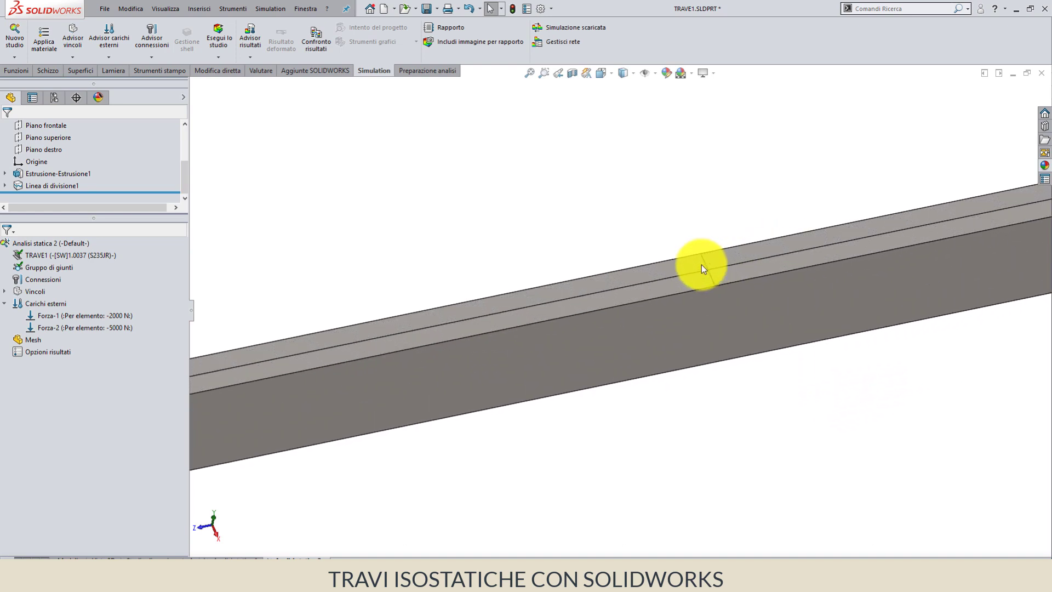
right_click(54, 303)
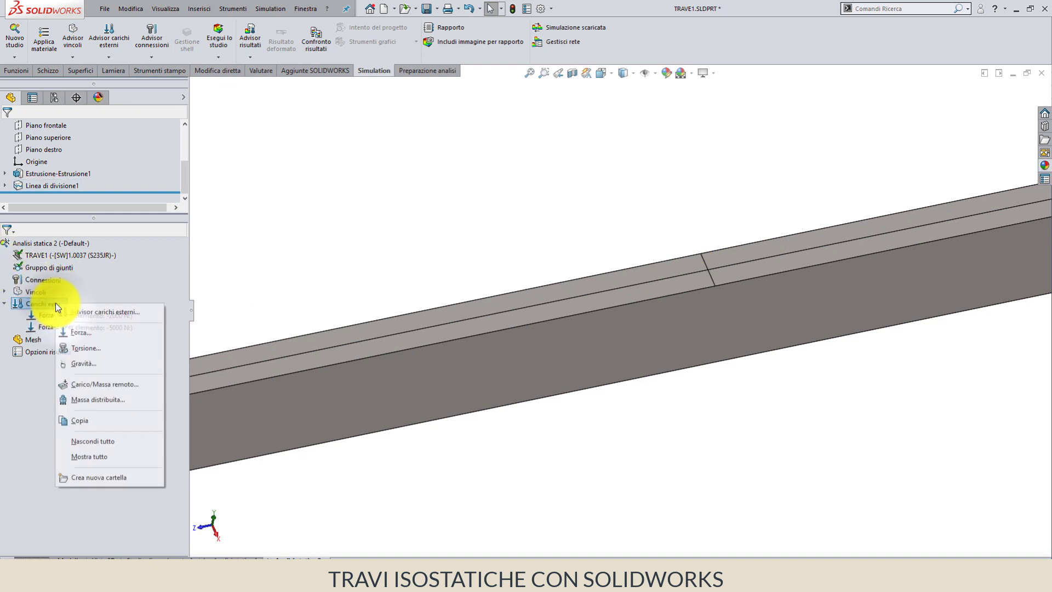
click(252, 333)
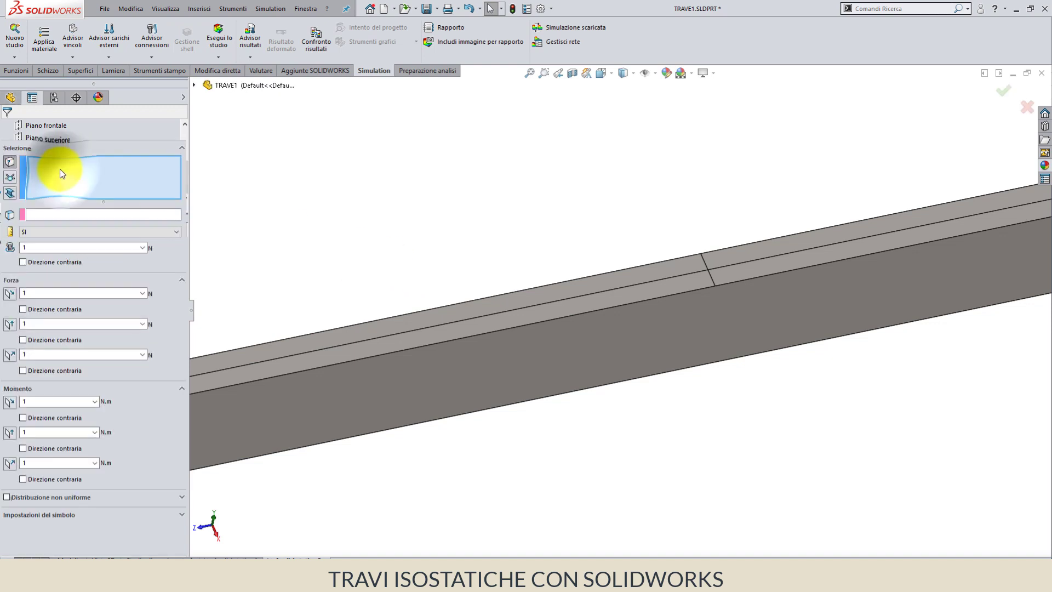
click(709, 271)
Make it a 1500 N force normal to the top face, reversed downward
click(10, 316)
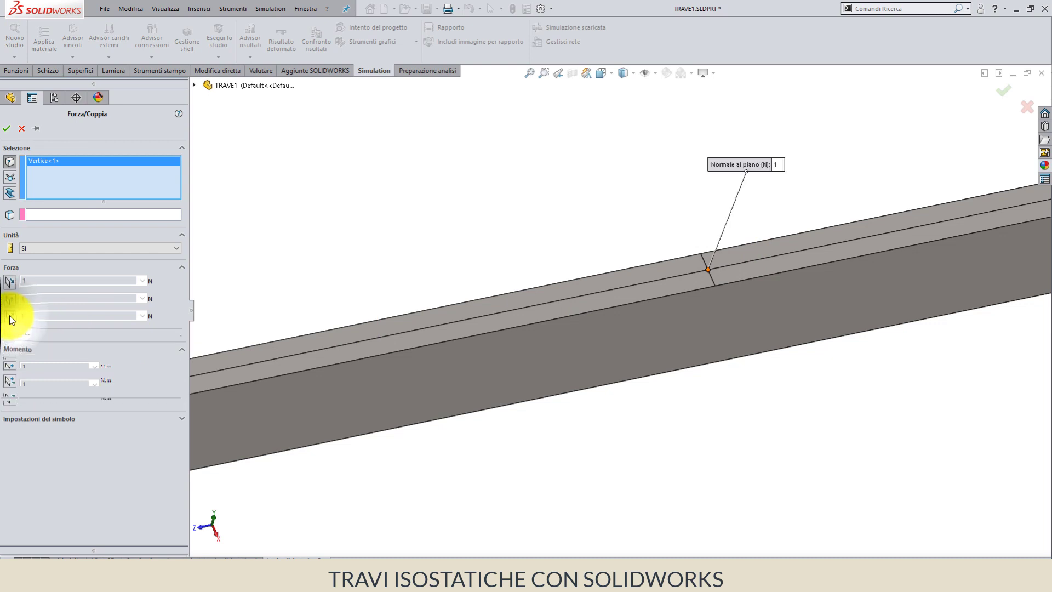
click(53, 212)
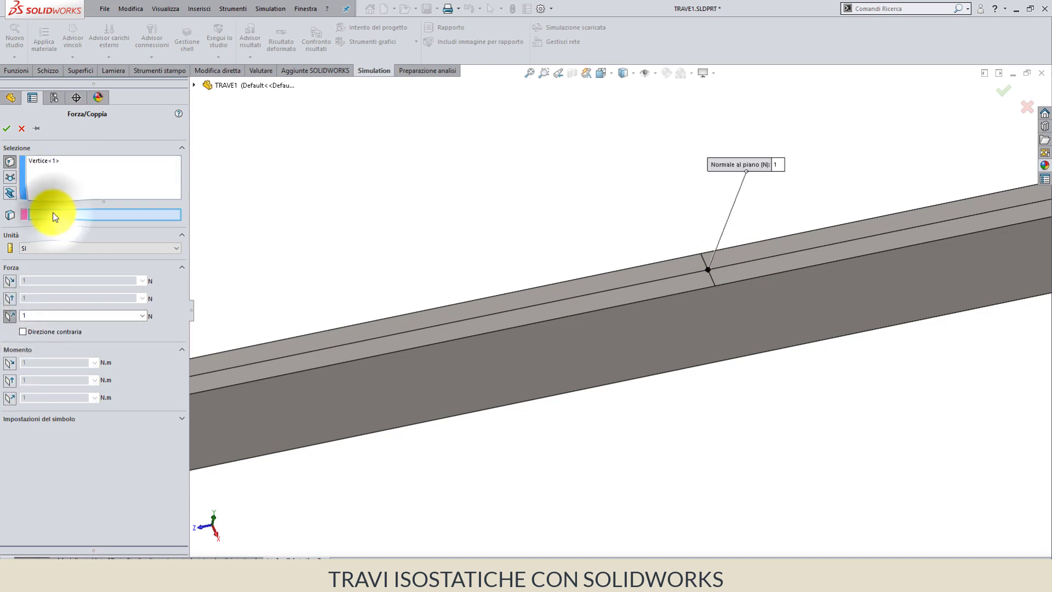
click(689, 281)
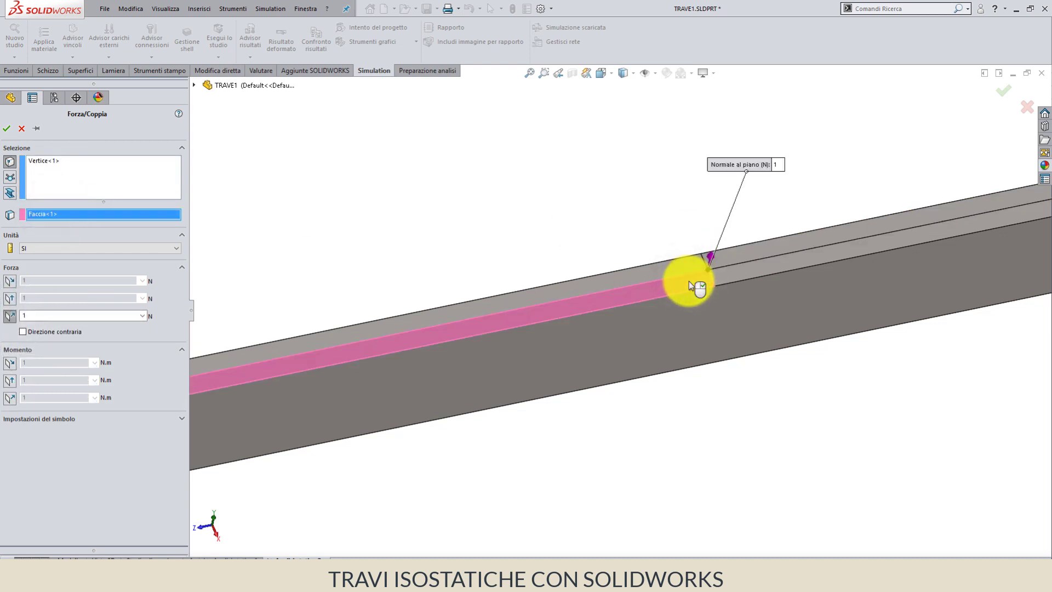
click(23, 332)
text(500)
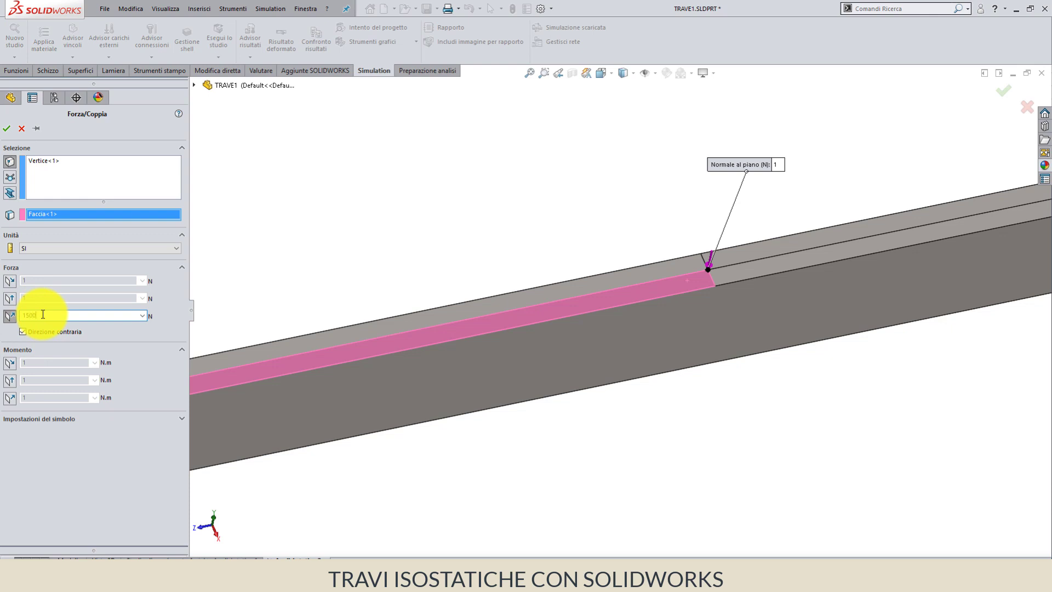
click(7, 129)
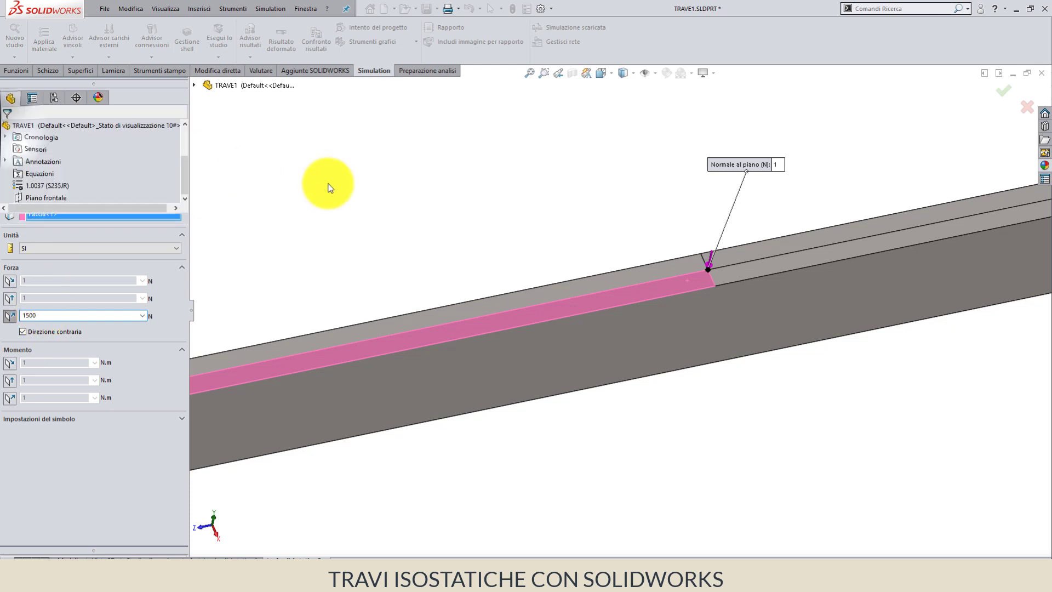
scroll(489, 260, up, 2)
Verify the placement of the 2000 N, 5000 N and 1500 N loads, then collapse External Loads
scroll(486, 267, up, 2)
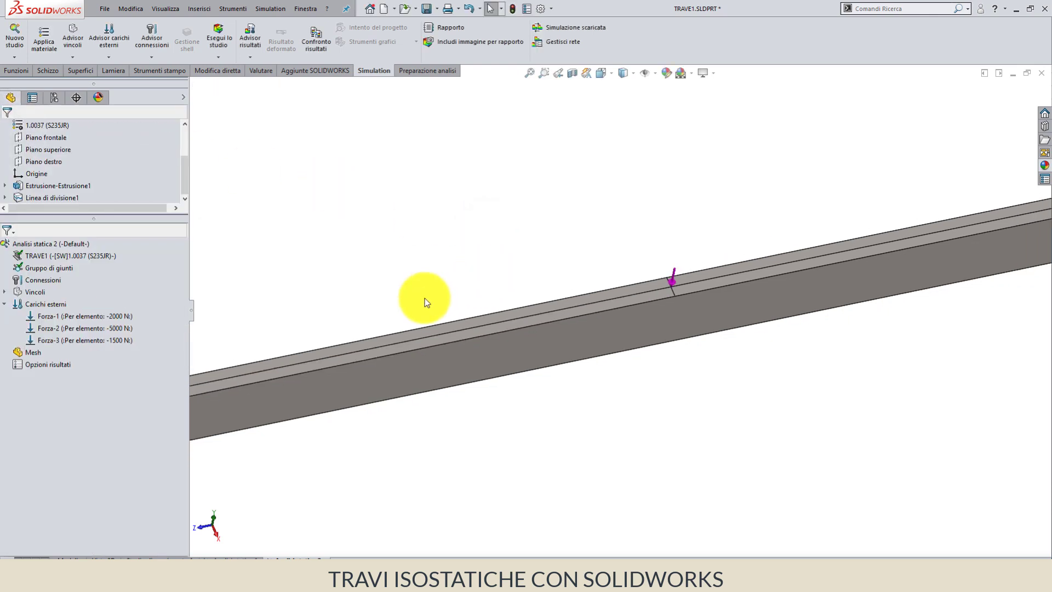
scroll(426, 299, up, 2)
scroll(409, 311, up, 2)
scroll(408, 320, up, 2)
scroll(404, 322, up, 2)
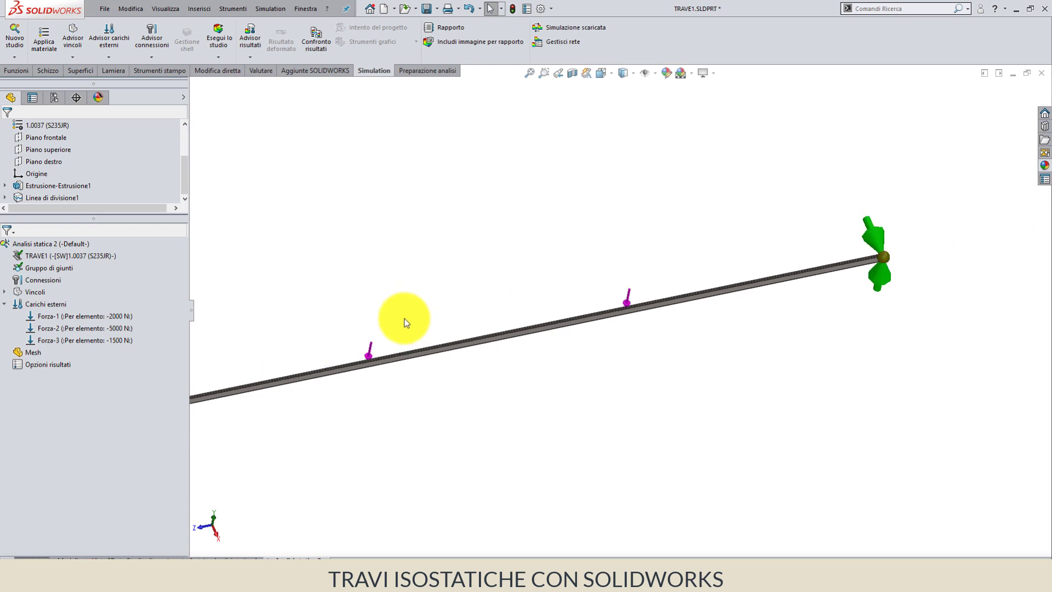
scroll(404, 324, up, 1)
scroll(409, 324, up, 1)
mouse_move(82, 315)
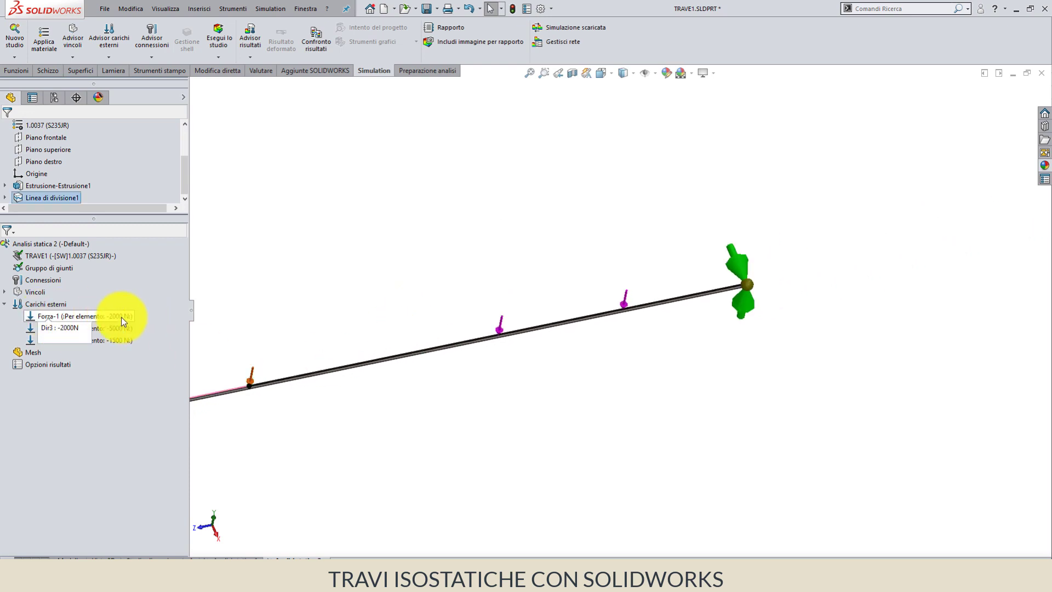
click(120, 317)
click(117, 326)
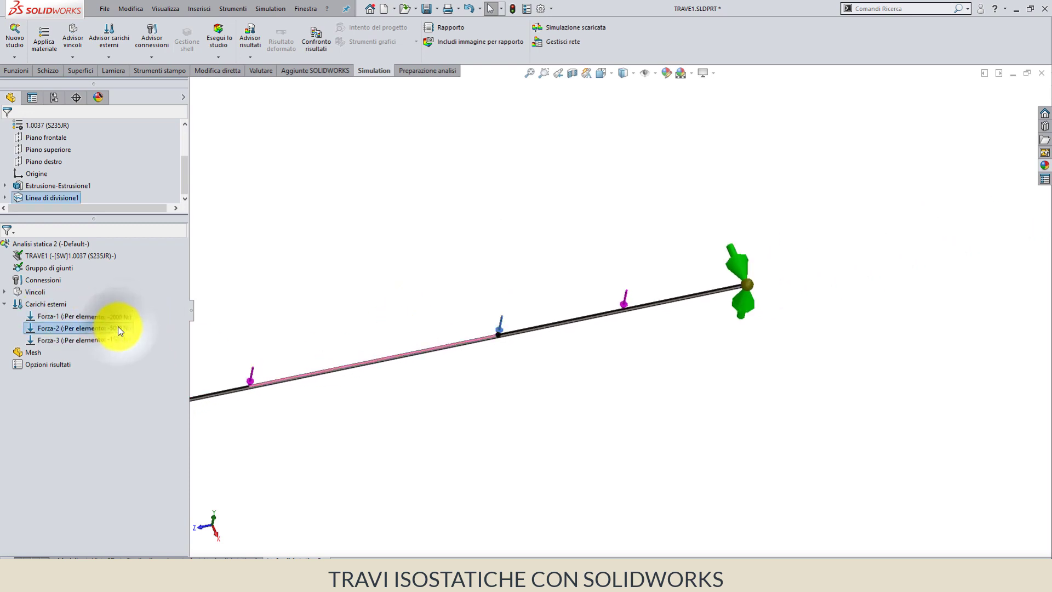
click(120, 339)
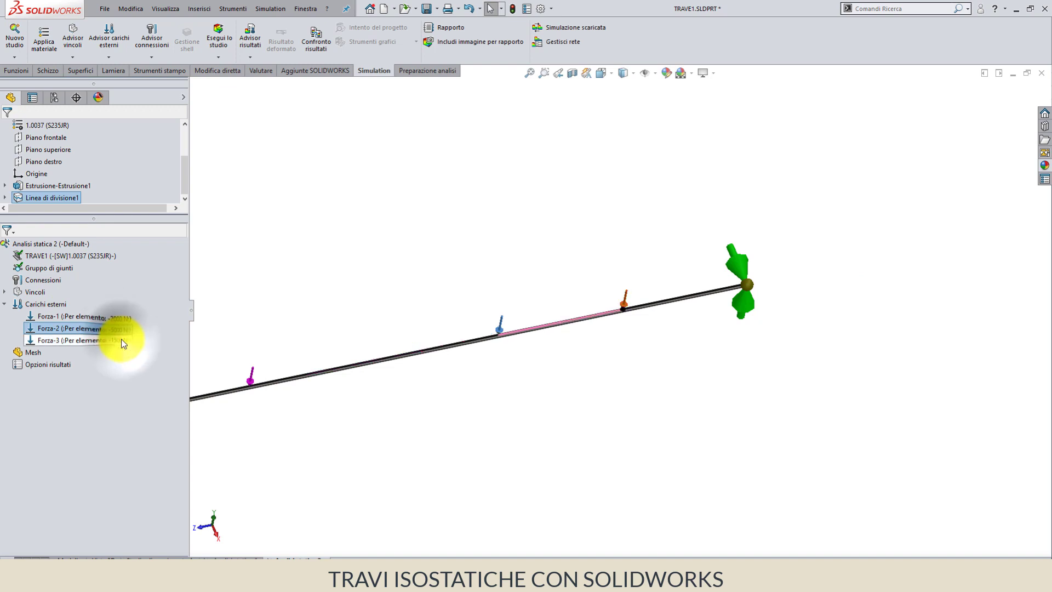
click(4, 304)
Run the static study Analisi statica 2 so it meshes and solves
click(70, 241)
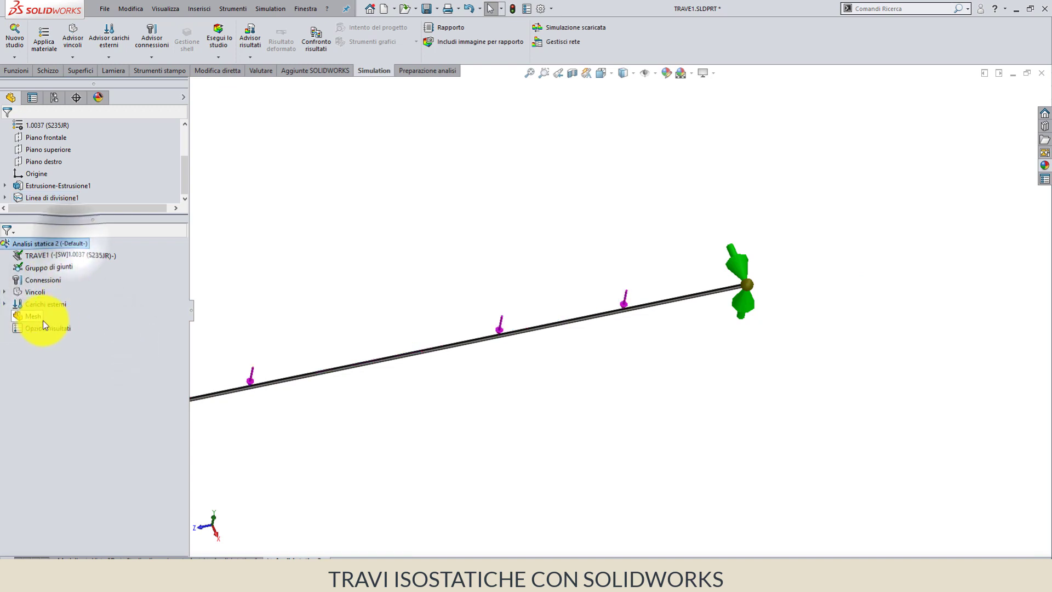
right_click(39, 318)
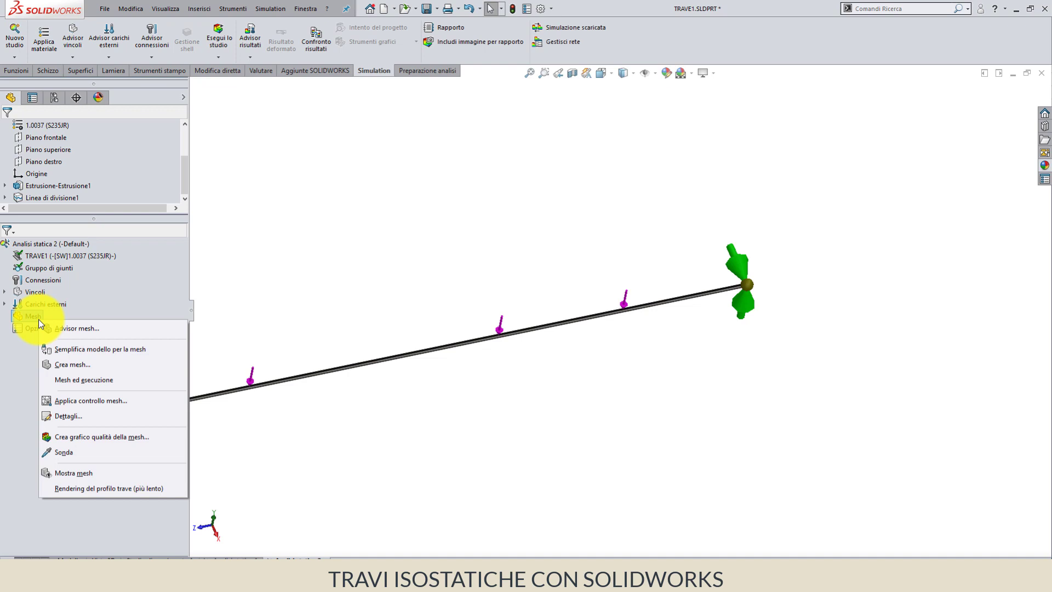
click(63, 239)
right_click(64, 241)
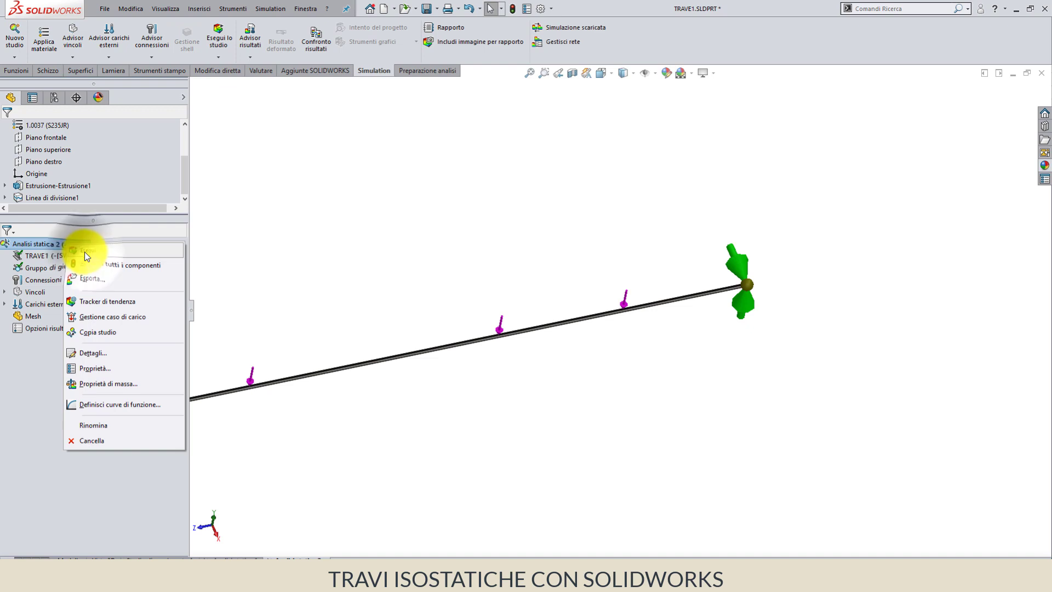
click(84, 252)
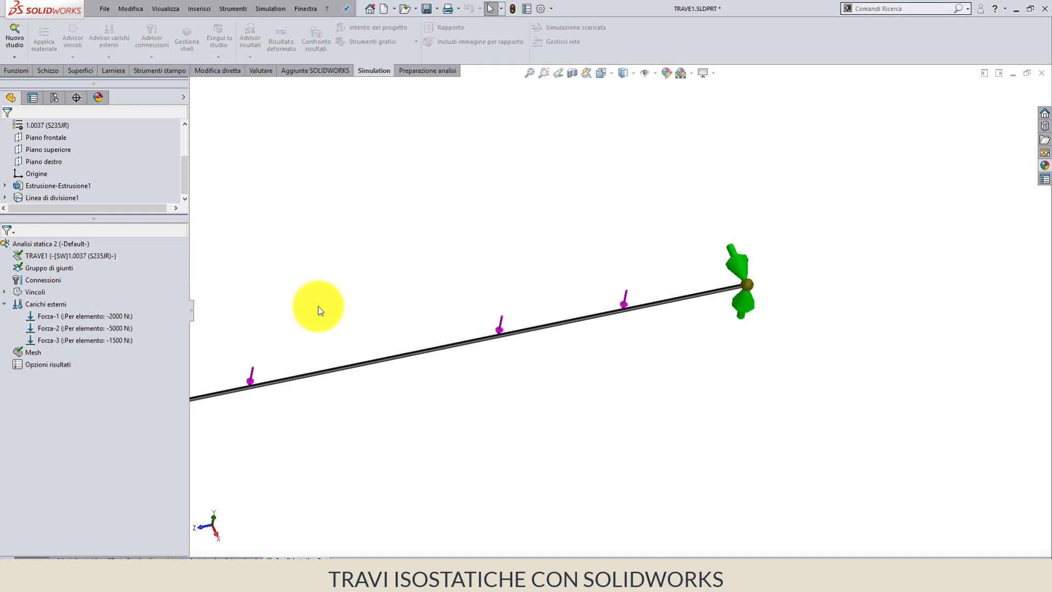
Fit and orbit the beam to view the Sollecitazione1 stress plot peaking at 5.133e+09 N/m^2
key(f)
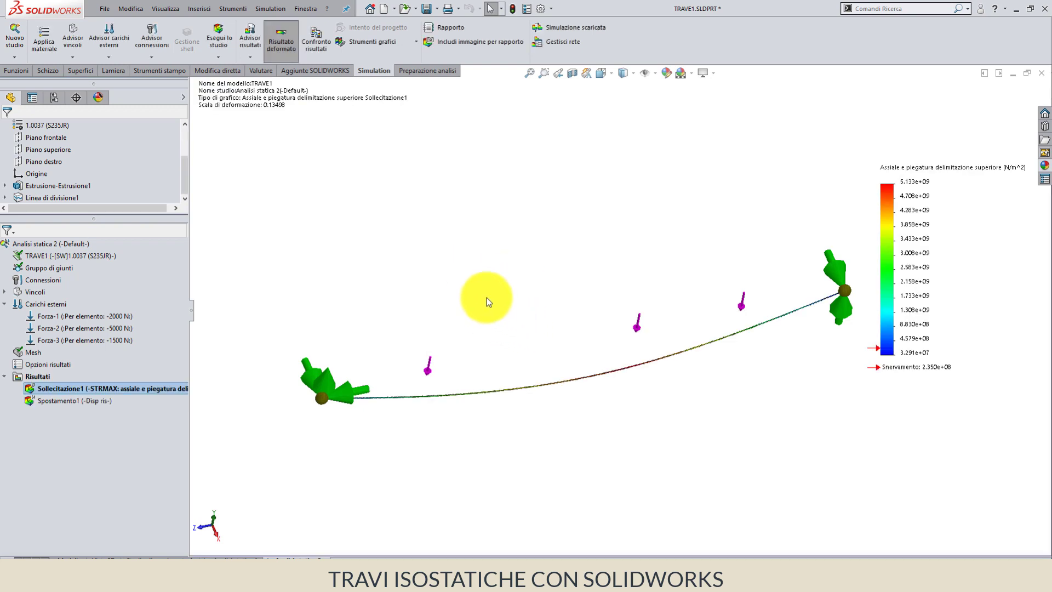
mouse_move(483, 233)
middle_down()
mouse_move(469, 223)
mouse_move(498, 207)
mouse_move(490, 189)
mouse_move(495, 270)
middle_up()
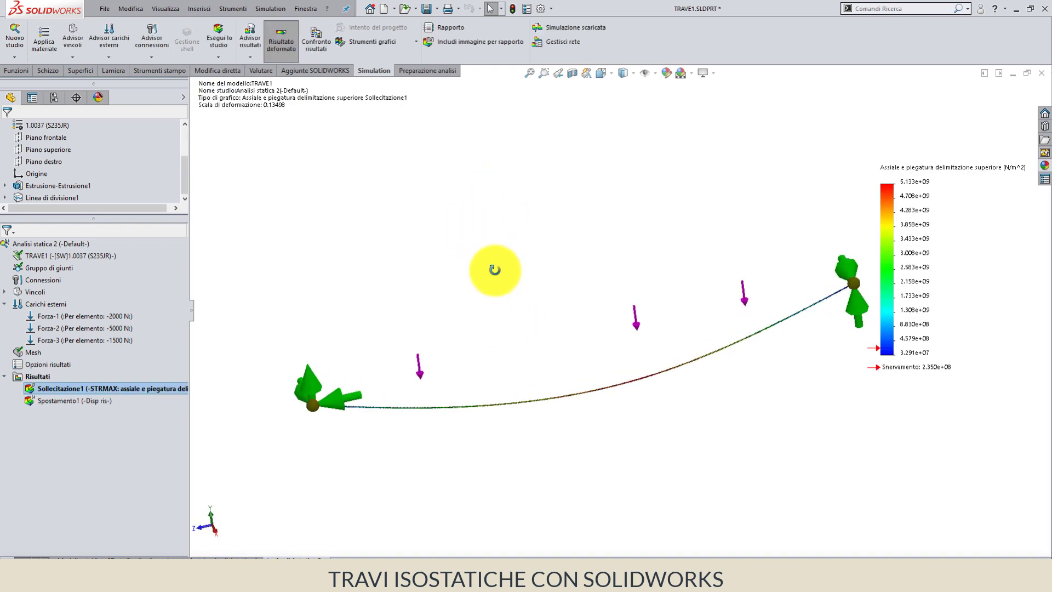
right_click(54, 365)
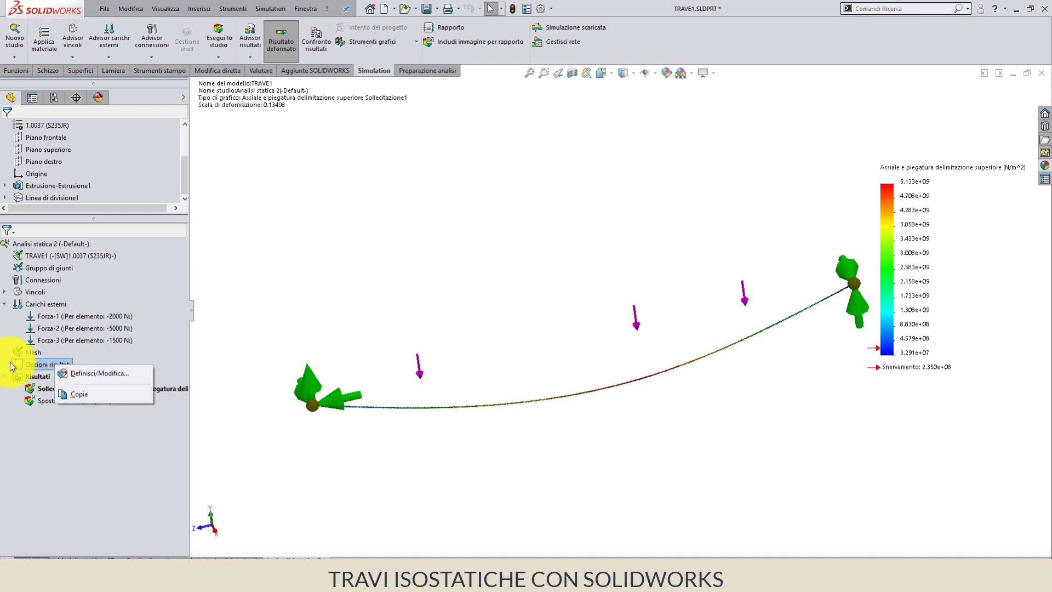
click(38, 376)
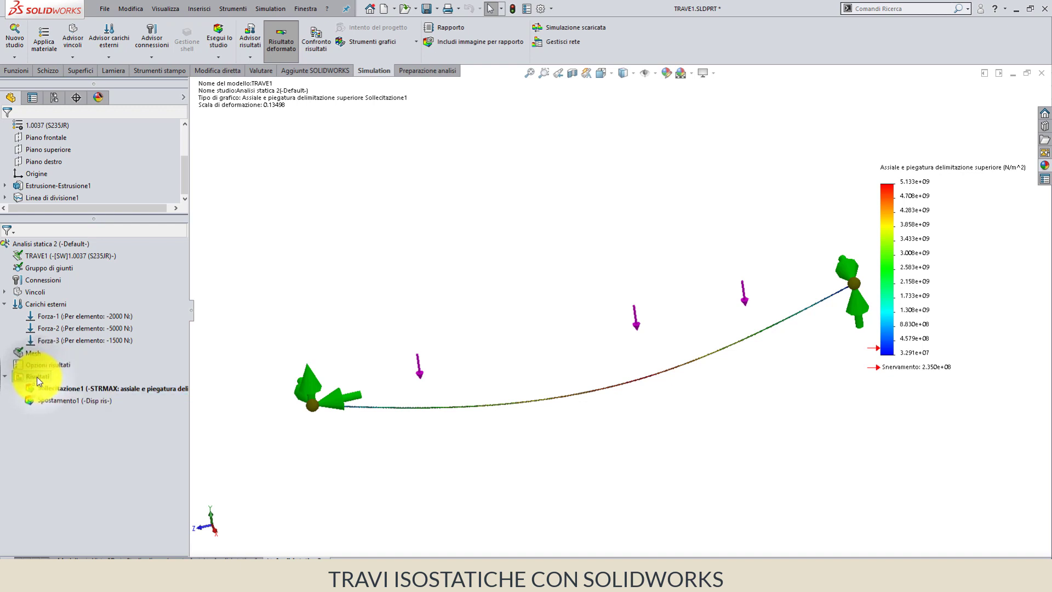
Generate the Elenco forze trave table of forces for beams 1 to 2 in SI units
right_click(37, 377)
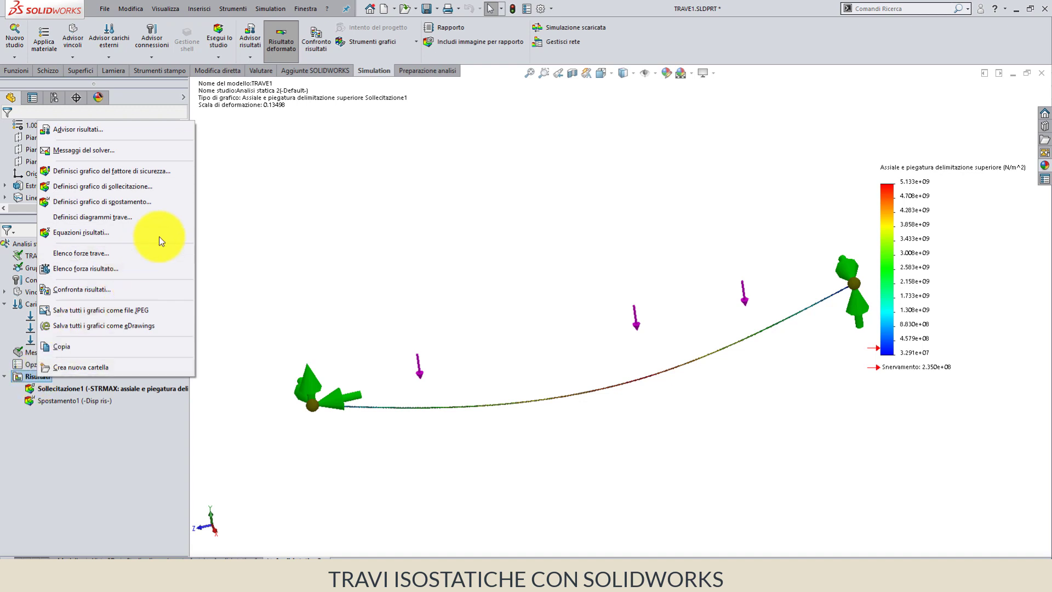
click(108, 255)
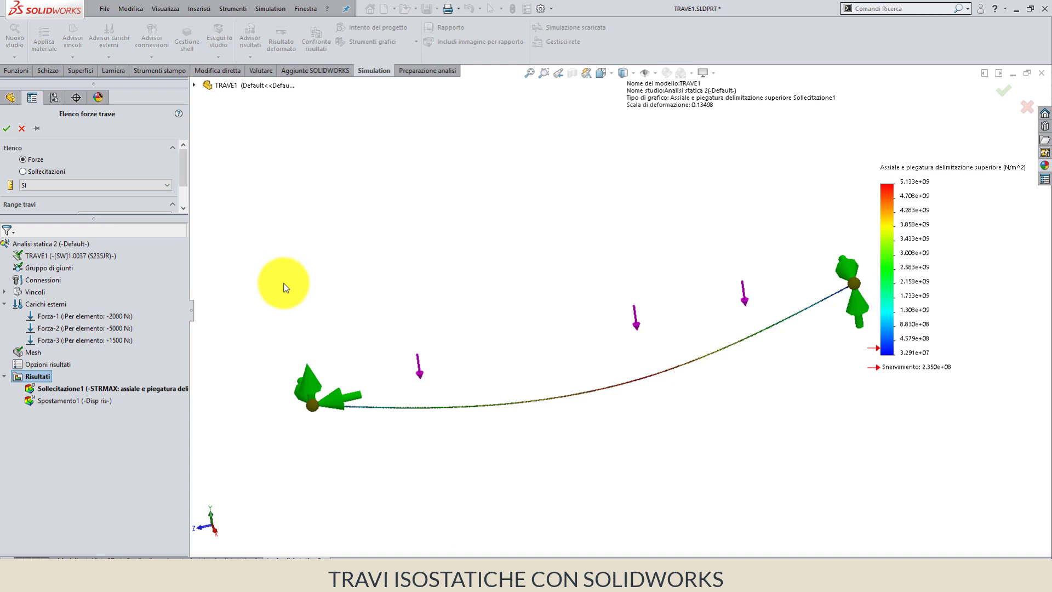
key(z)
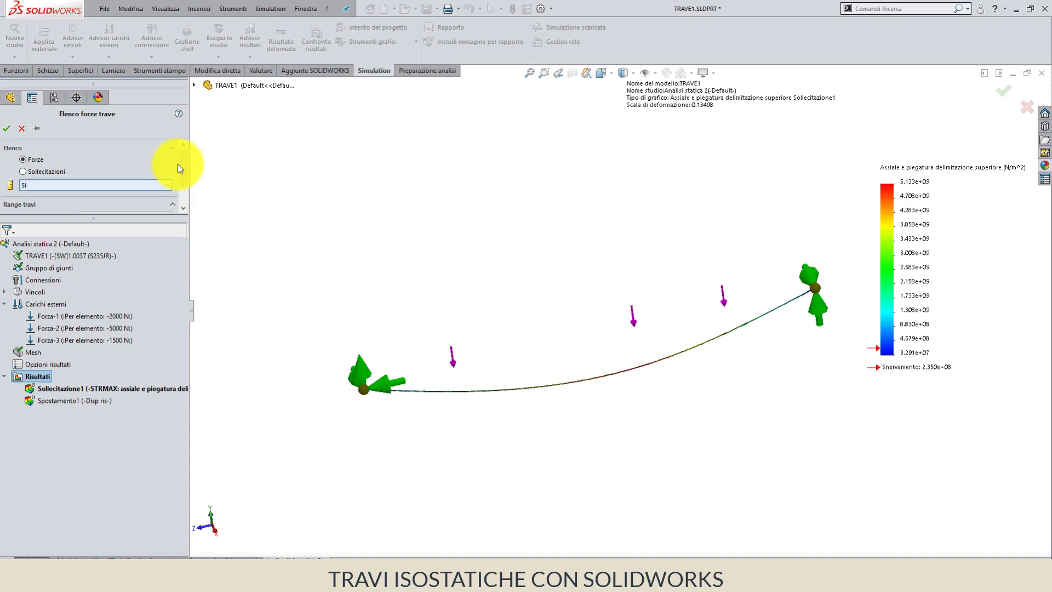
scroll(165, 189, down, 2)
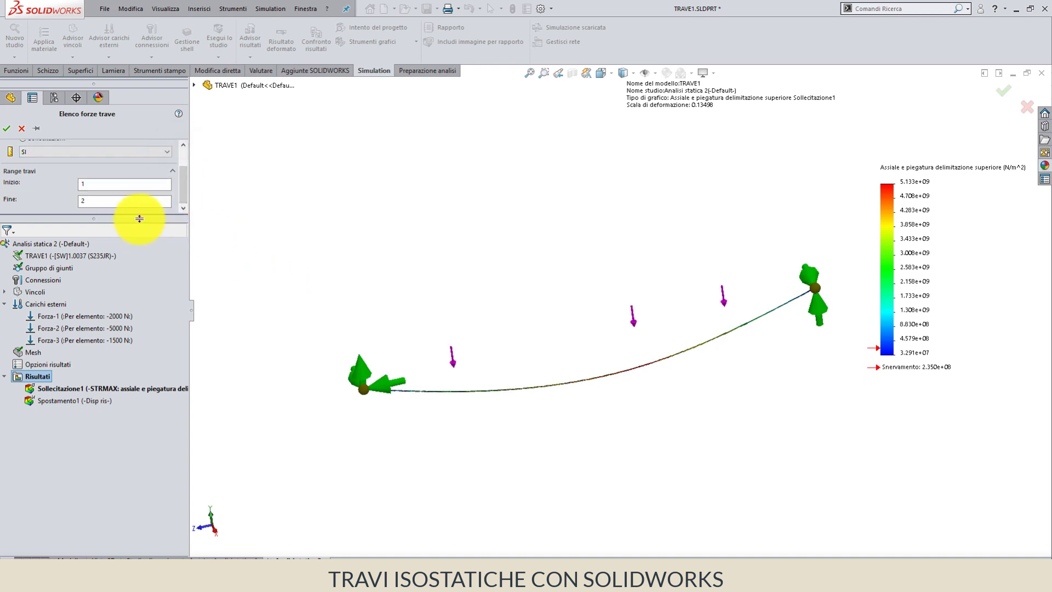
drag(137, 218, 128, 334)
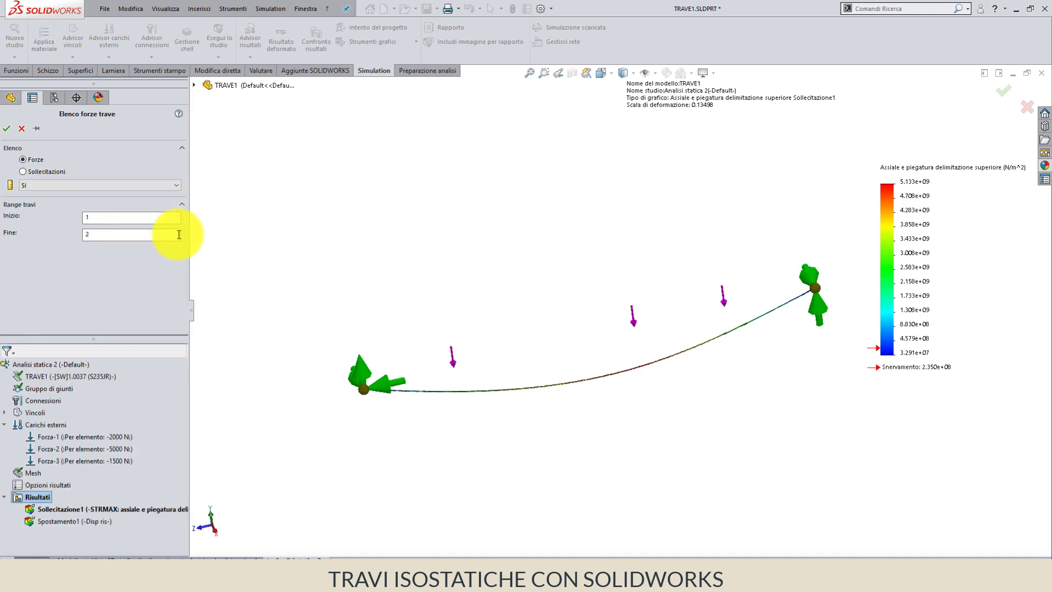
click(7, 129)
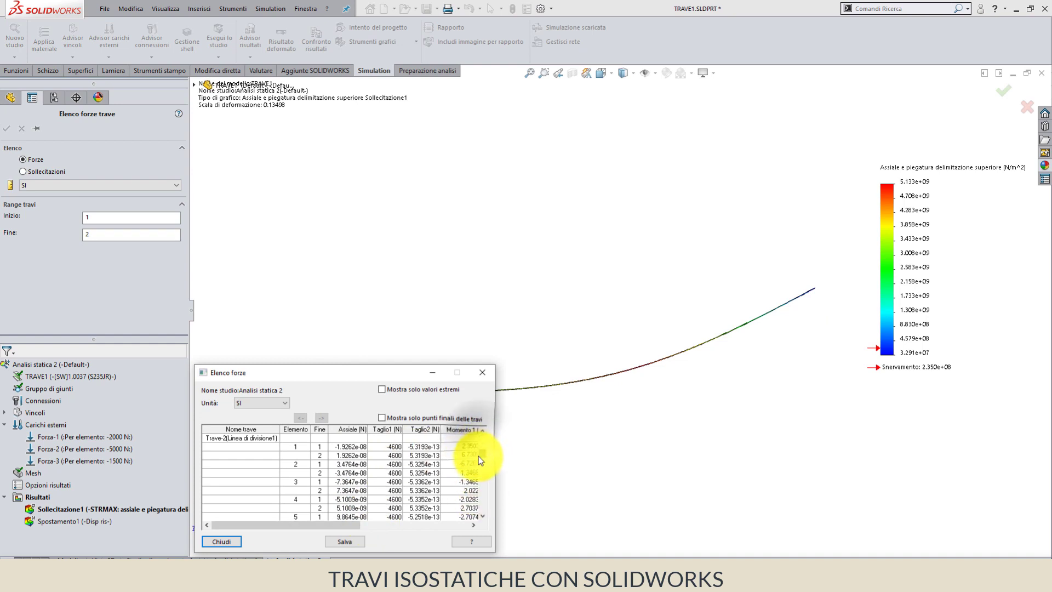
Review the force table, then show only beam end points, elements 1 and 395
drag(482, 507, 482, 506)
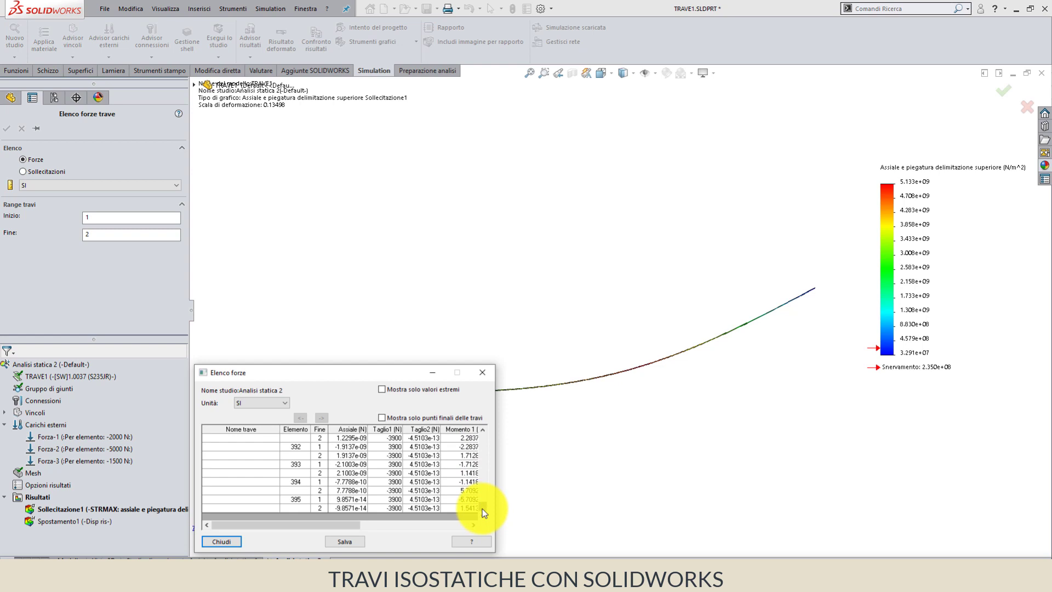
drag(483, 508, 478, 442)
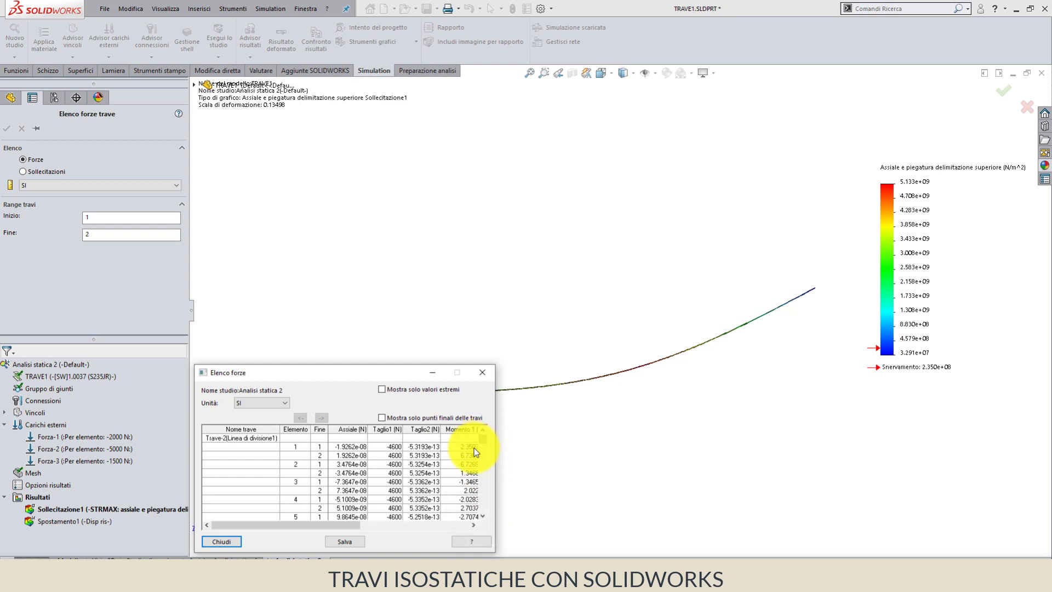
click(382, 418)
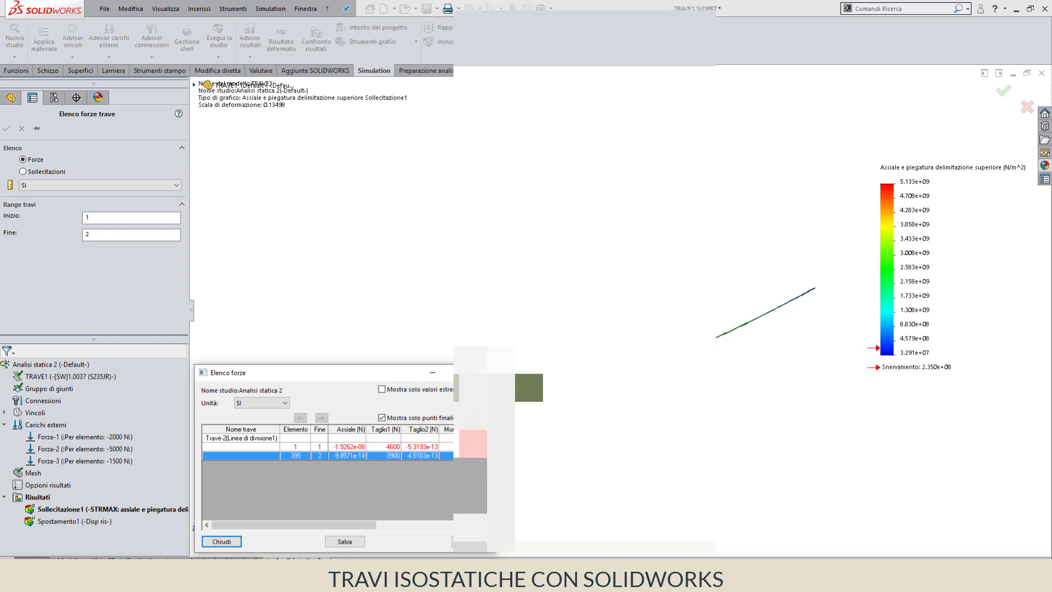
Check end shears -4600 N and -3900 N against the textbook's 4.60 kN and 3.90 kN reactions
mouse_move(165, 557)
click(189, 540)
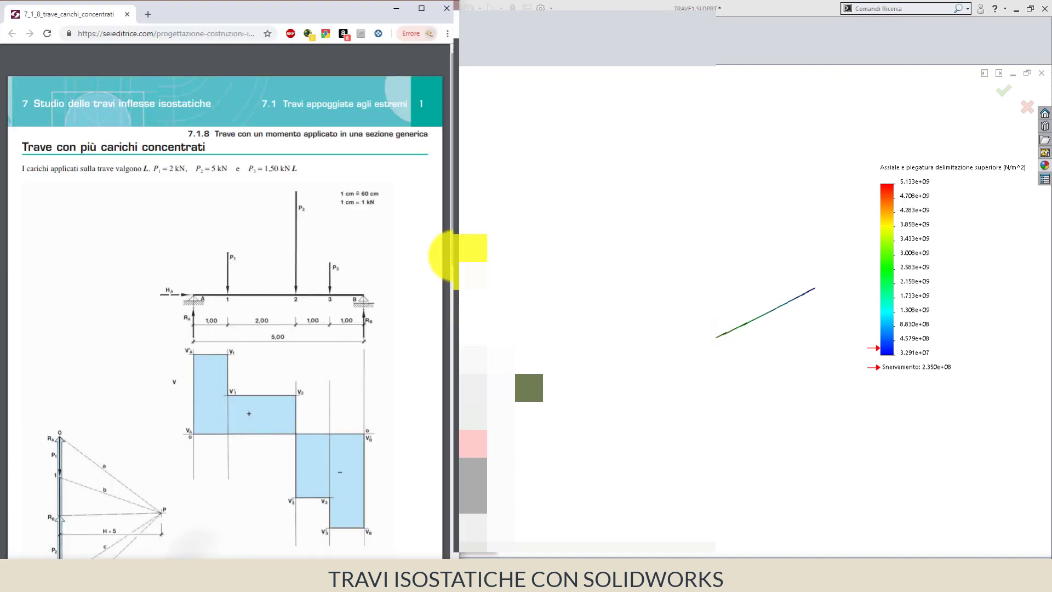
drag(451, 252, 433, 426)
scroll(432, 433, down, 2)
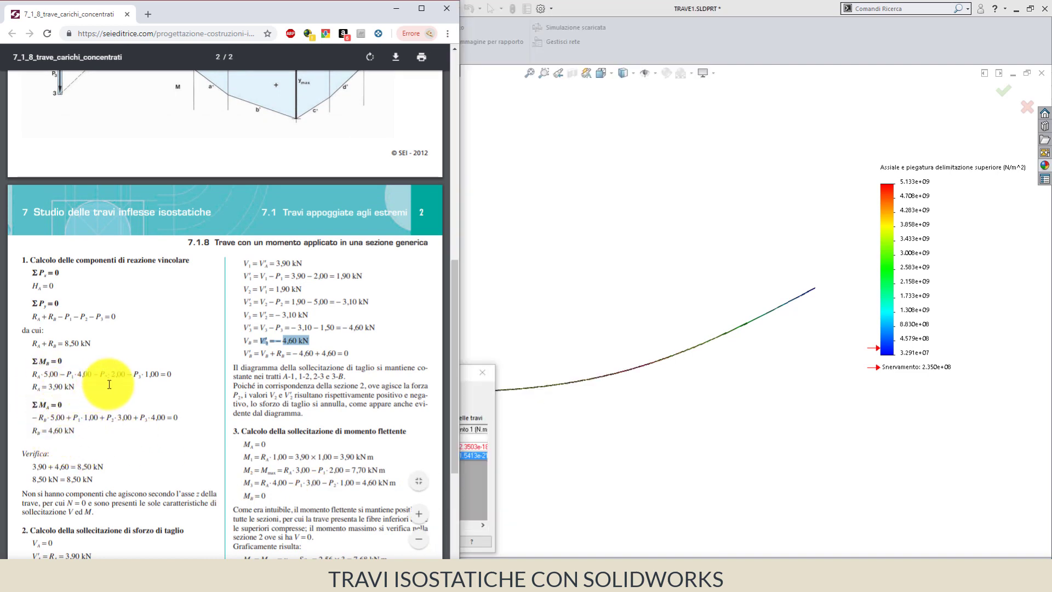
scroll(118, 367, up, 4)
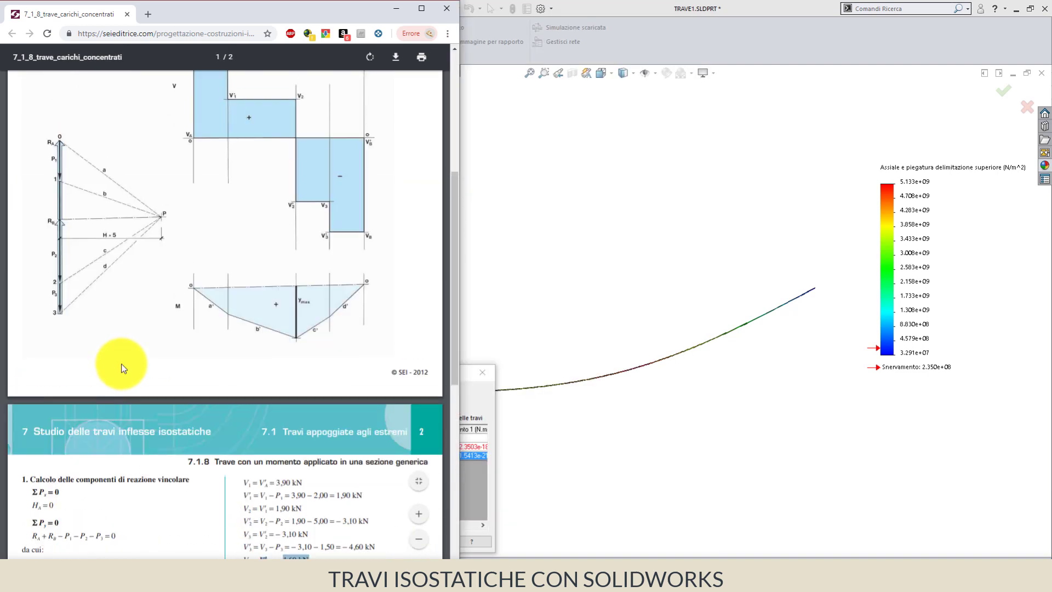
click(397, 9)
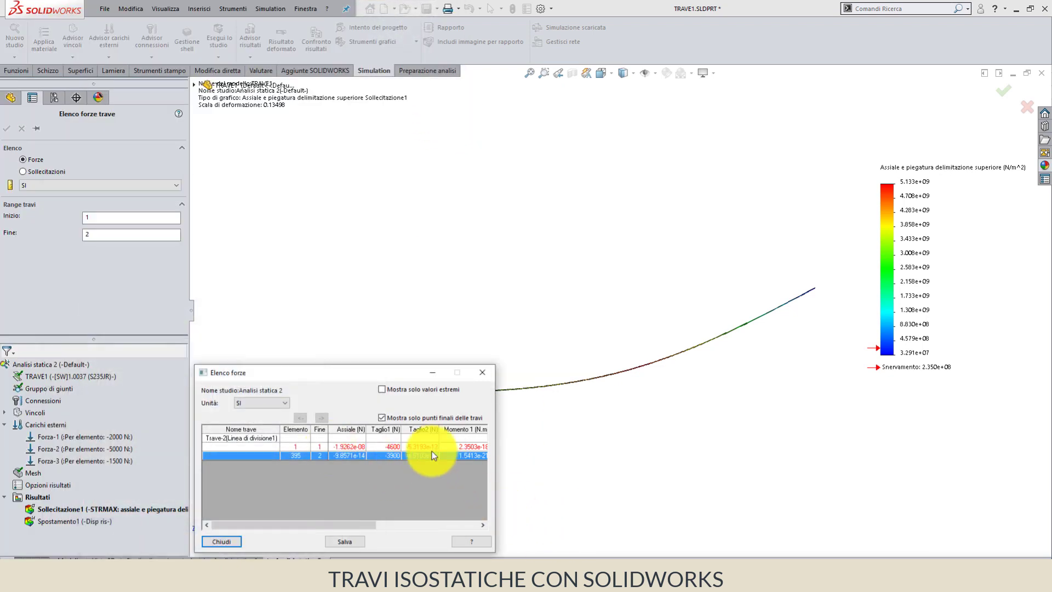
Move the force table aside and start Definisci diagrammi trave from Risultati
drag(383, 373, 587, 316)
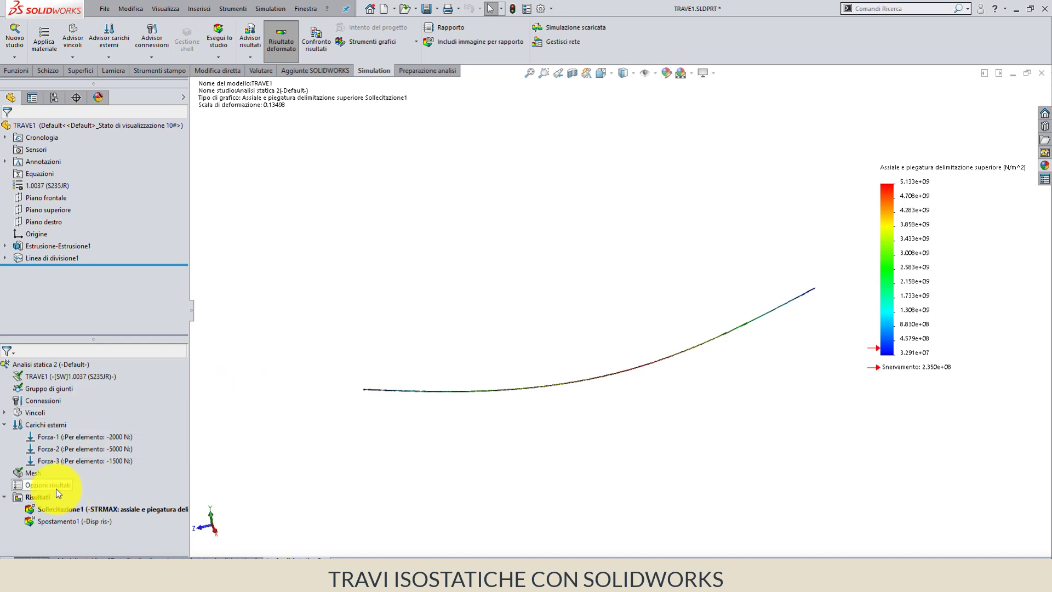
right_click(41, 498)
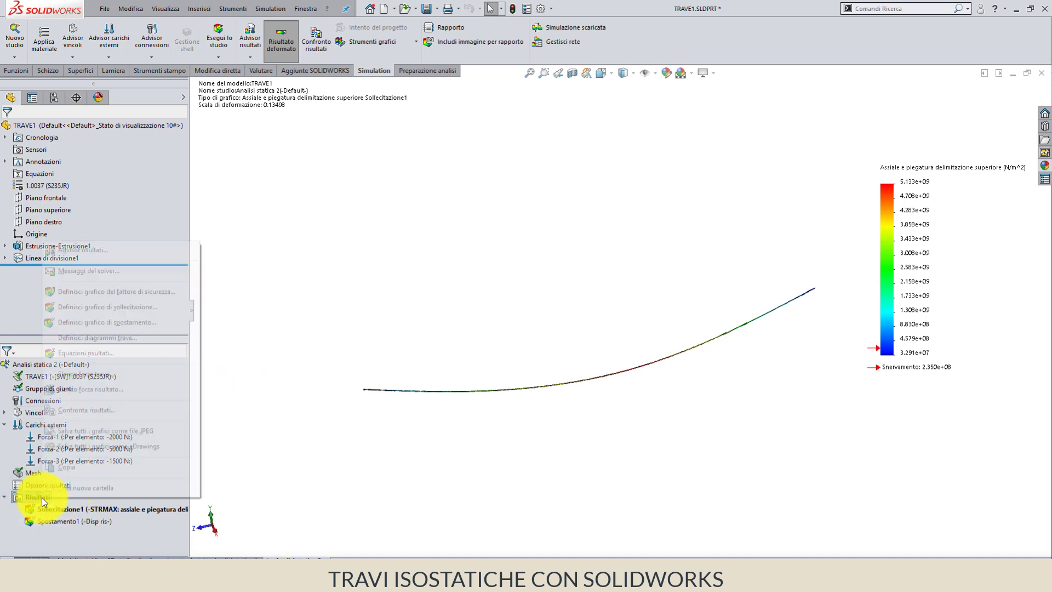
click(110, 336)
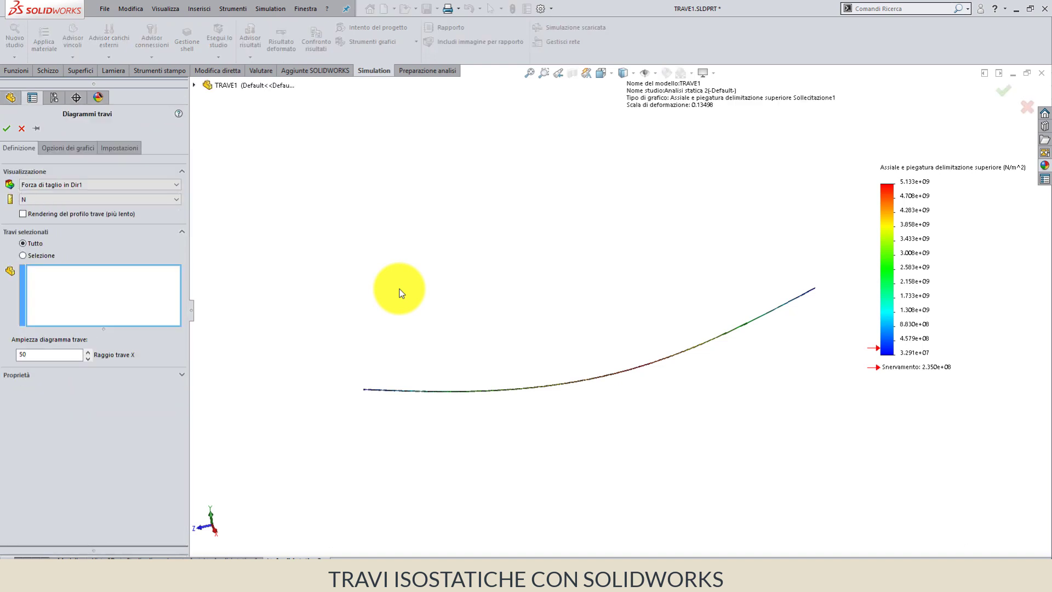
Plot Dir1 shear force in N with beam diagram amplitude 100
click(104, 186)
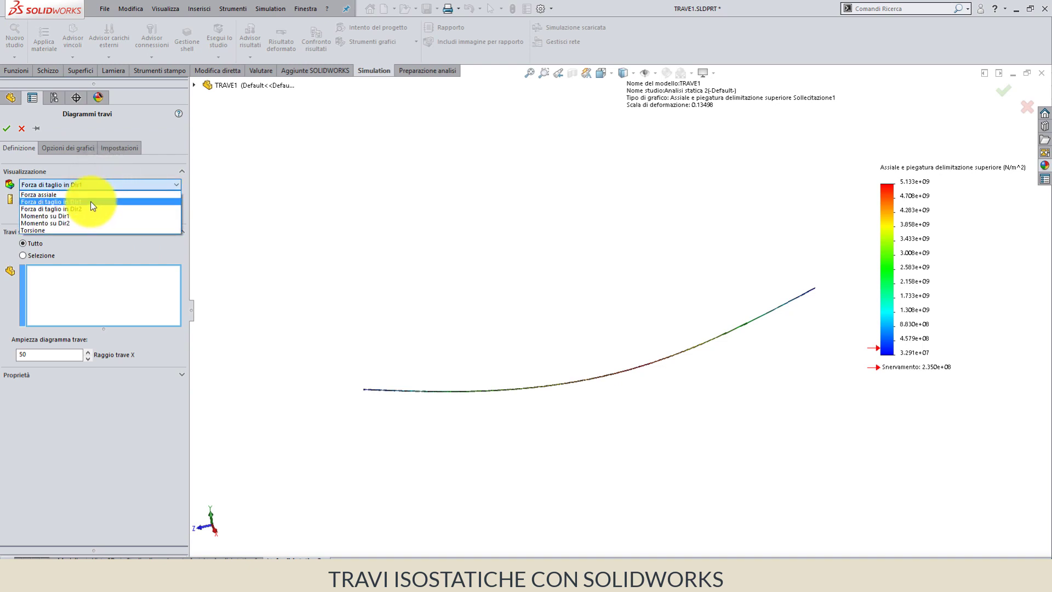
click(90, 202)
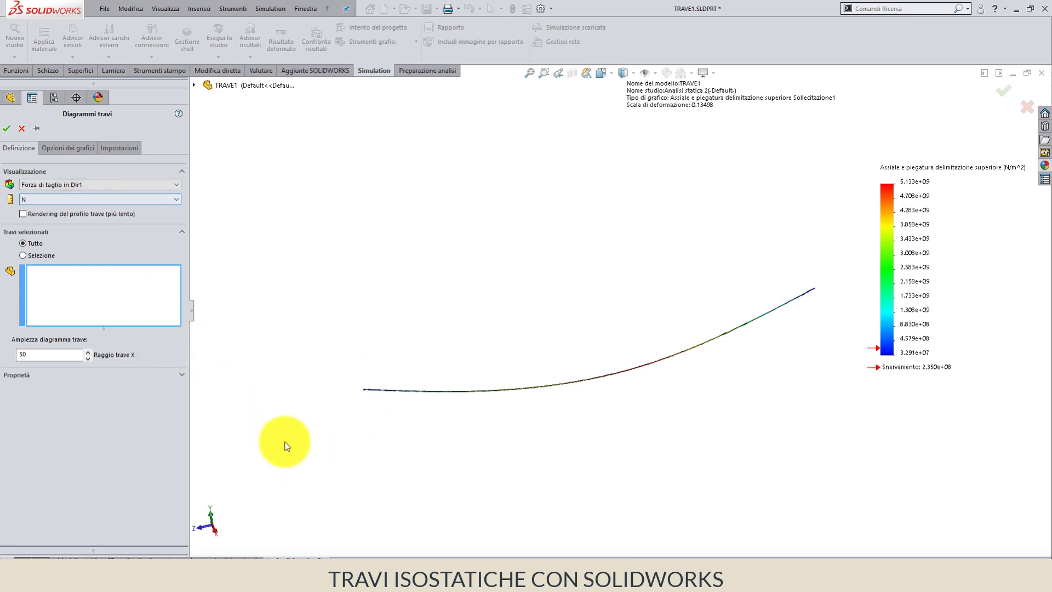
click(74, 287)
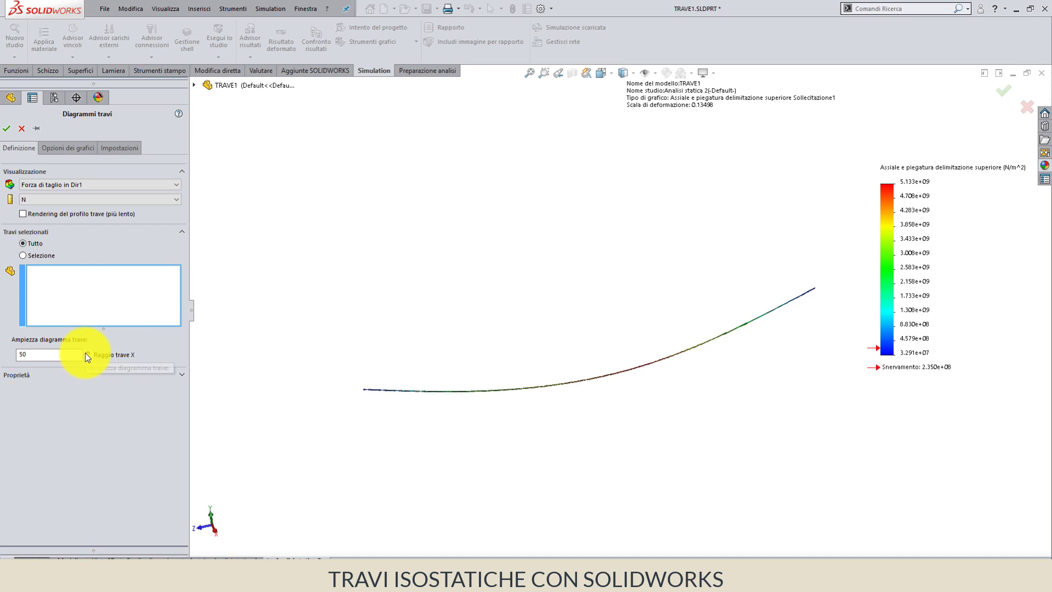
drag(80, 354, 2, 354)
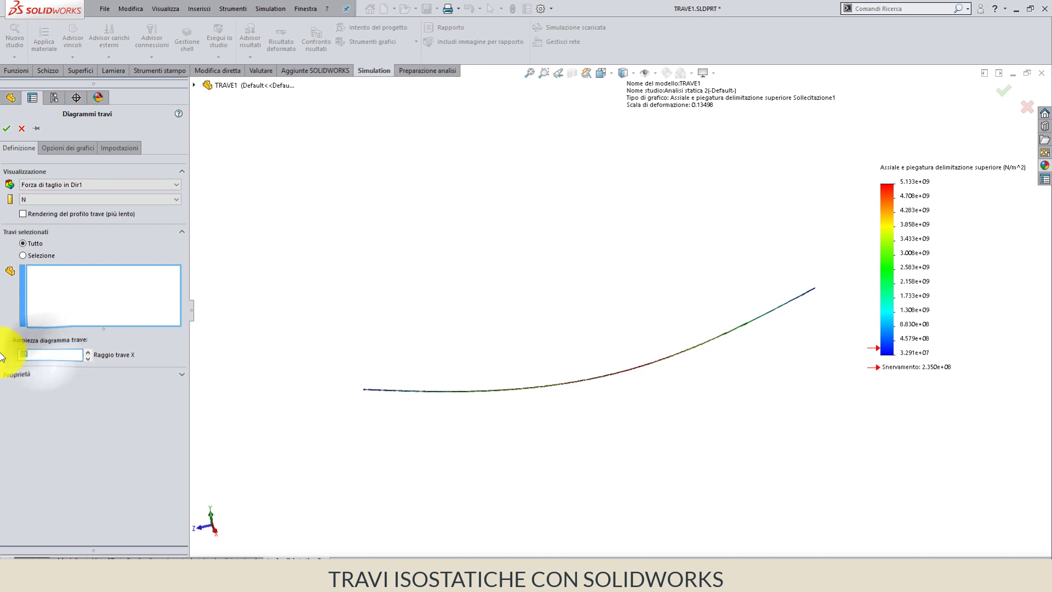
text(100)
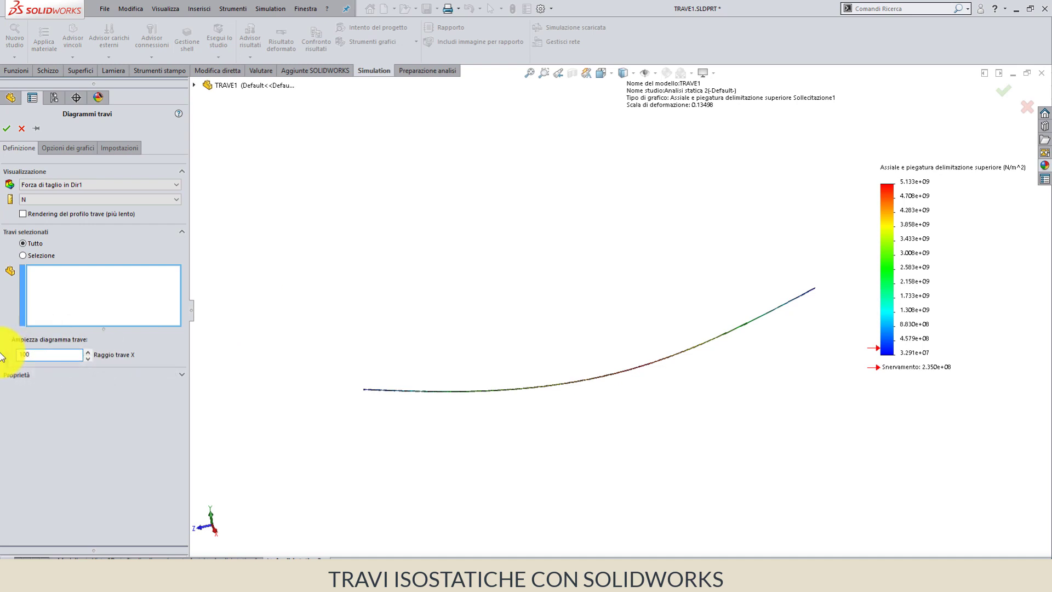
click(181, 374)
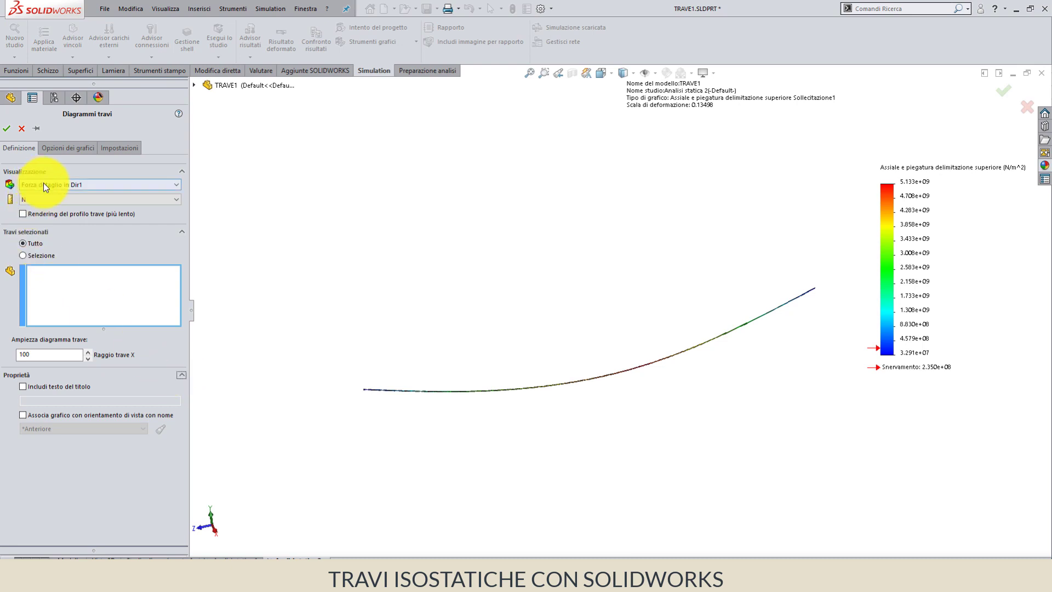
Add min/max annotations in floating number format and display the Dir1 shear diagram
click(57, 148)
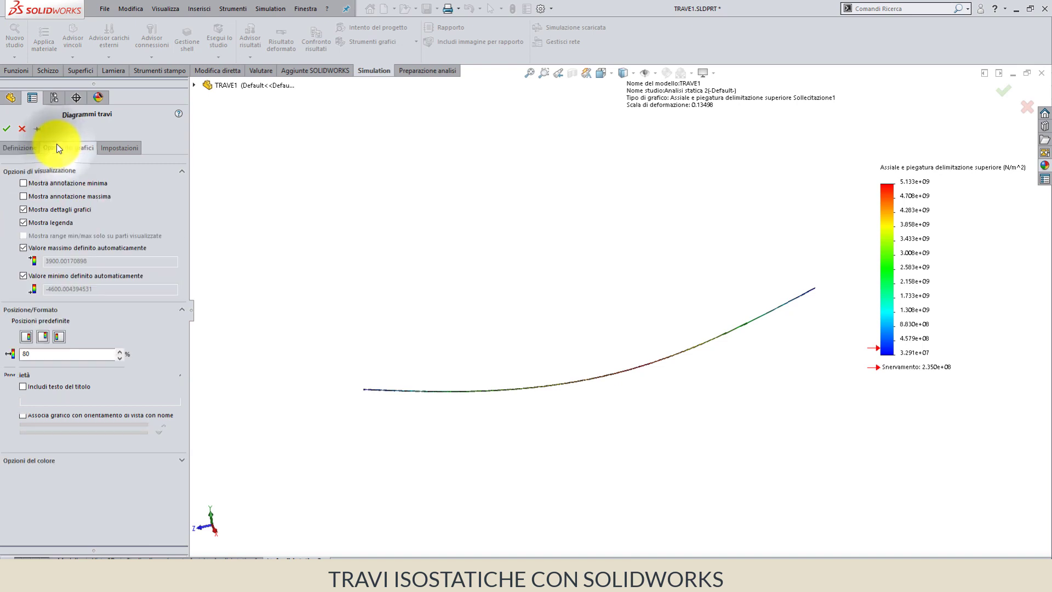
click(25, 183)
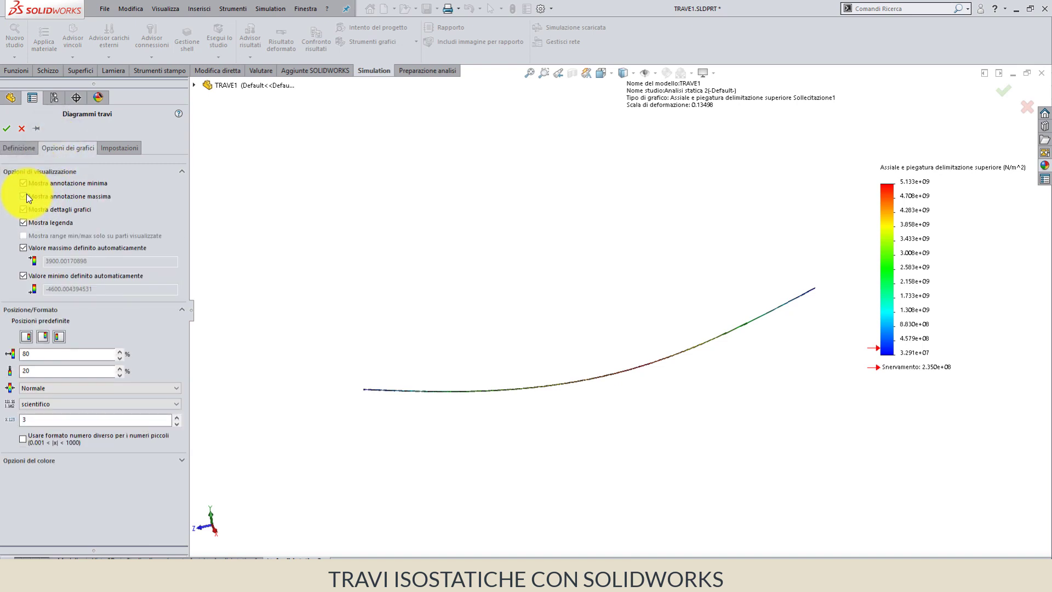
click(54, 404)
click(54, 420)
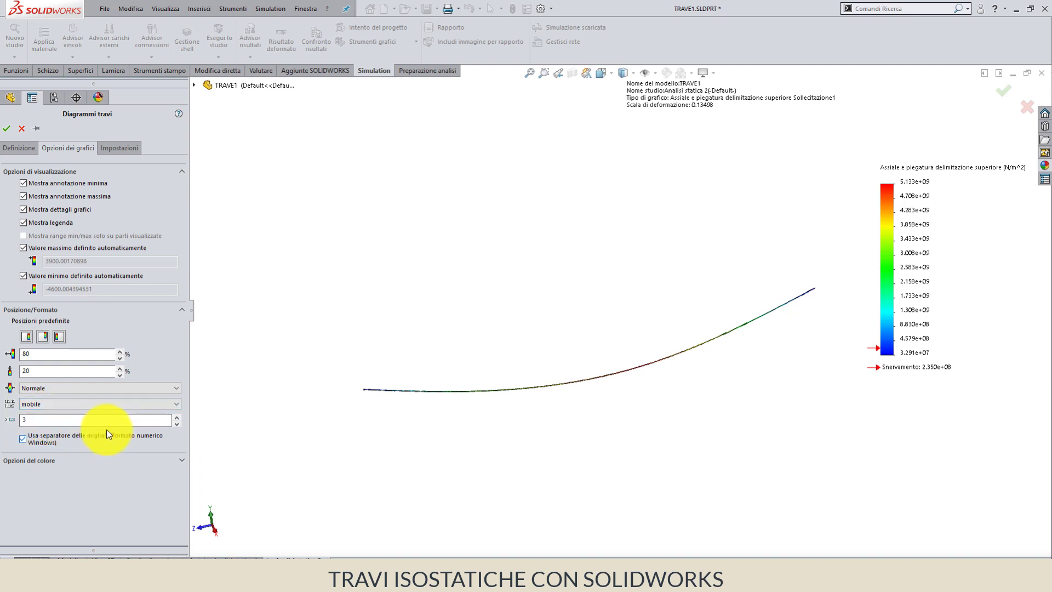
click(118, 148)
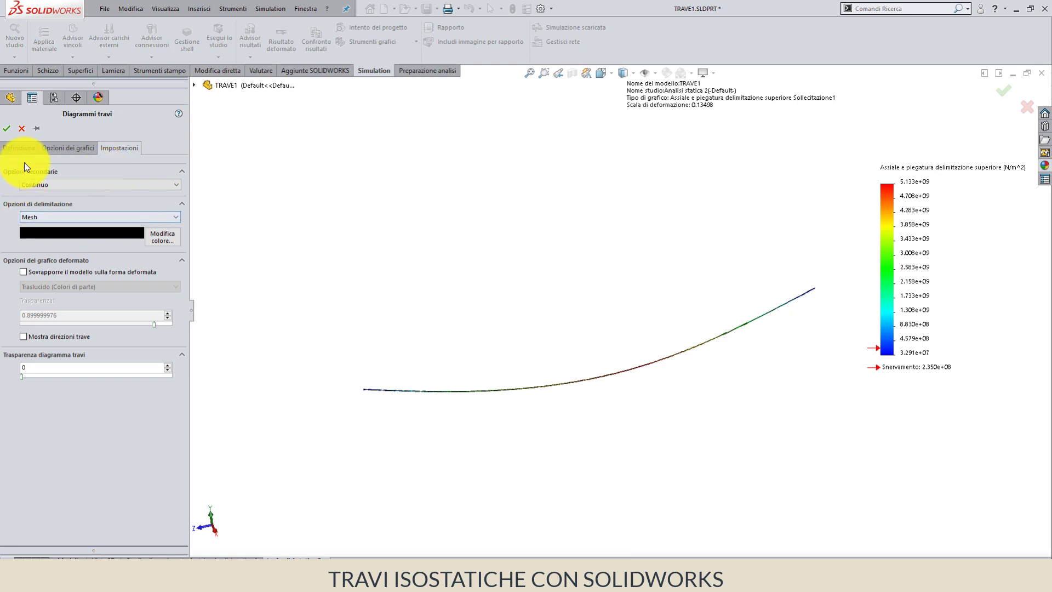
click(16, 148)
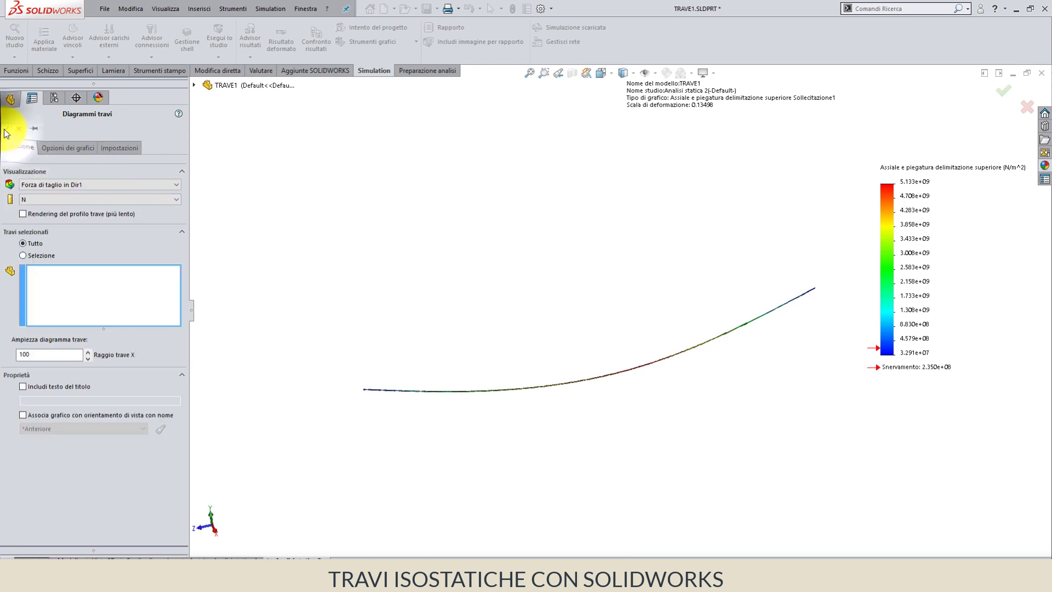
key(Return)
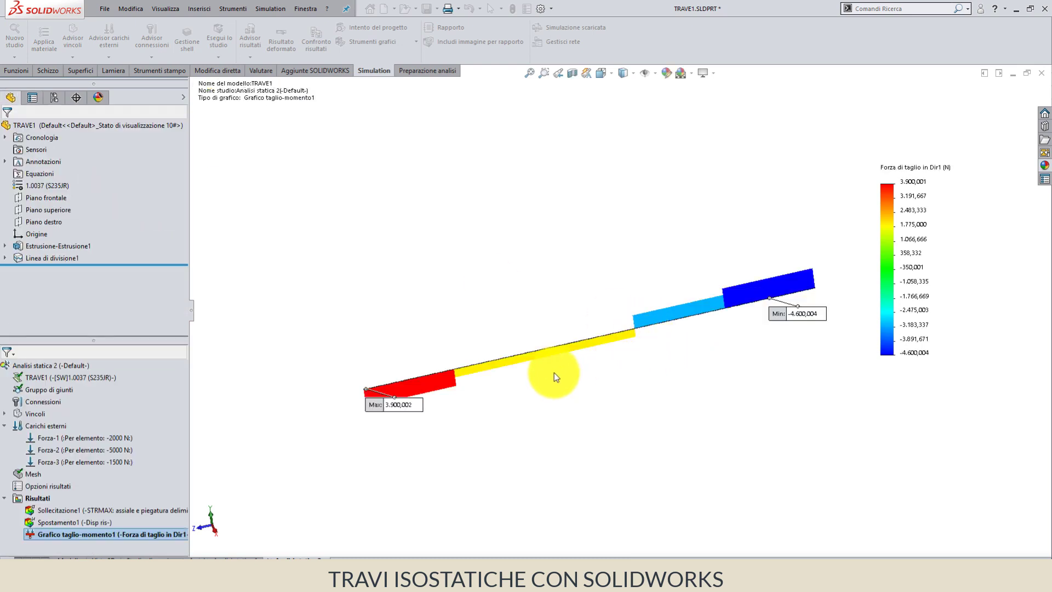
Move the Max label down-left and the Min label above the beam, then bring up the textbook PDF
scroll(711, 368, down, 2)
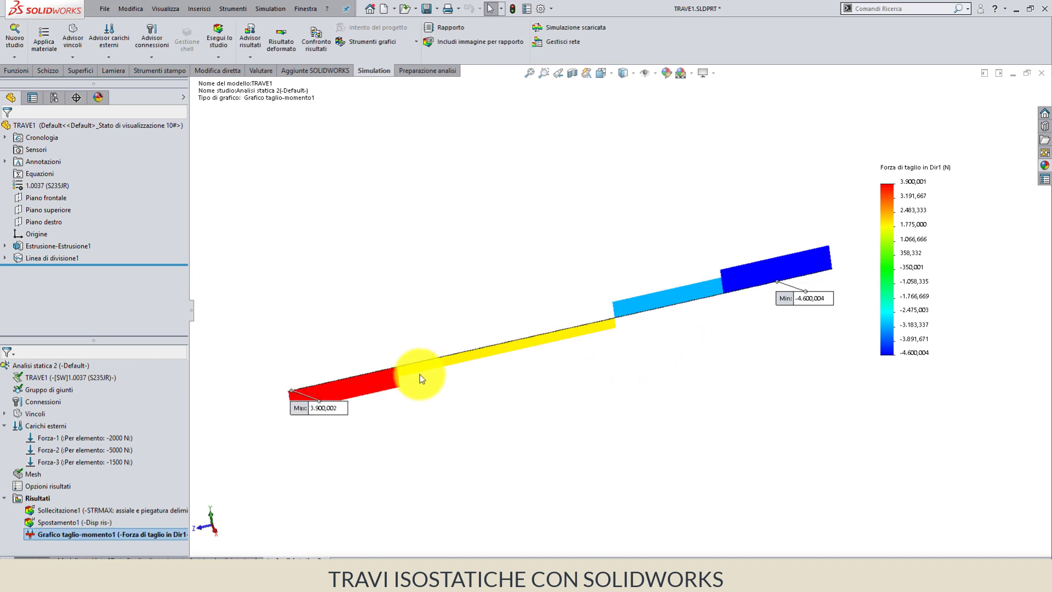
scroll(387, 392, down, 1)
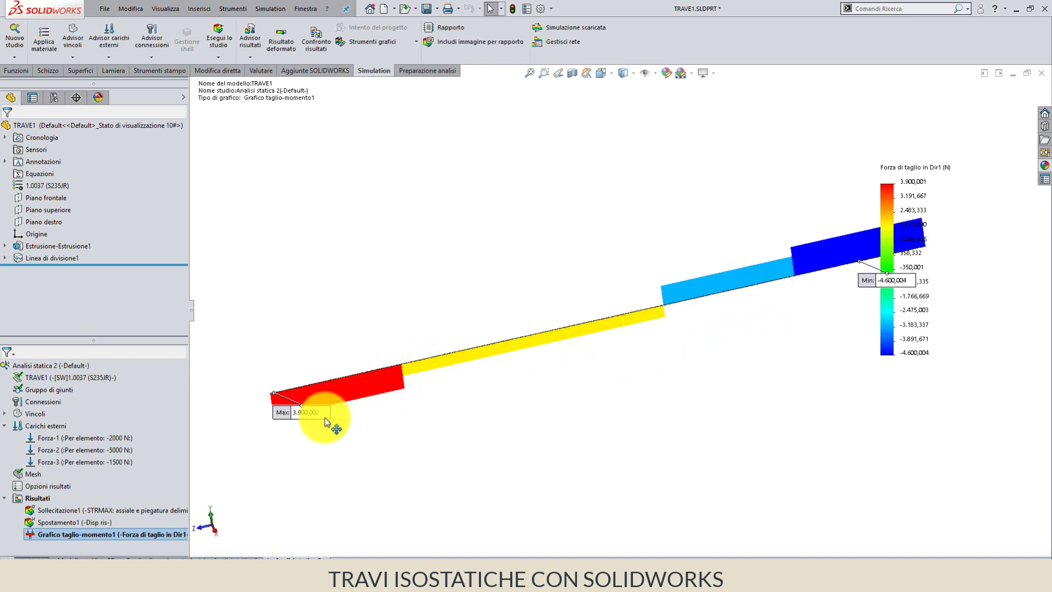
drag(325, 422, 202, 439)
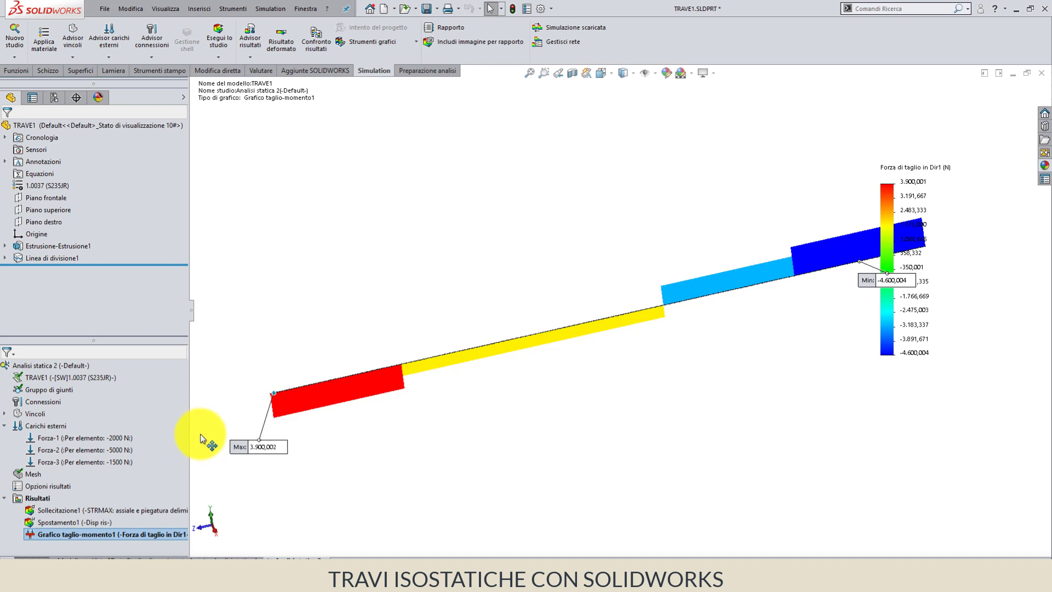
drag(870, 282, 844, 214)
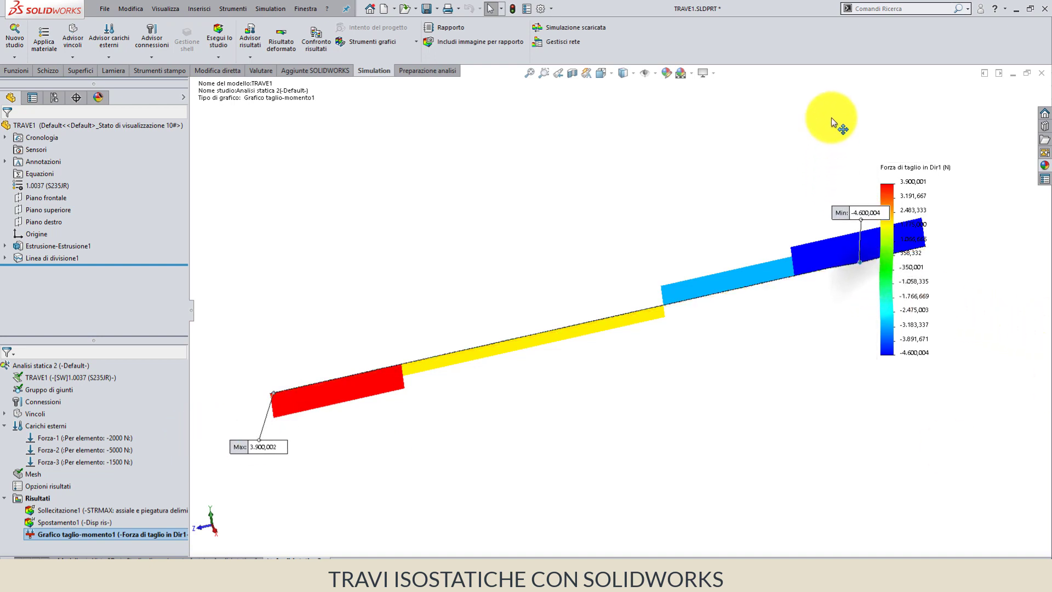
drag(831, 117, 819, 97)
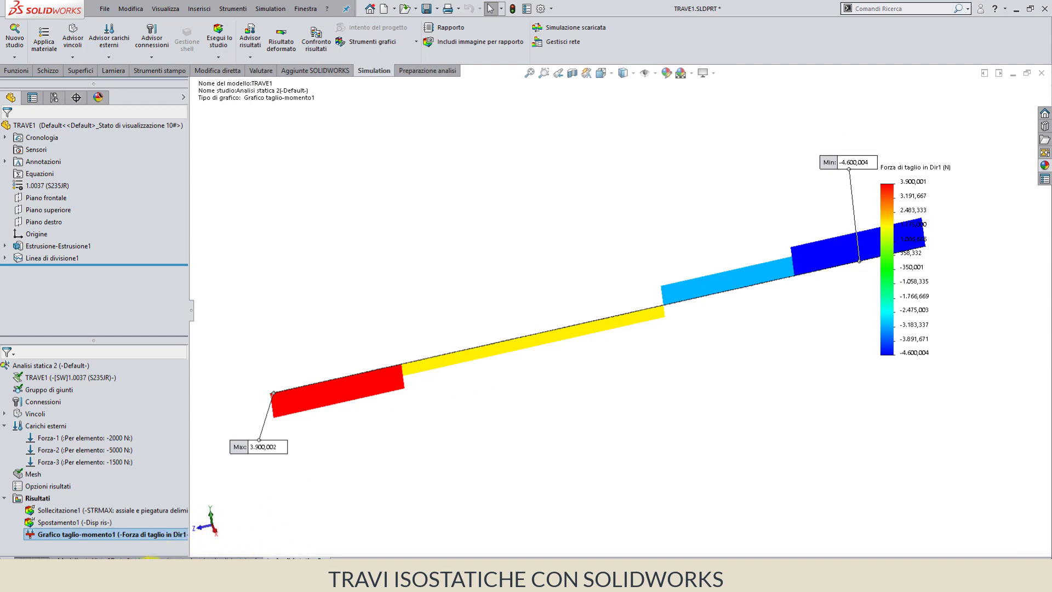
mouse_move(150, 558)
click(212, 545)
Place the textbook PDF, scrolled to the top of page 1, beside the SolidWorks shear plot
click(213, 554)
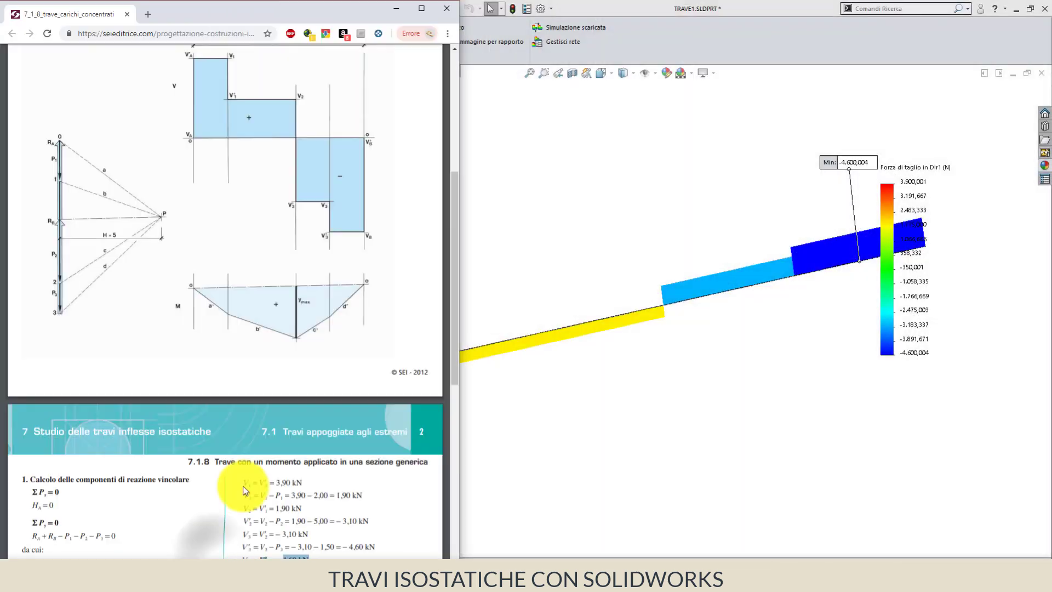
scroll(345, 270, up, 4)
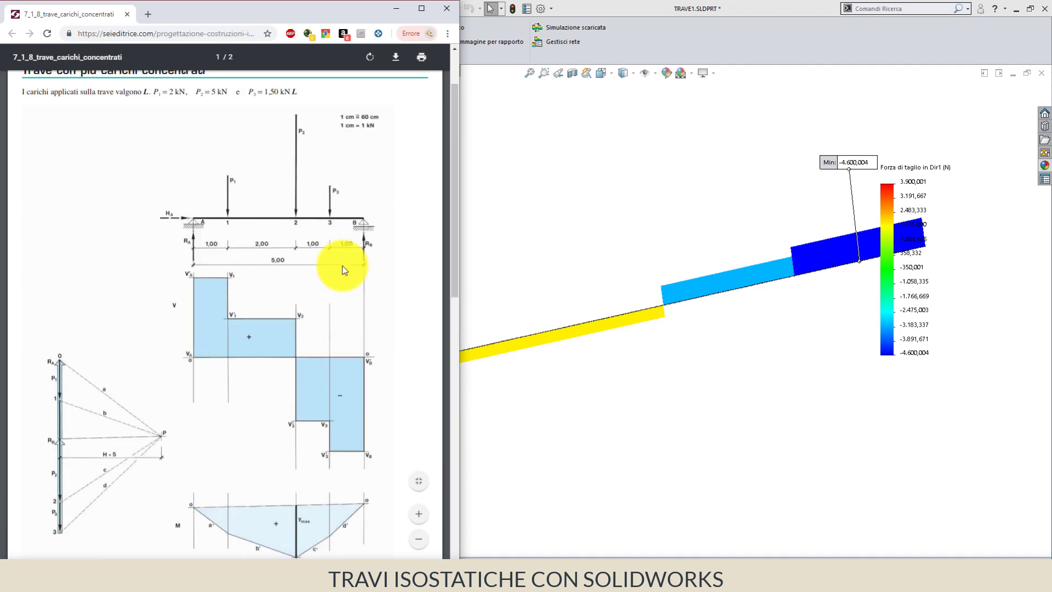
scroll(736, 321, up, 2)
scroll(679, 336, up, 2)
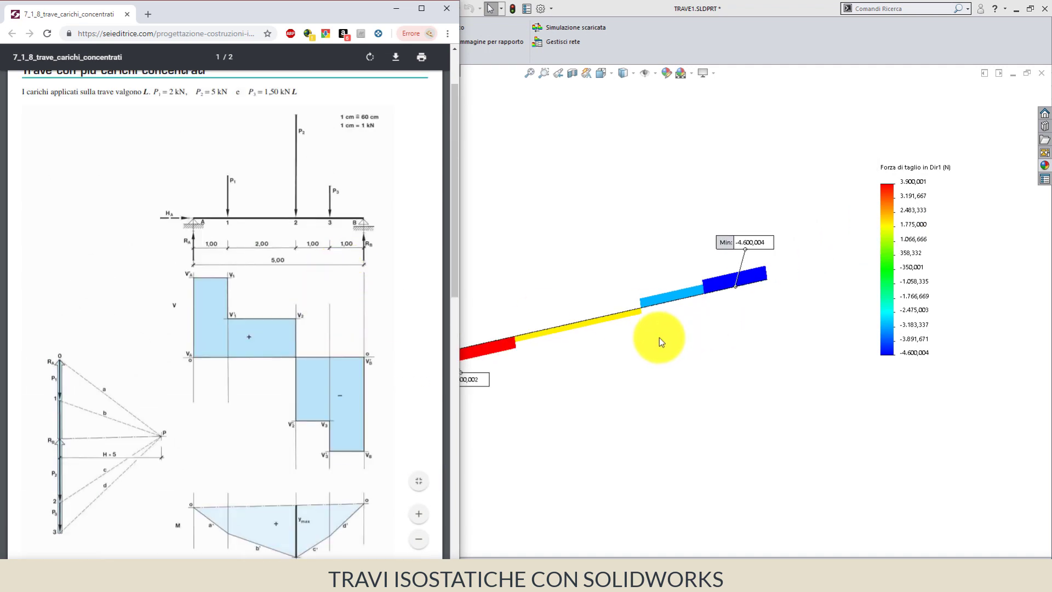
scroll(660, 338, up, 1)
scroll(631, 376, up, 1)
scroll(574, 347, up, 1)
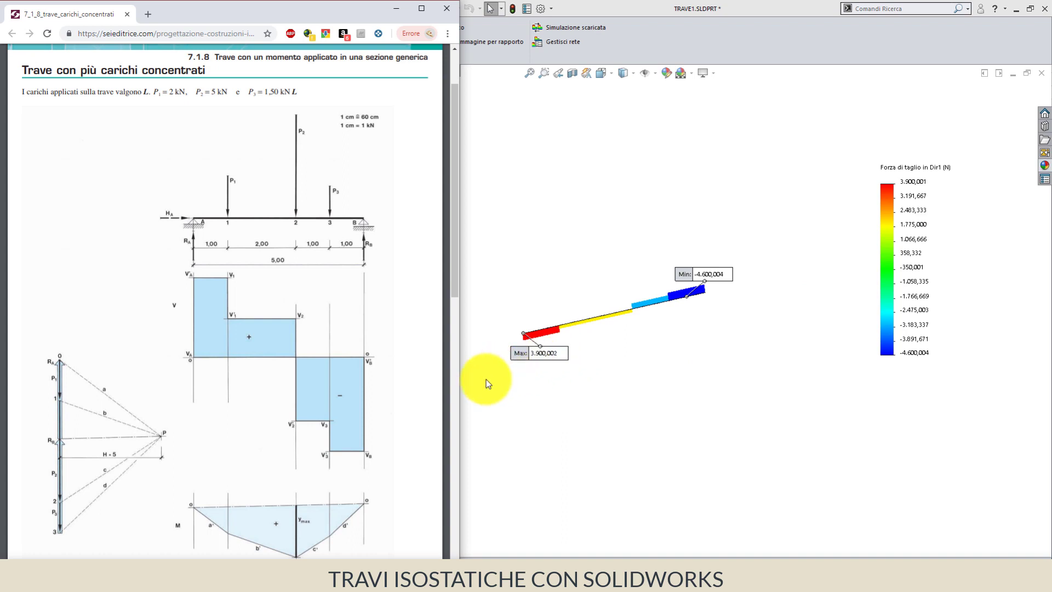
click(657, 366)
mouse_move(609, 202)
middle_down()
mouse_move(559, 288)
mouse_move(477, 200)
mouse_move(390, 298)
mouse_move(569, 413)
mouse_move(586, 300)
mouse_move(521, 235)
mouse_move(618, 176)
mouse_move(597, 265)
mouse_move(569, 284)
middle_up()
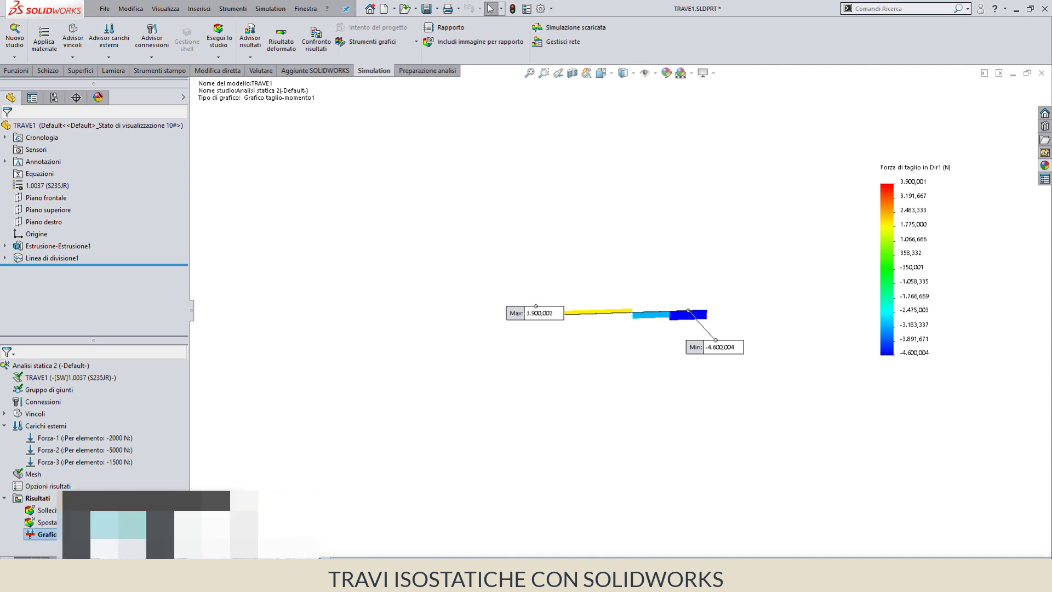
click(208, 535)
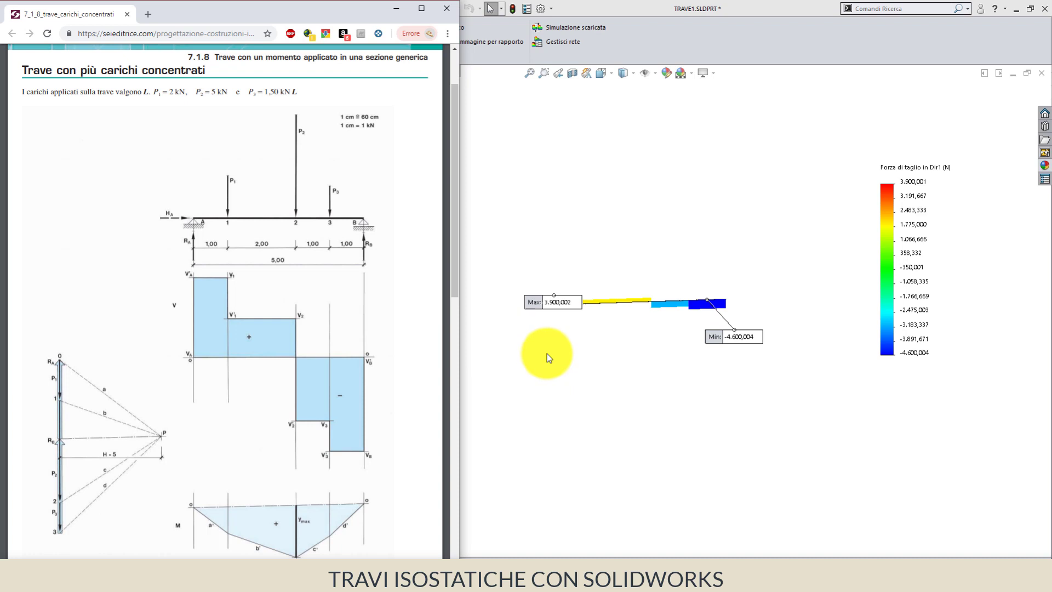
Minimize the textbook PDF and bring up the Grafico taglio-momento1 shear plot's options for probing
click(396, 8)
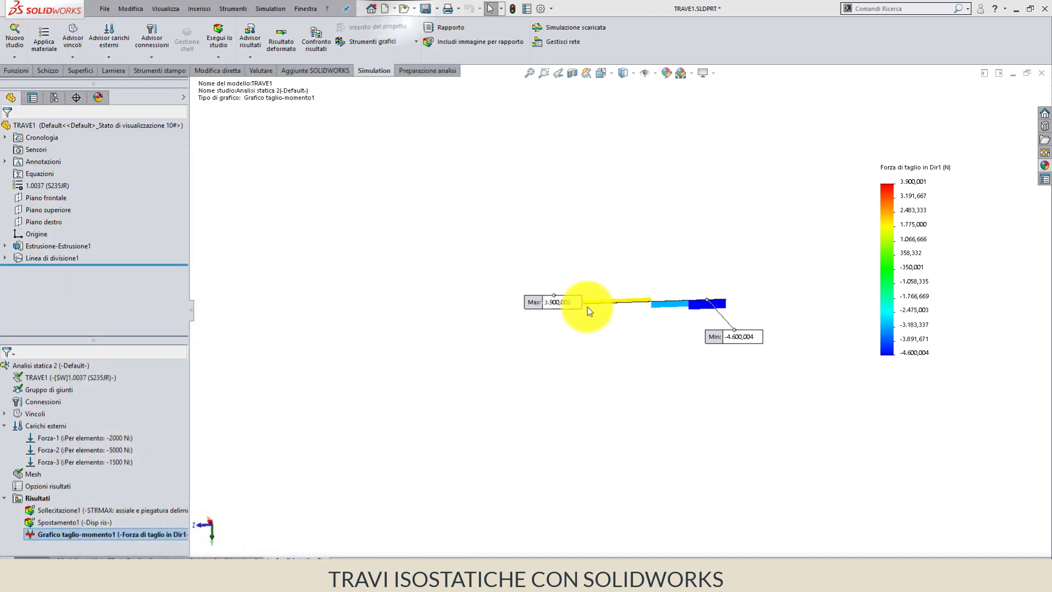
scroll(590, 301, down, 3)
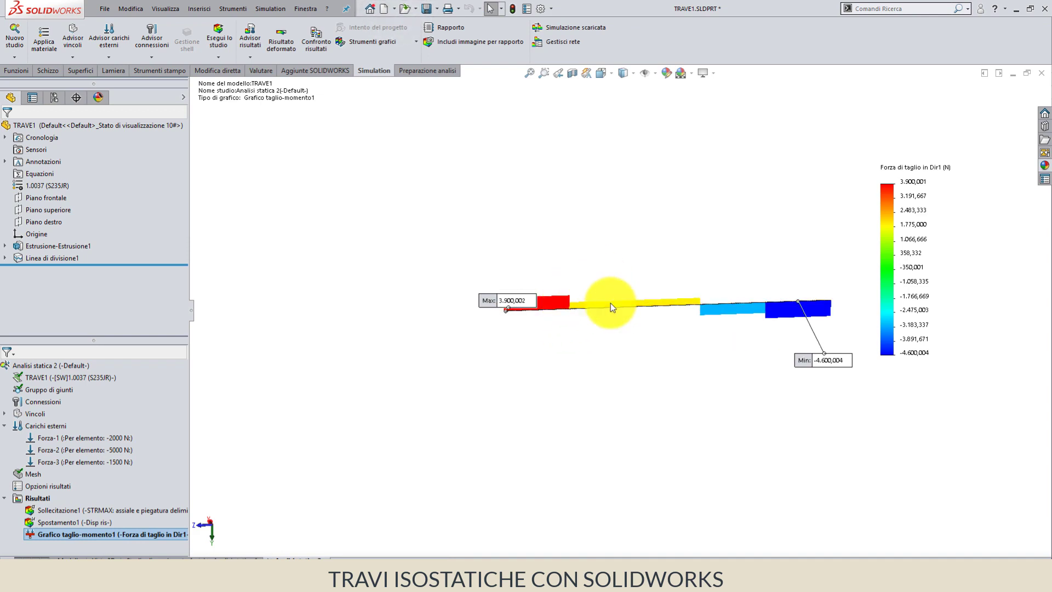
right_click(110, 534)
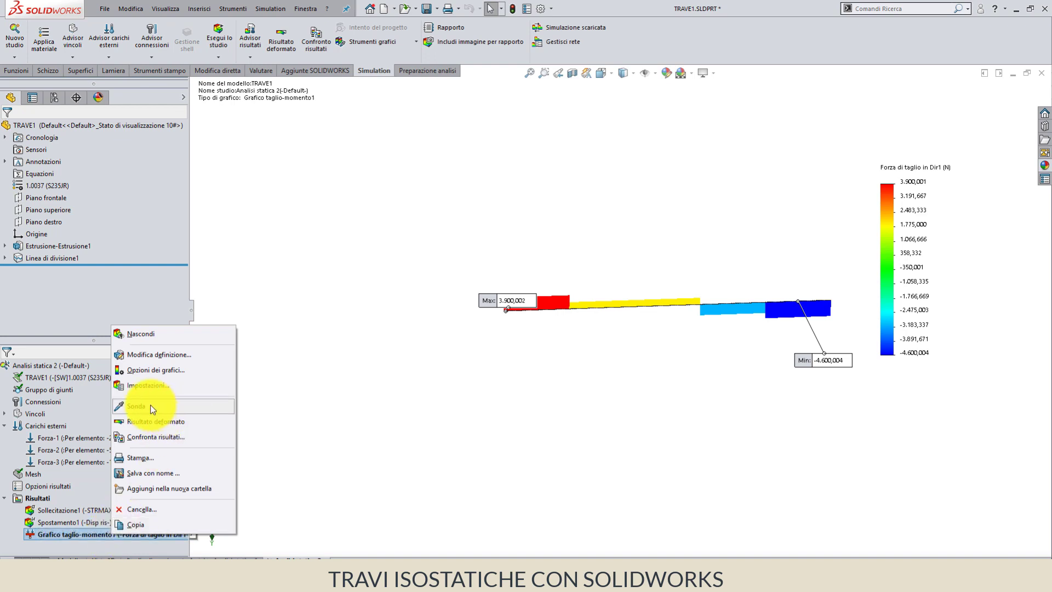
key(Escape)
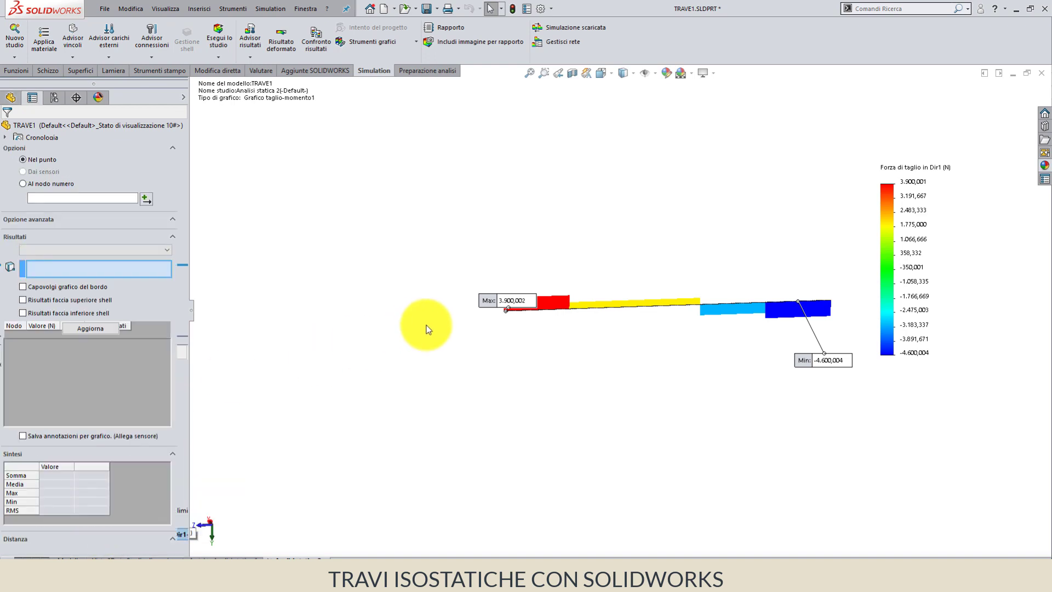
scroll(606, 318, down, 3)
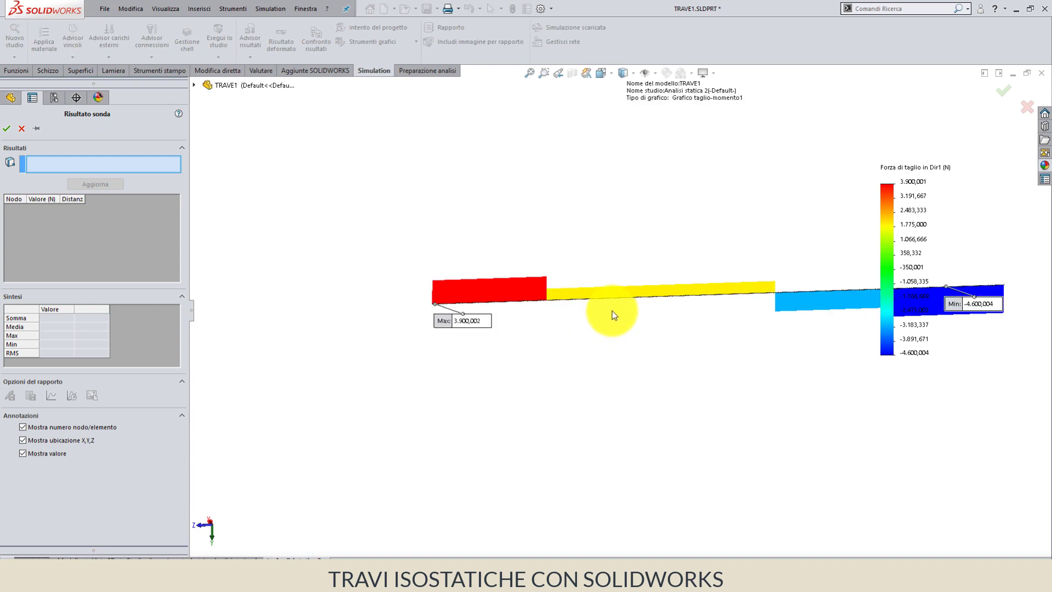
scroll(613, 311, down, 2)
Probe shear along Linea di divisione1 and graph it, stepping from about -4600 N to 3900 N
click(613, 291)
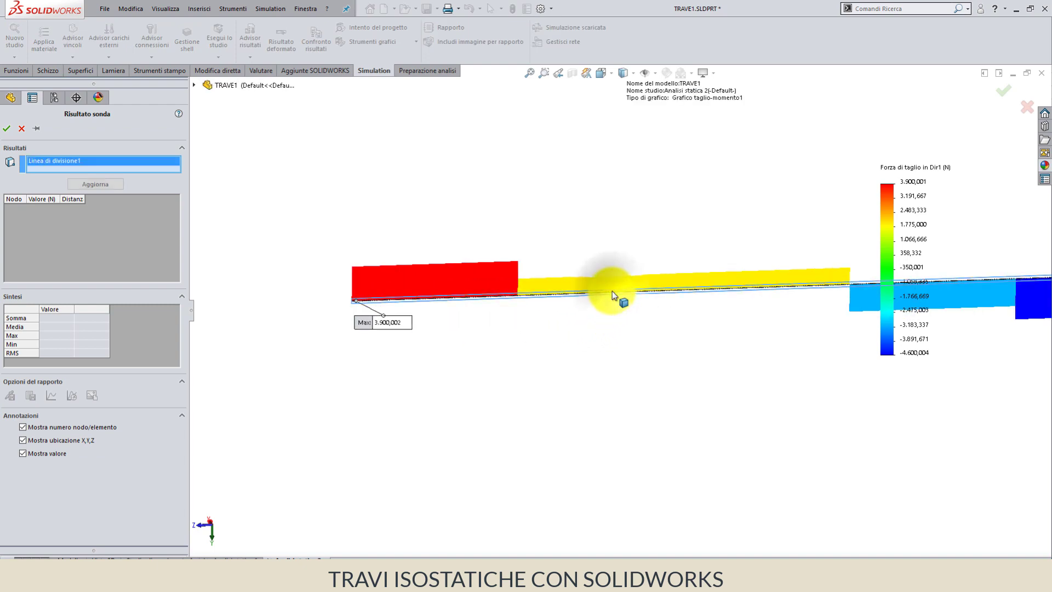
click(82, 183)
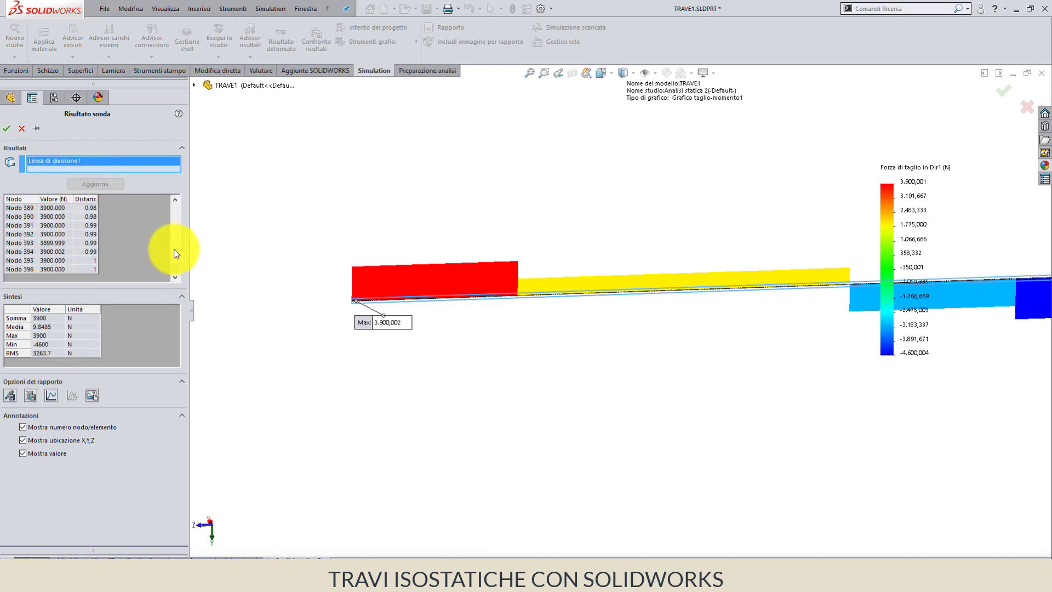
mouse_move(174, 268)
mouse_down()
mouse_move(166, 216)
mouse_move(176, 202)
mouse_move(173, 250)
mouse_up()
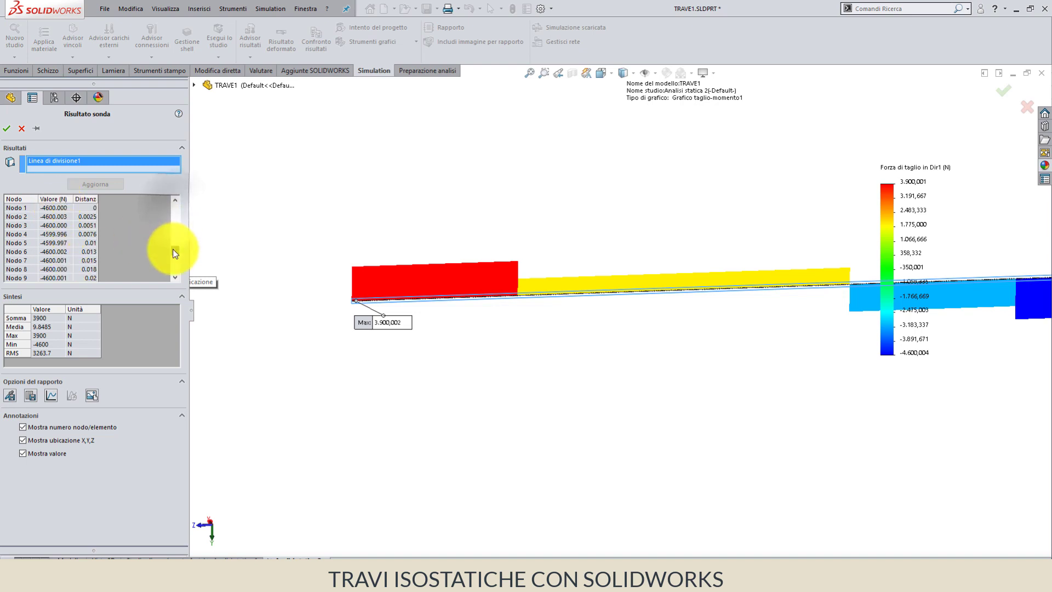
click(48, 396)
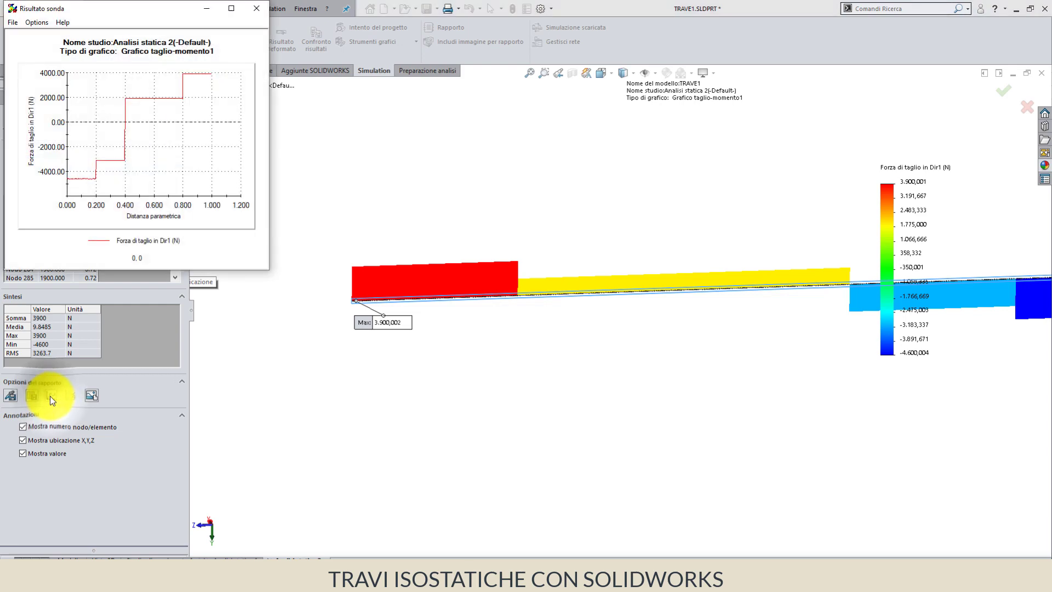
click(231, 8)
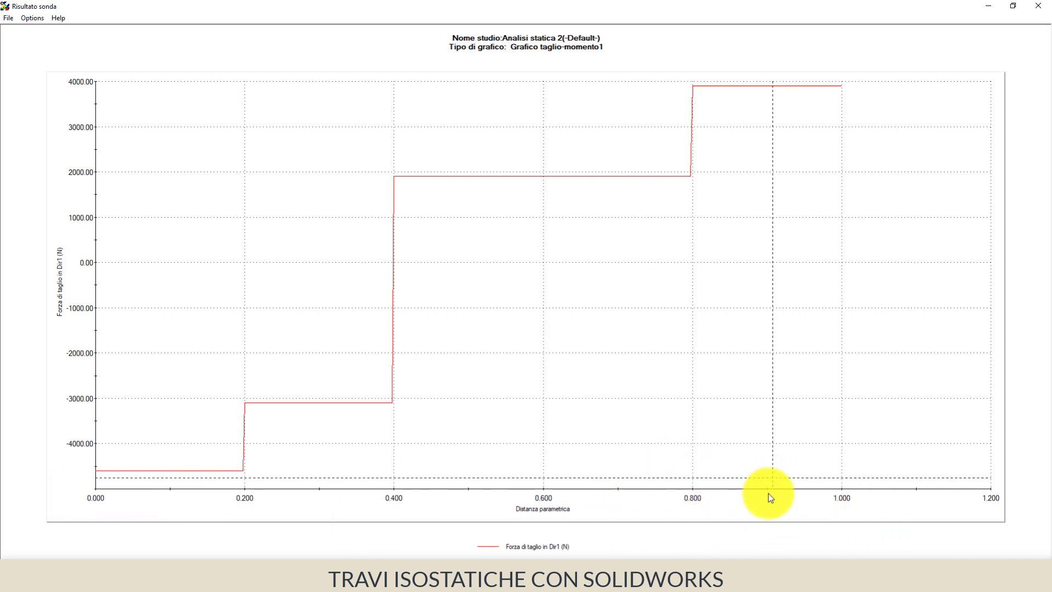
click(741, 86)
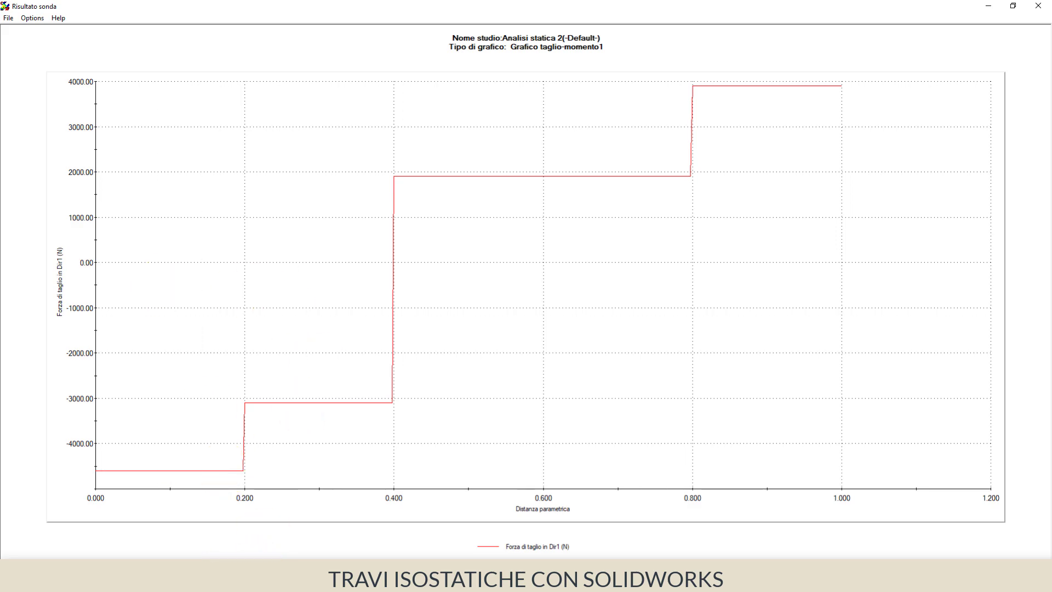
mouse_move(202, 557)
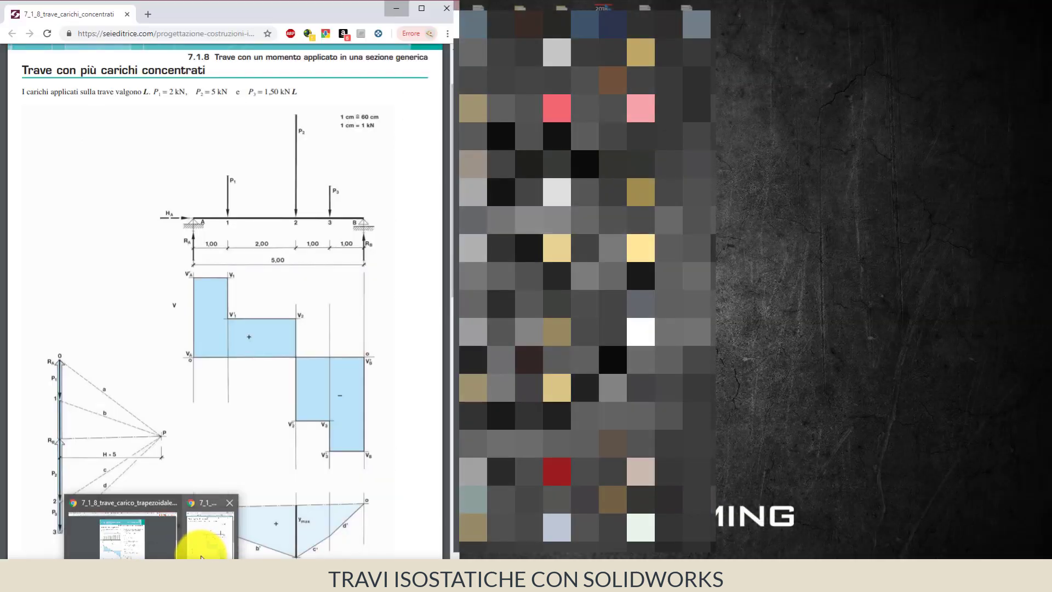
Review the textbook's page-2 shear-force calculations in the Chrome PDF, then minimize the browser
click(202, 549)
scroll(458, 291, down, 1)
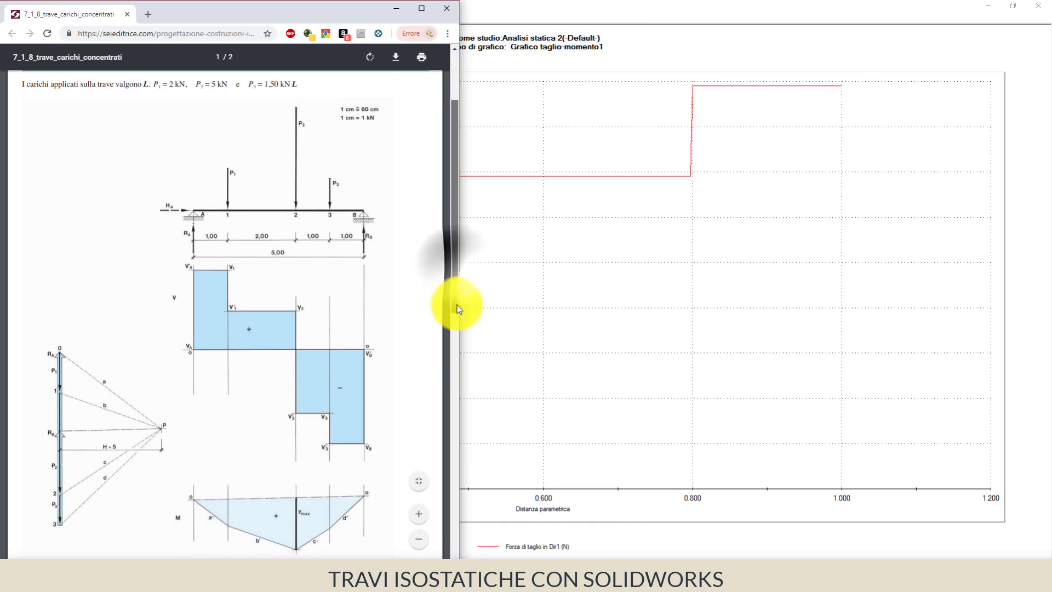
scroll(457, 305, down, 5)
scroll(448, 389, down, 3)
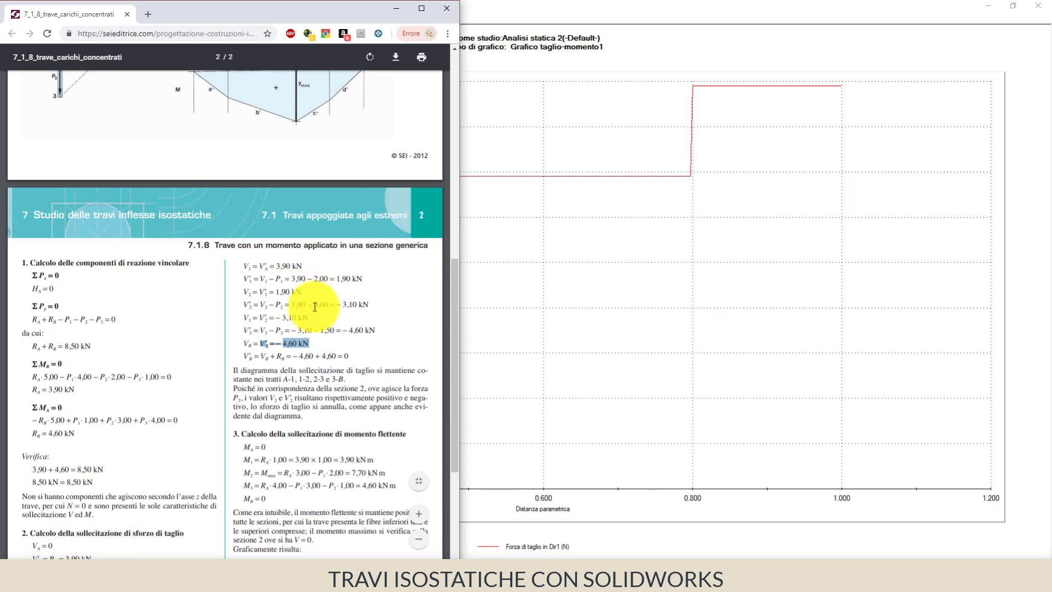
scroll(315, 307, down, 4)
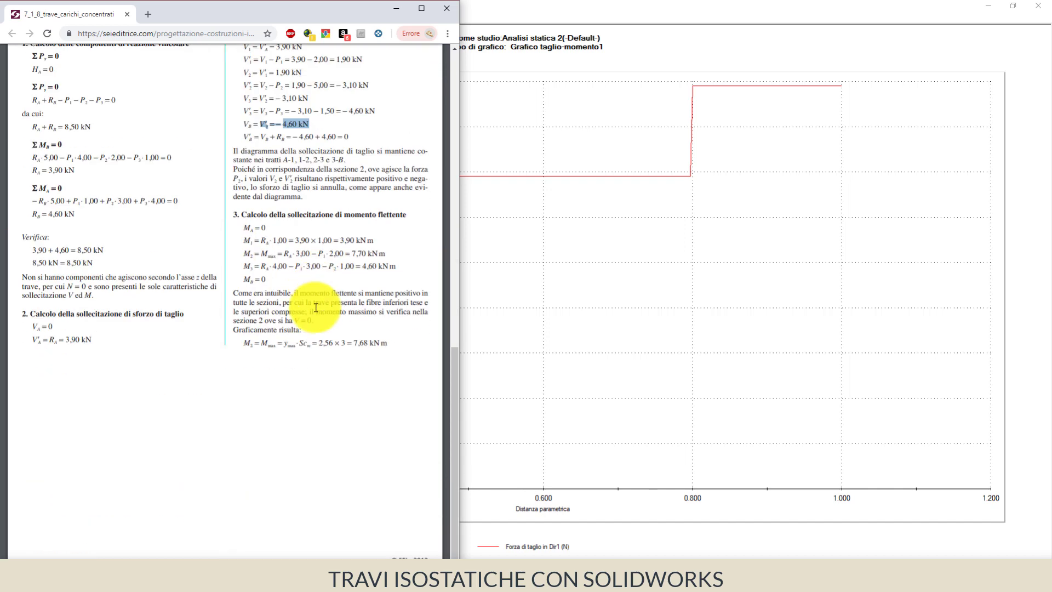
scroll(315, 307, down, 1)
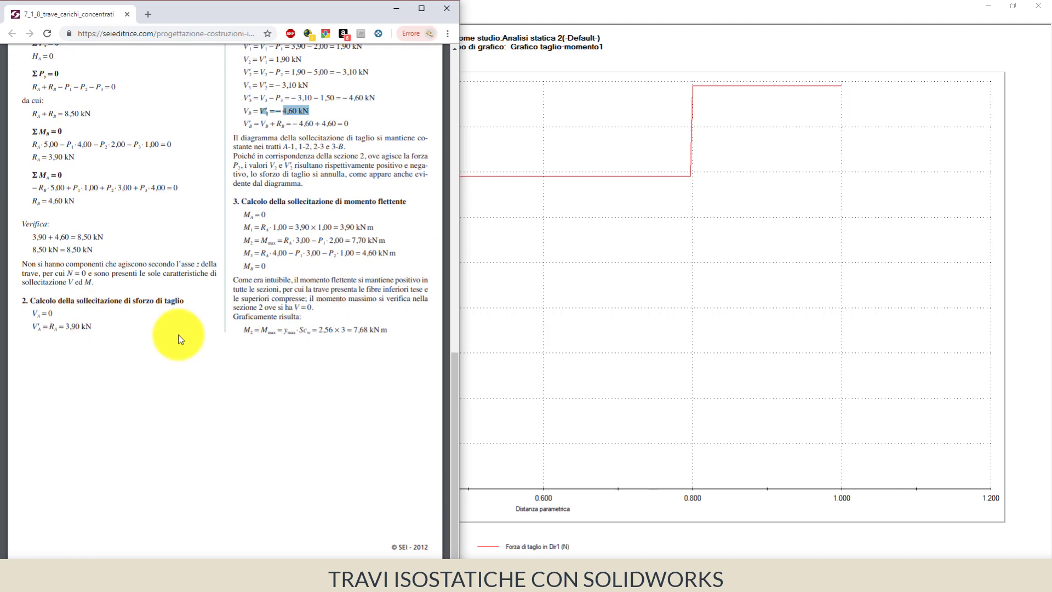
scroll(180, 339, up, 2)
scroll(183, 338, up, 2)
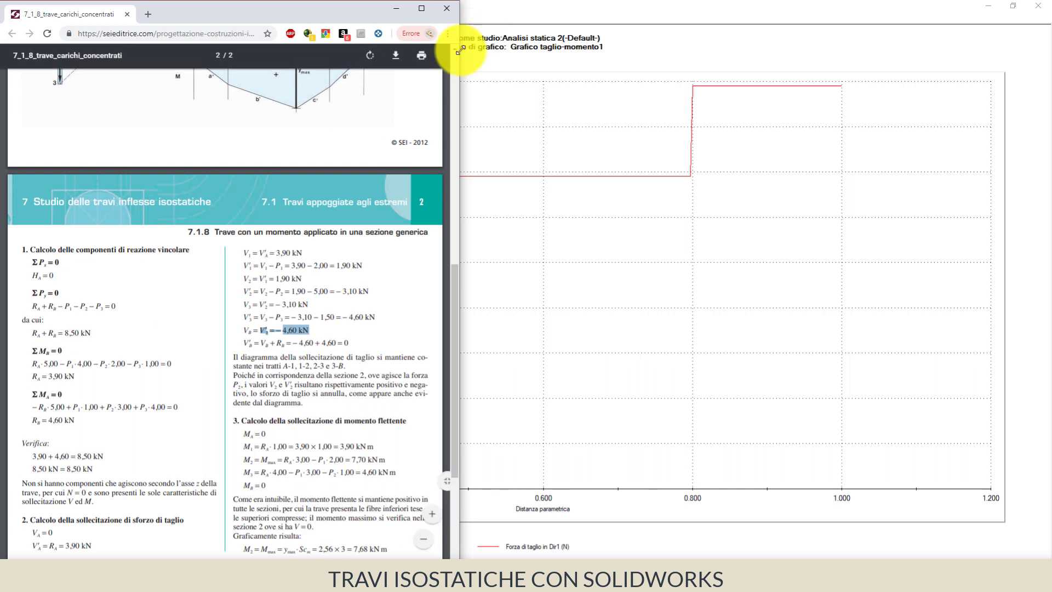
click(395, 8)
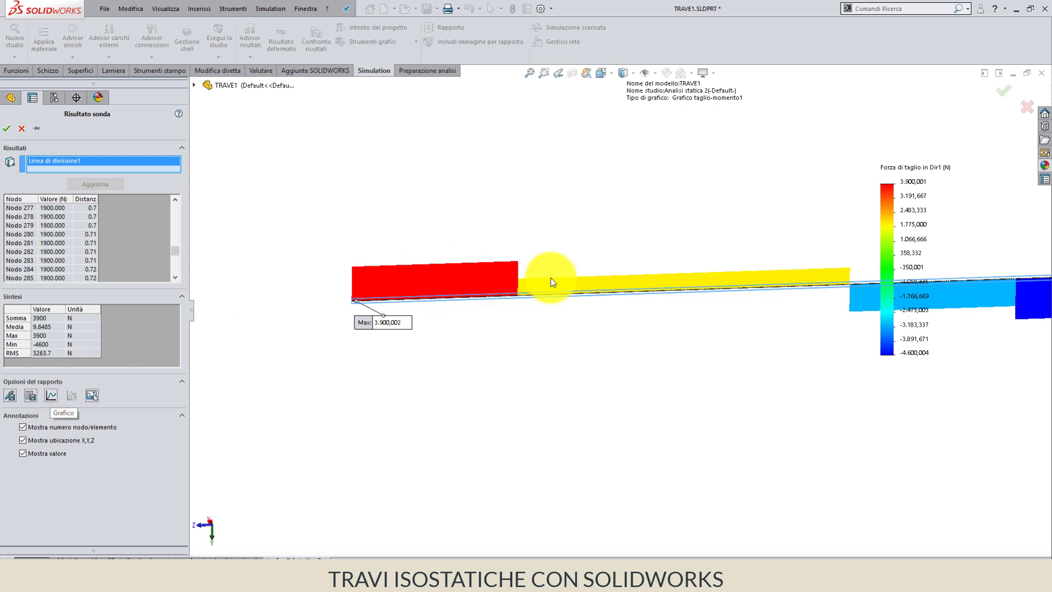
Zoom the beam view and close the probe, leaving the Grafico taglio-momento1 shear diagram shown
scroll(670, 329, up, 3)
scroll(732, 330, down, 1)
scroll(733, 330, down, 1)
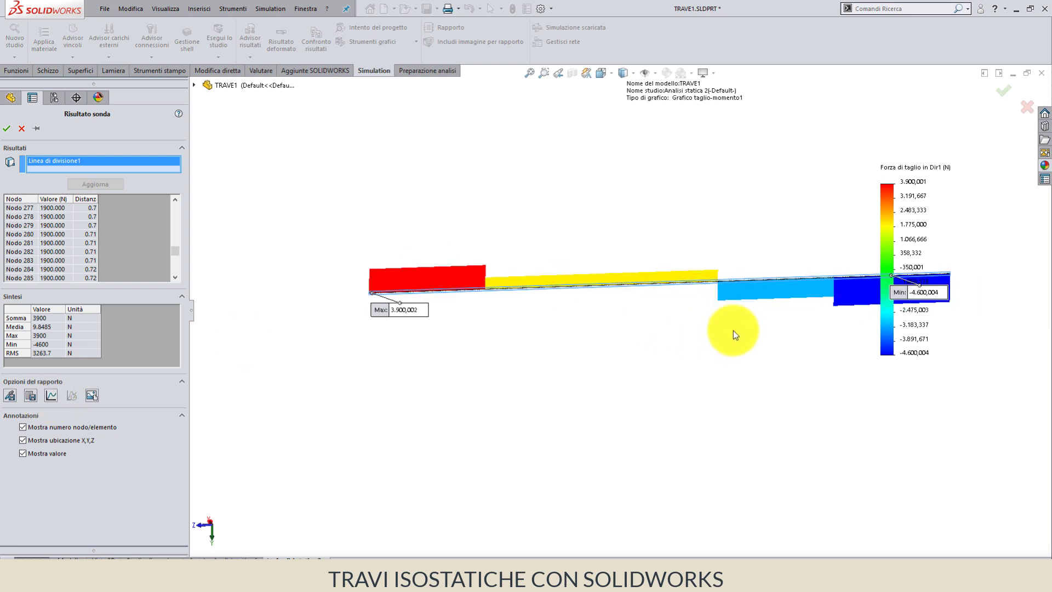
scroll(733, 330, down, 1)
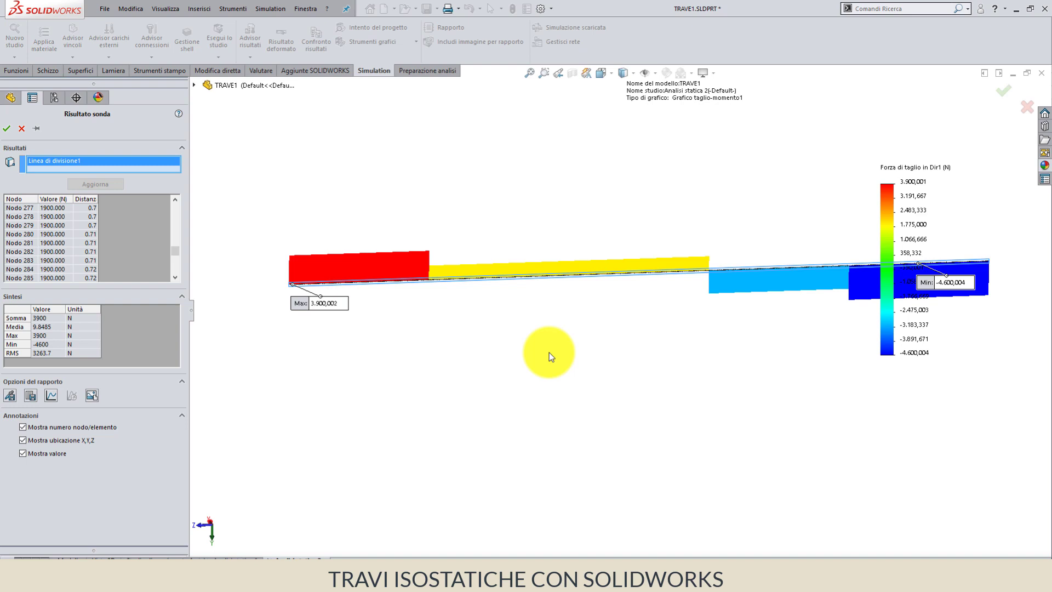
click(21, 130)
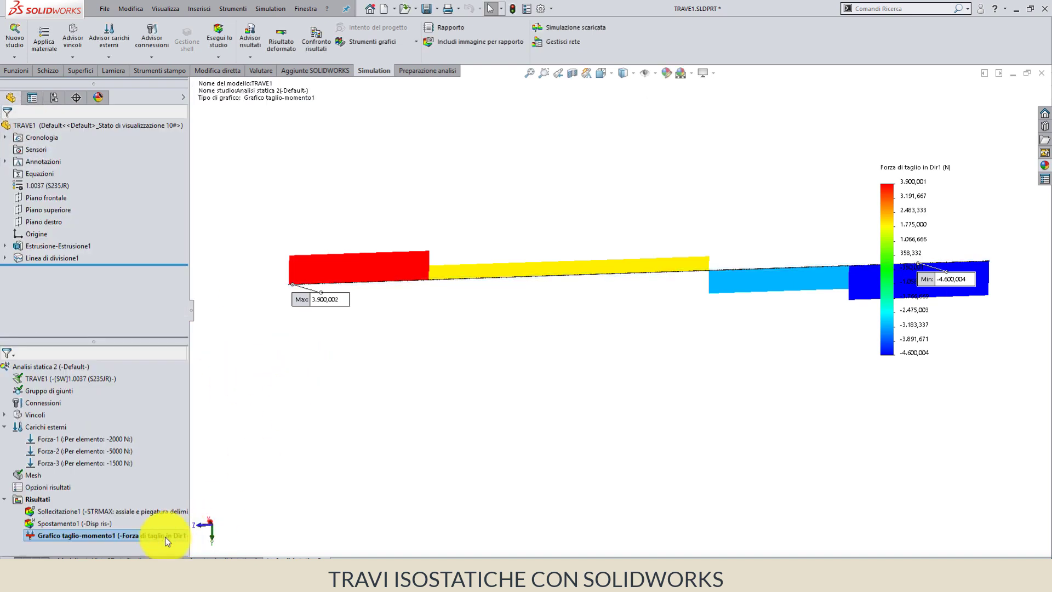
Create a Momento su Dir2 beam diagram (Grafico taglio-momento2) with diagram width 100
right_click(31, 499)
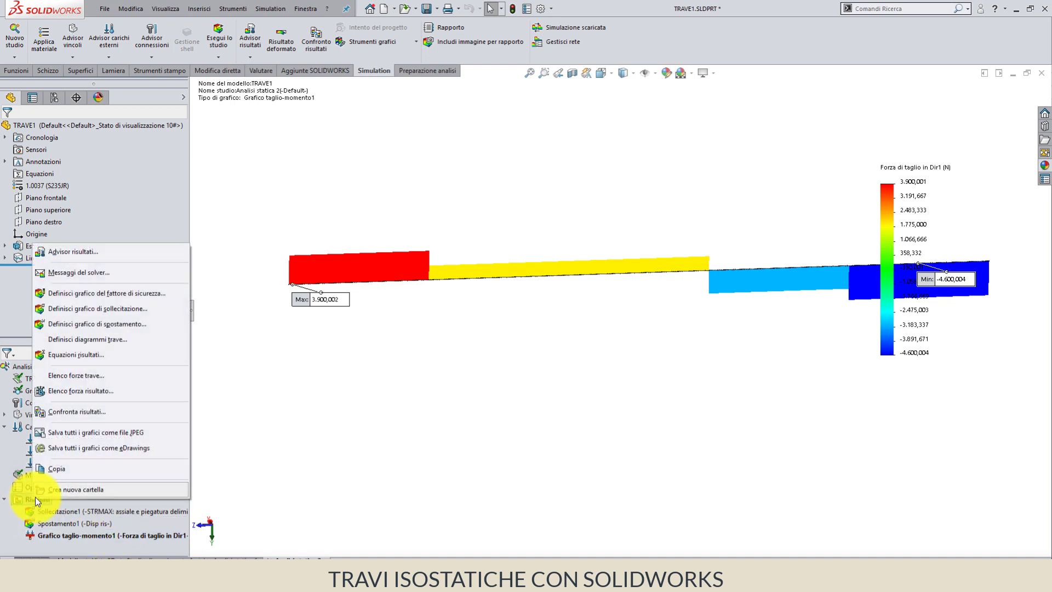
click(107, 339)
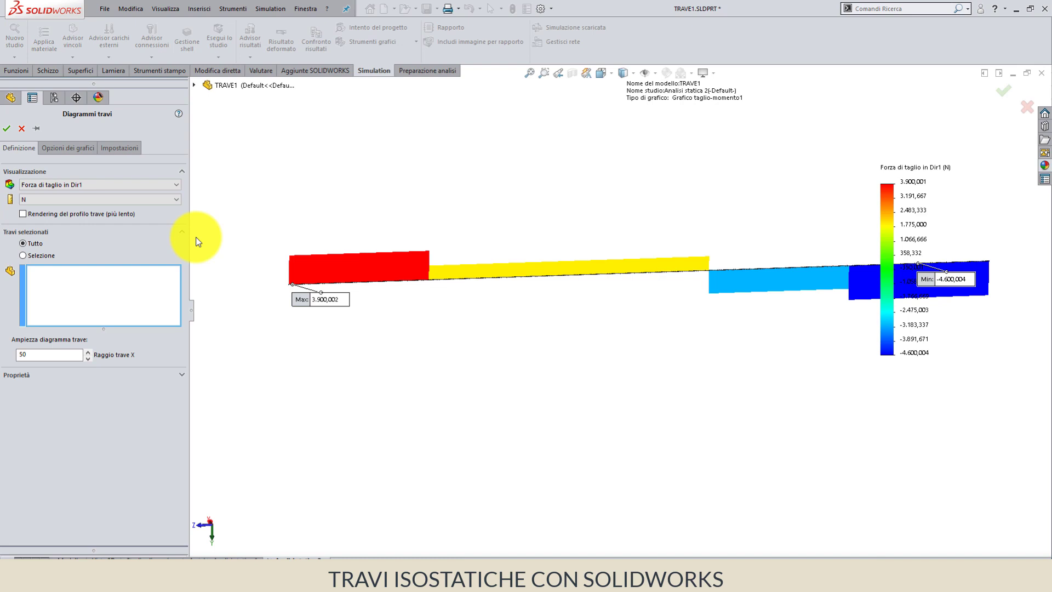
click(150, 184)
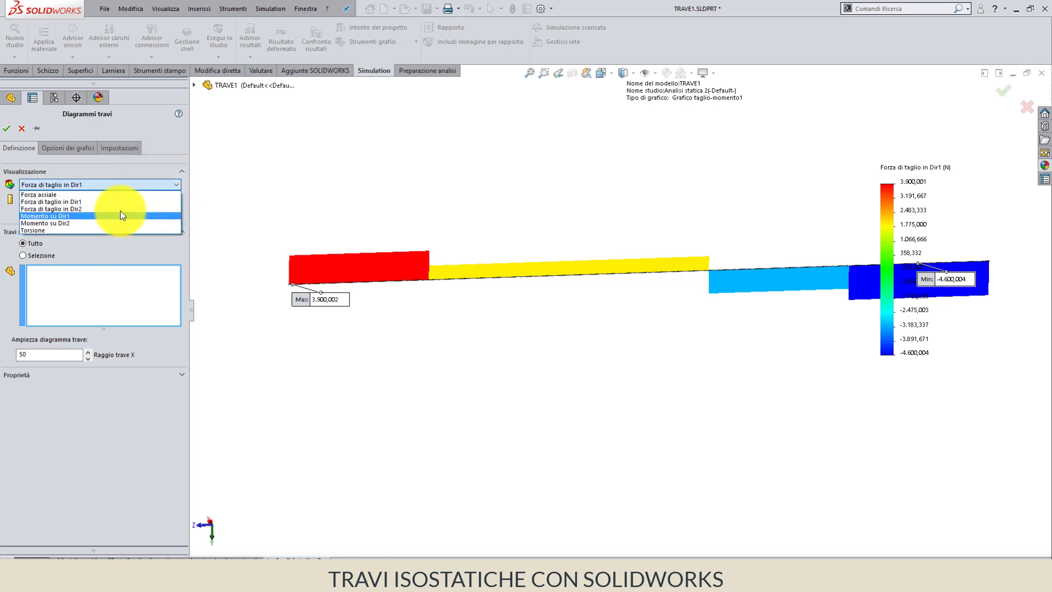
click(117, 222)
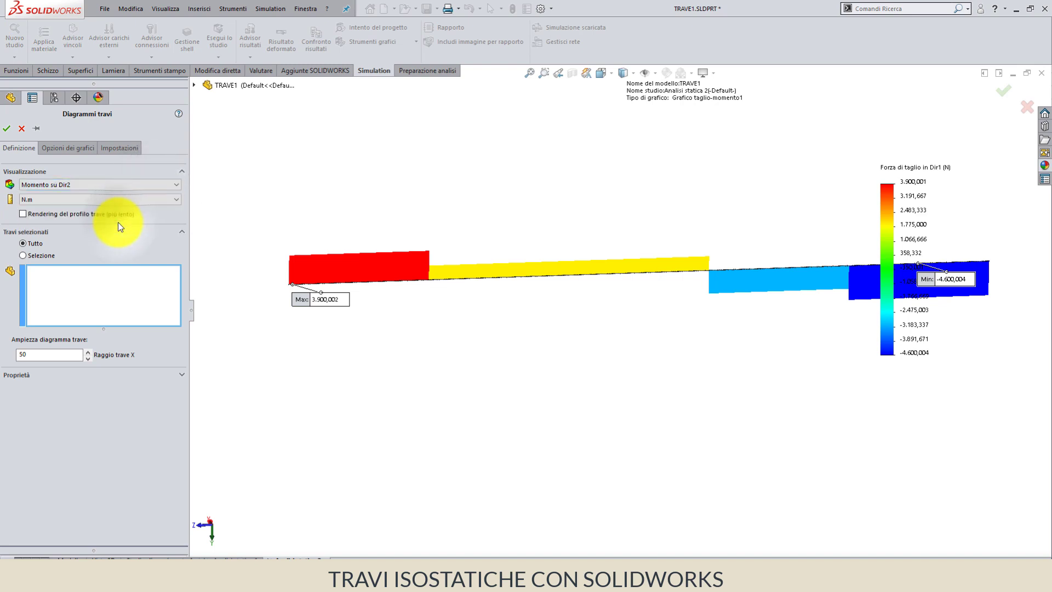
double_click(23, 355)
text(1)
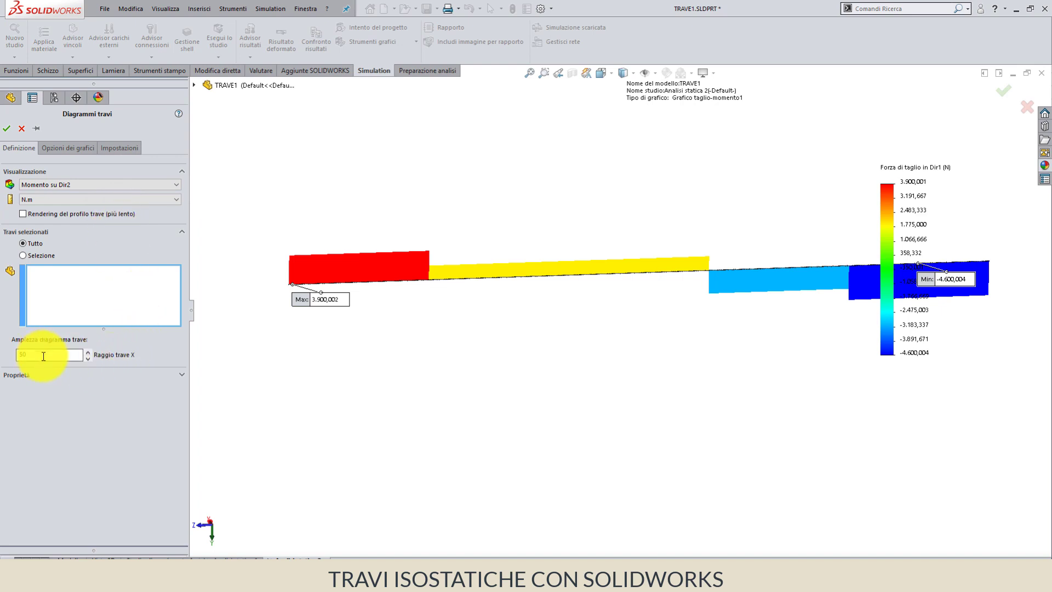
text(0)
text(0)
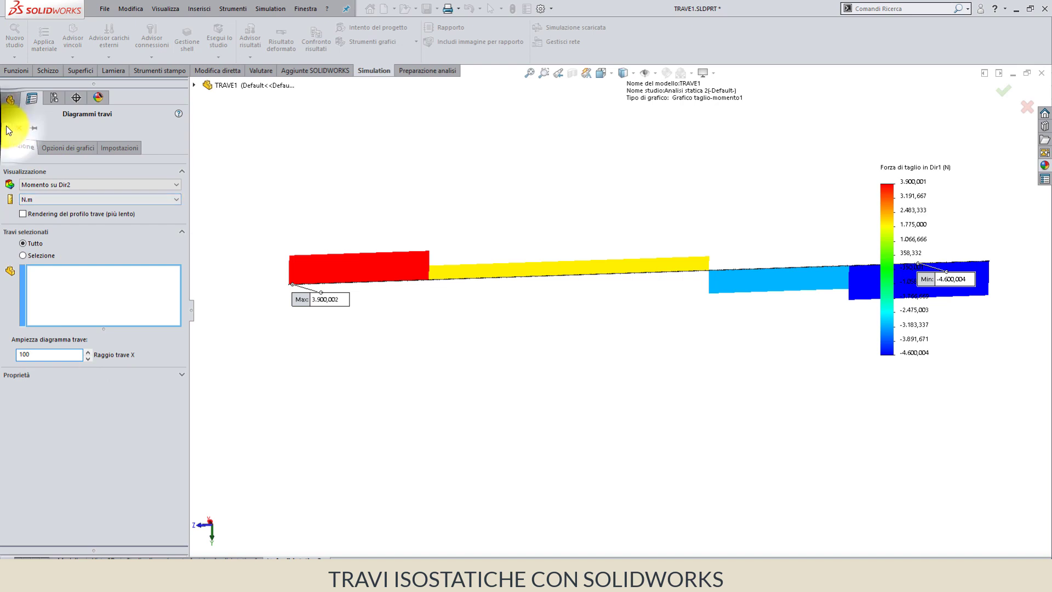
click(6, 127)
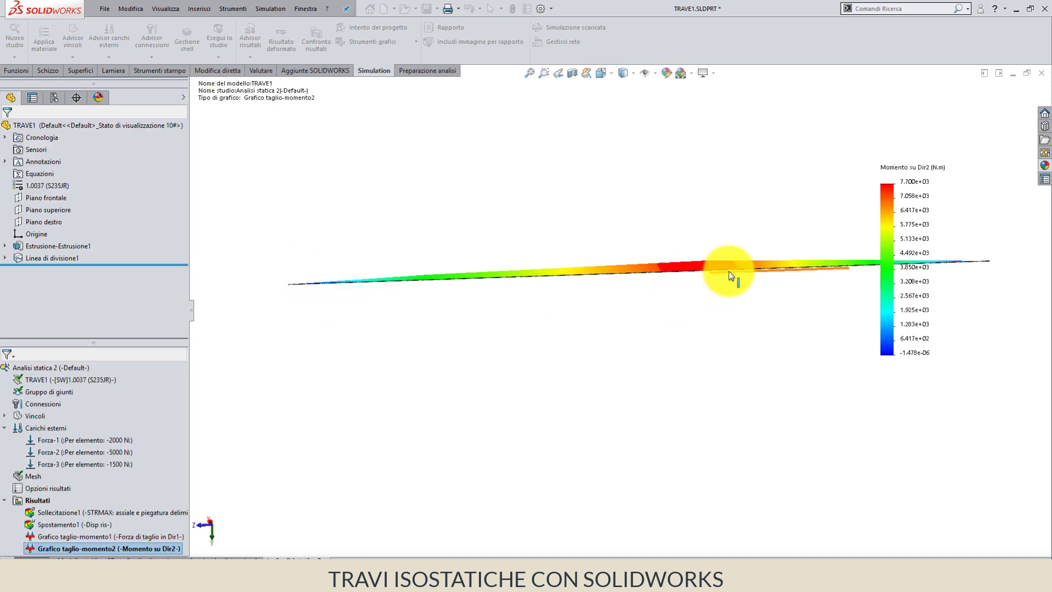
Orbit and zoom out to see the whole Momento su Dir2 diagram peaking near 7.700e+03 N.m
middle_drag(705, 369, 725, 533)
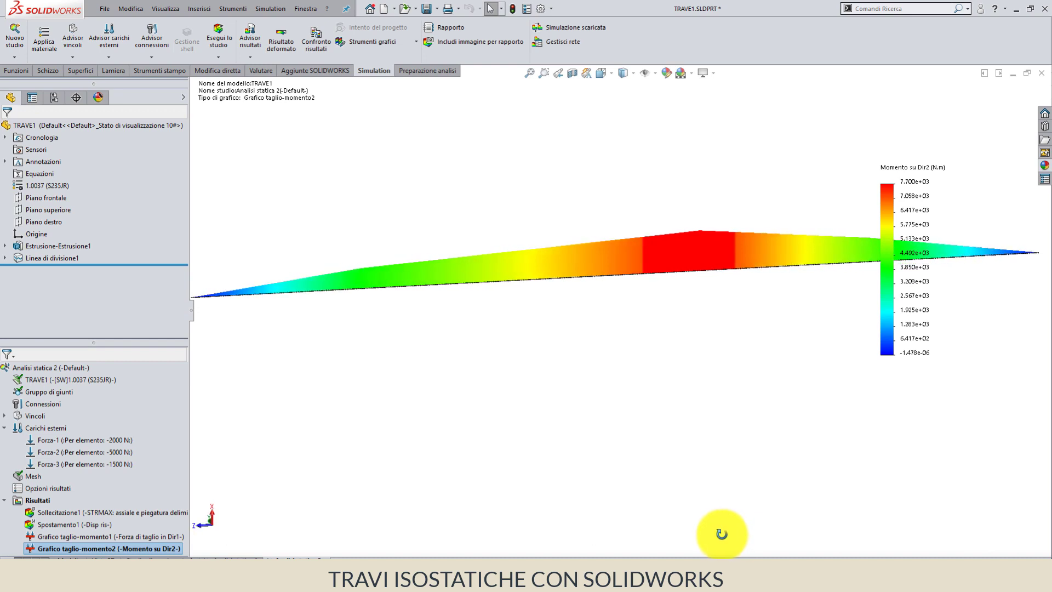
key(z)
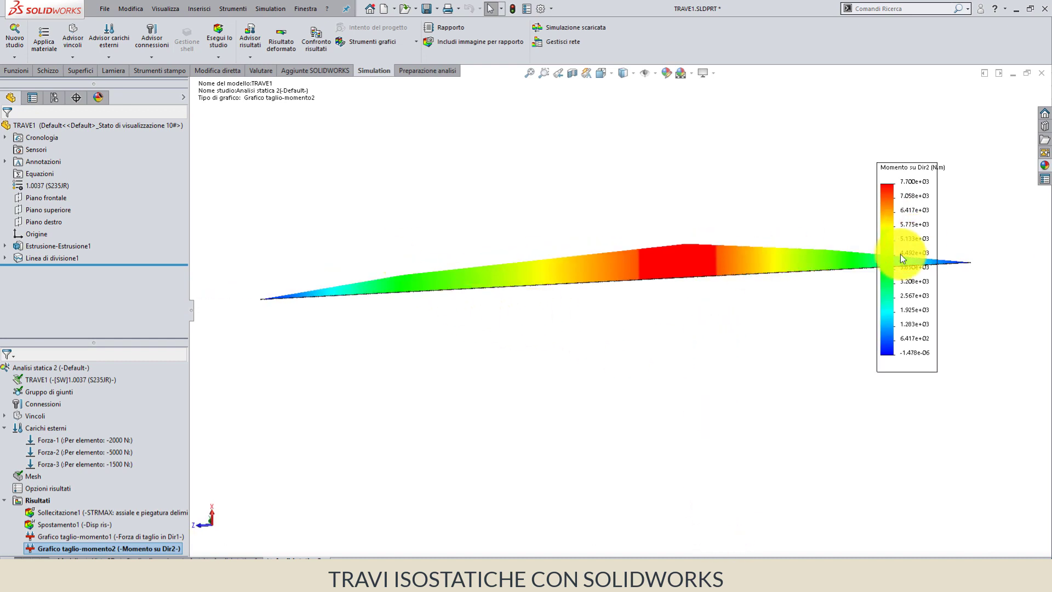
right_click(136, 547)
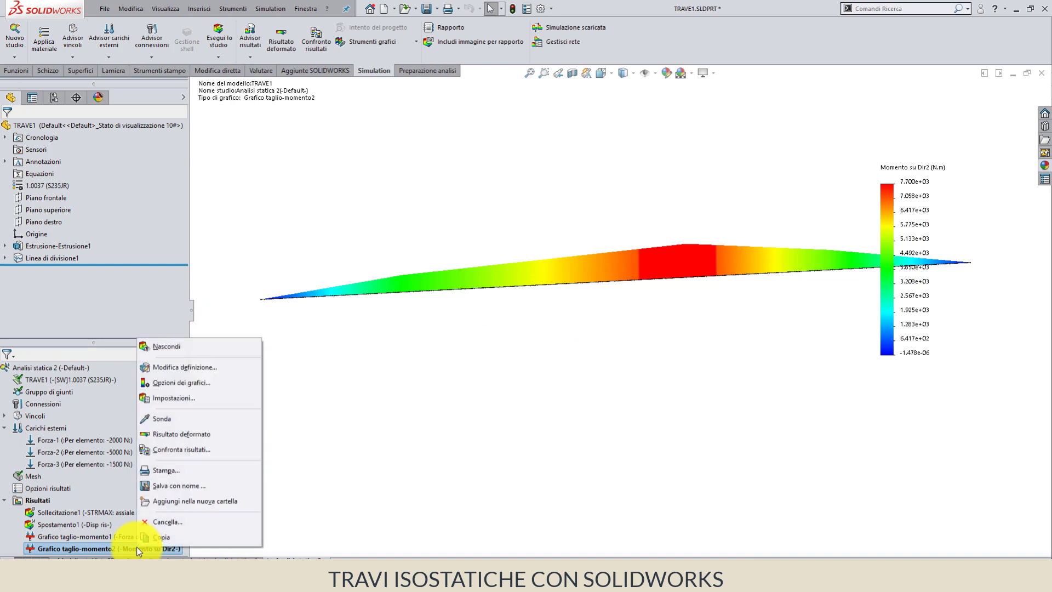
Graph Momento su Dir2 along Linea di divisione1 full-screen, peaking at 7700 N.m at 0.4
click(156, 419)
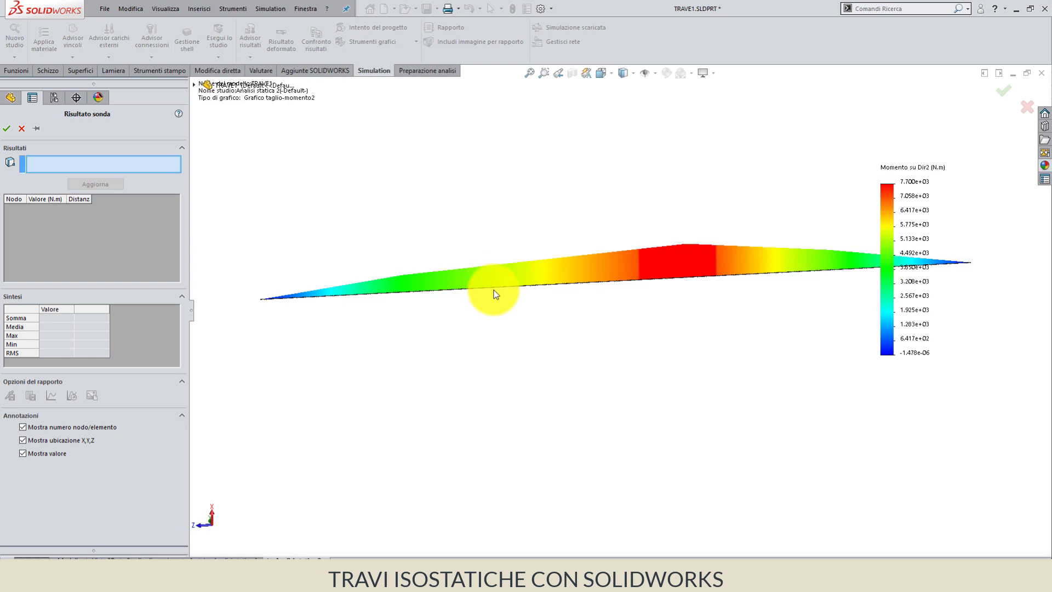
click(492, 288)
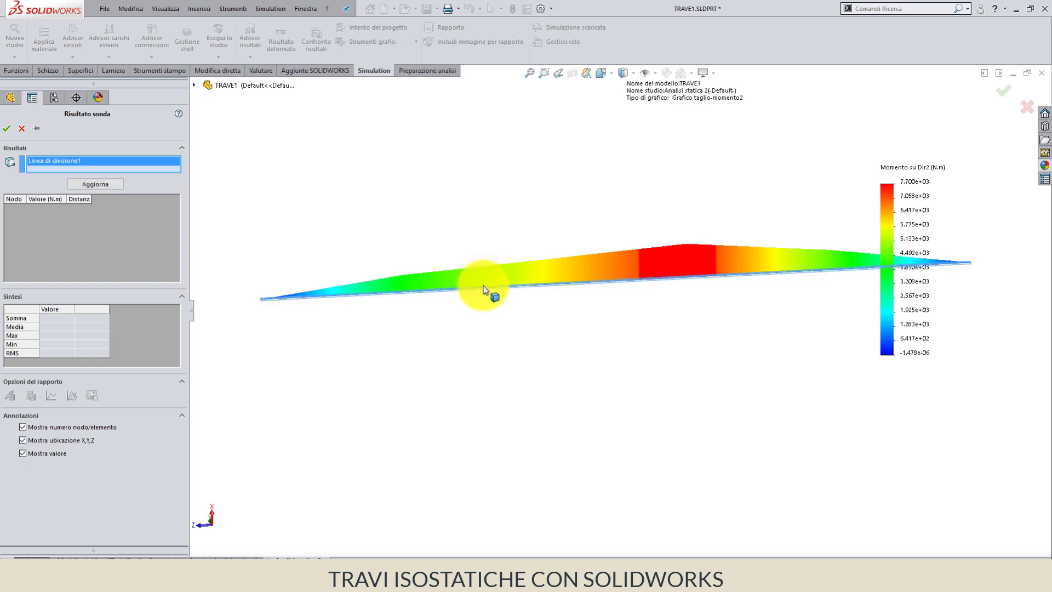
click(101, 183)
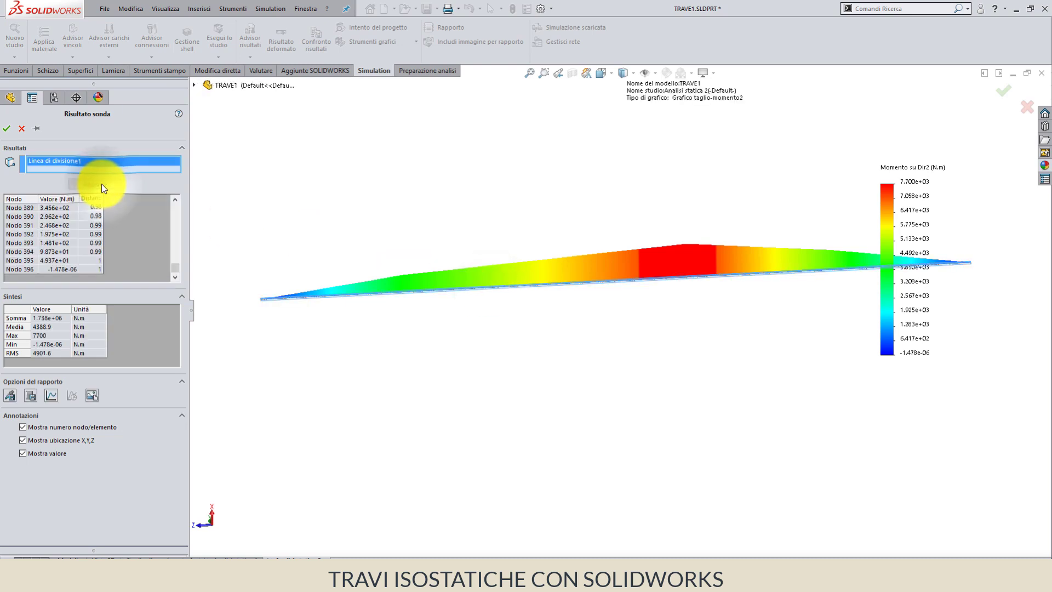
click(51, 396)
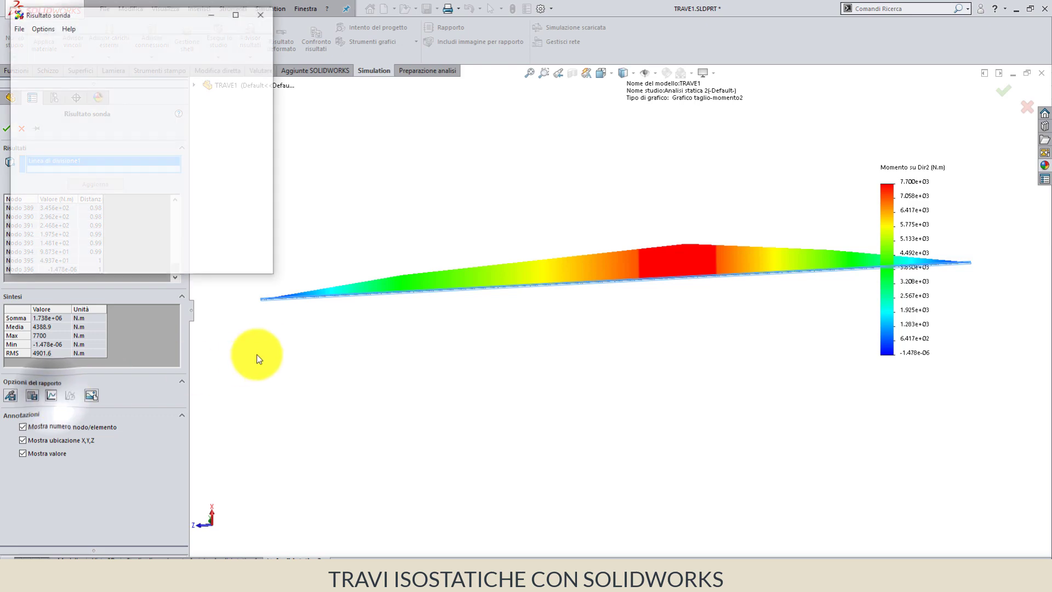
click(244, 20)
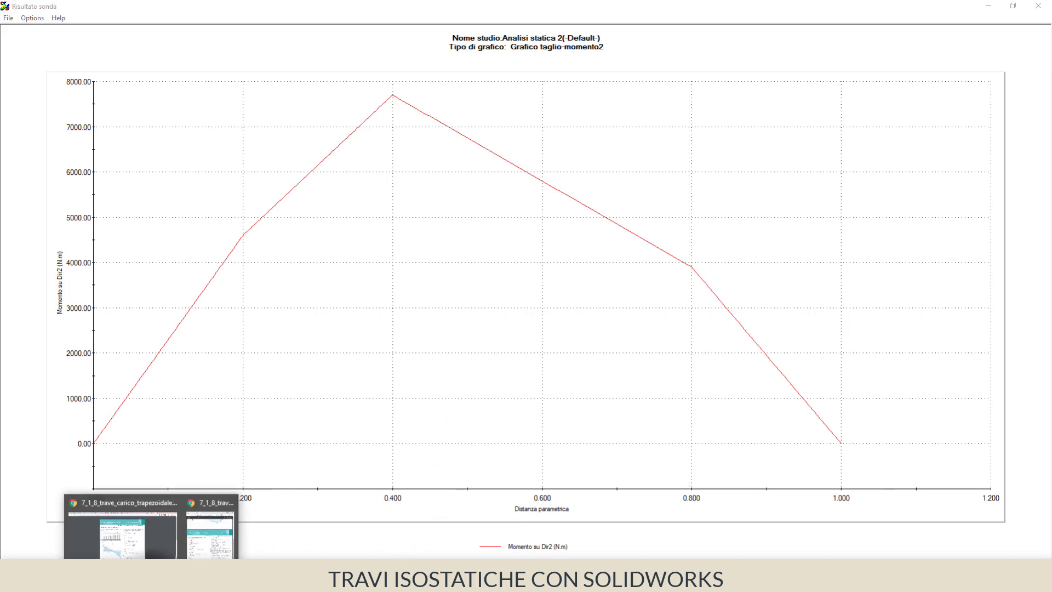
Show the textbook's page-1 shear and moment diagrams, with 7.70 kN·m maximum, beside the graph
click(214, 540)
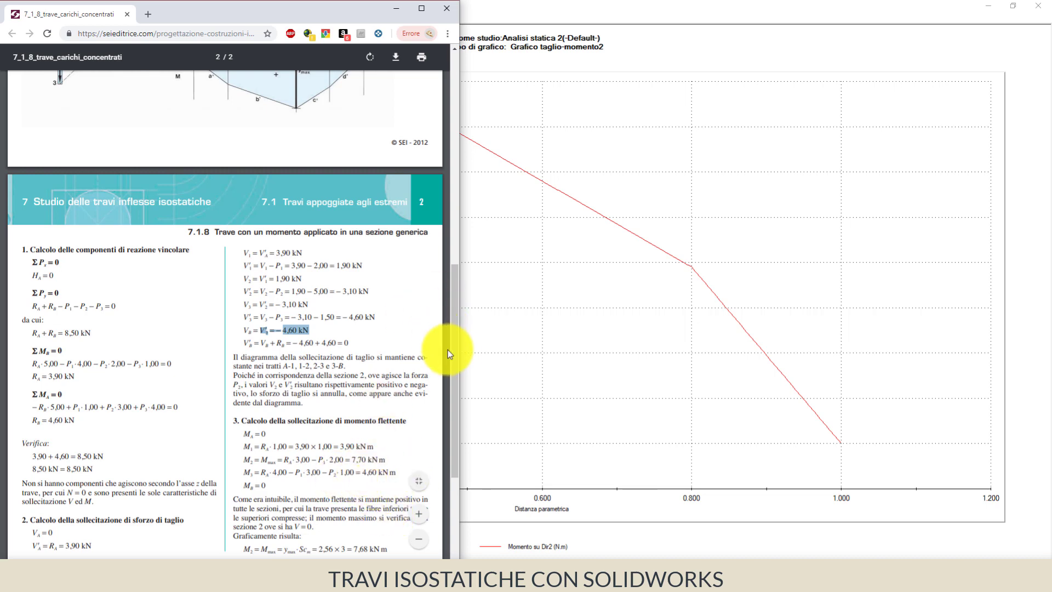
drag(453, 345, 461, 278)
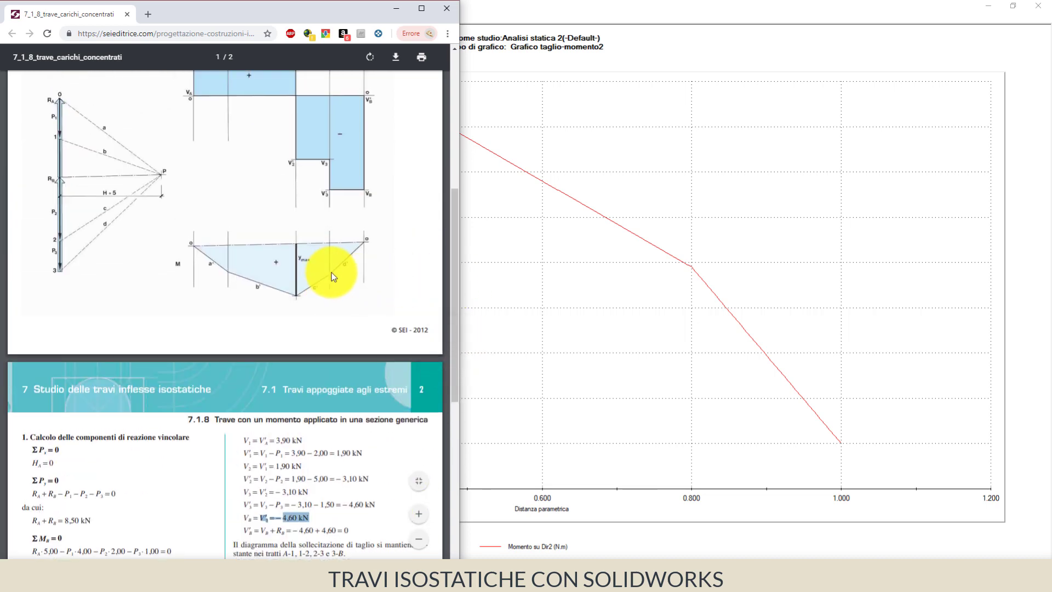